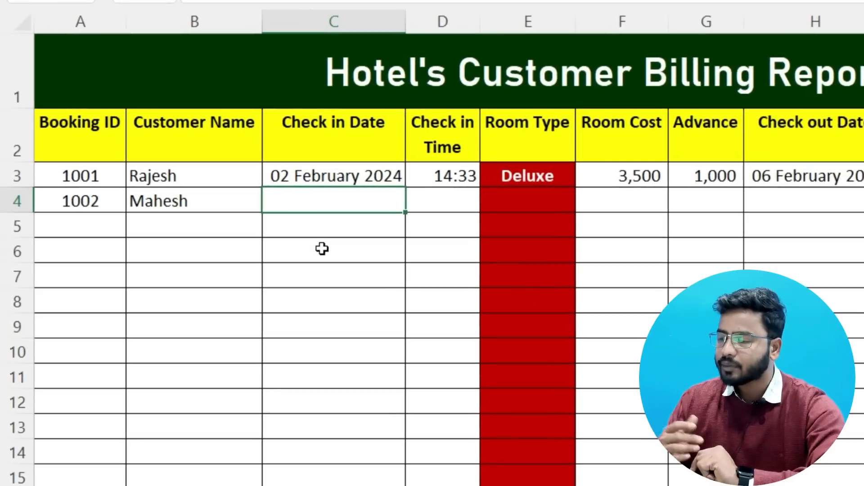
# Enter the check-in date 4-2-2024 and choose the Triple room type for the second booking in row 4
pyautogui.write('4-2-')
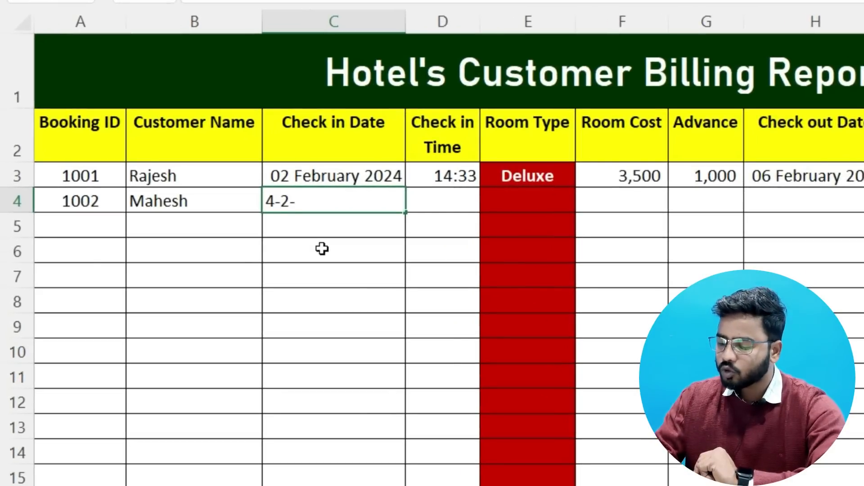
pyautogui.write('2024')
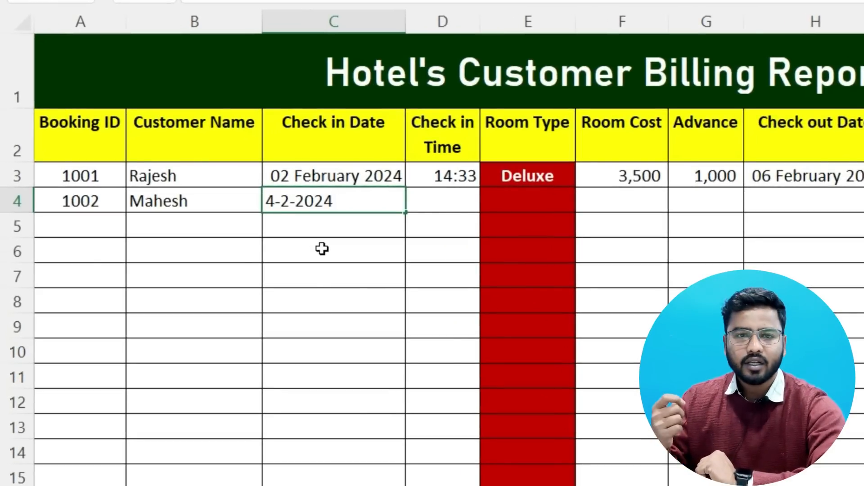
pyautogui.press('Return')
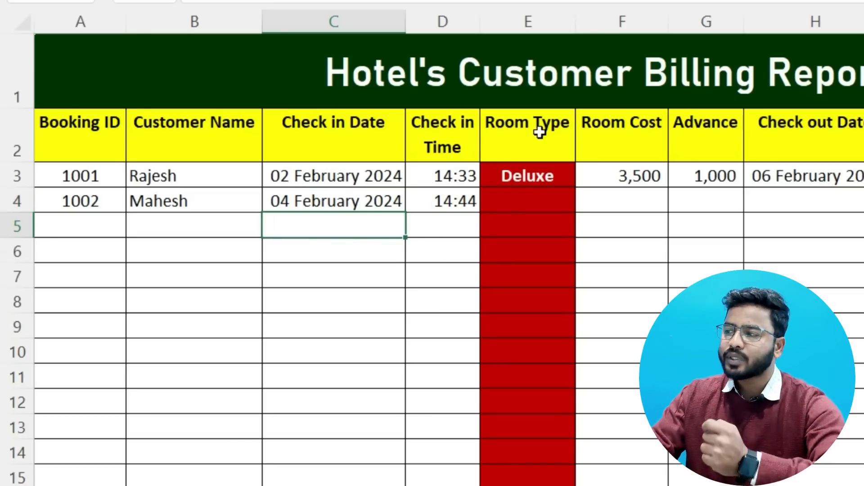
pyautogui.click(509, 201)
pyautogui.click(583, 205)
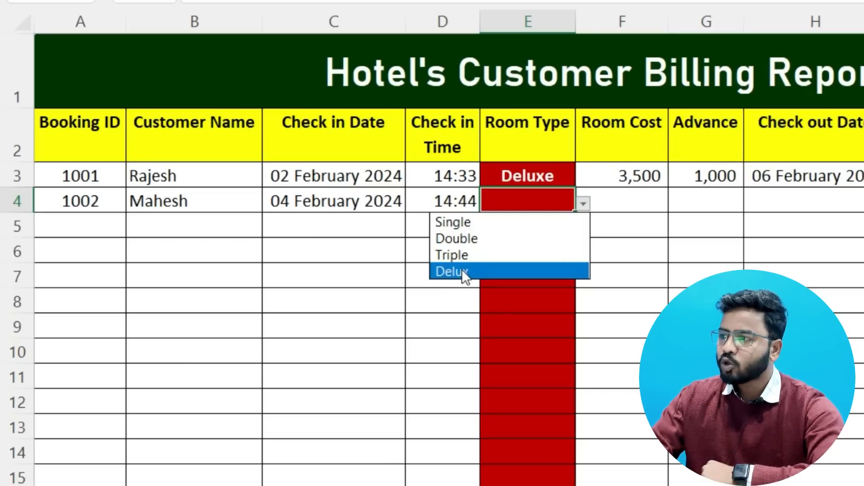
pyautogui.press('Escape')
pyautogui.click(462, 254)
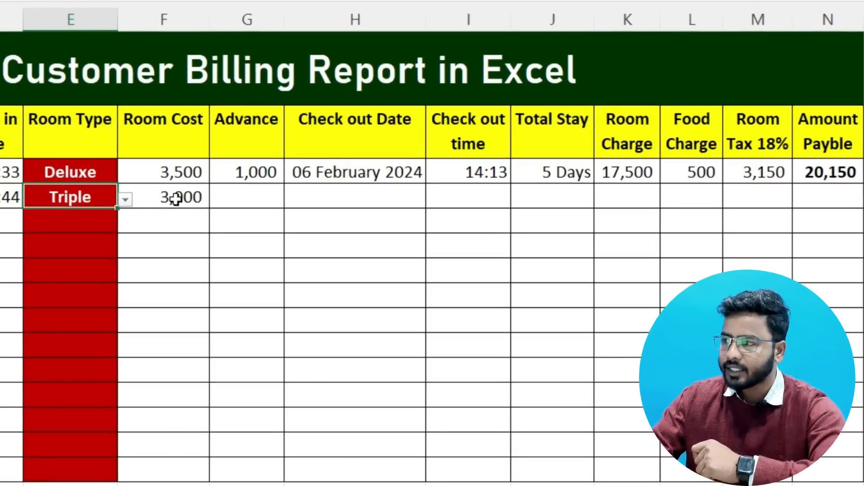
# Record an advance of 1500 and the check-out date 7-2-2024 for the booking in row 4
pyautogui.click(240, 200)
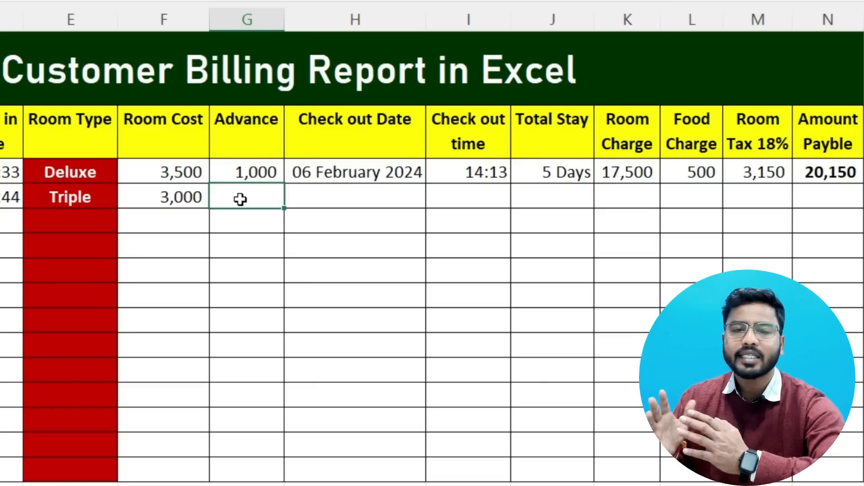
pyautogui.write('1500')
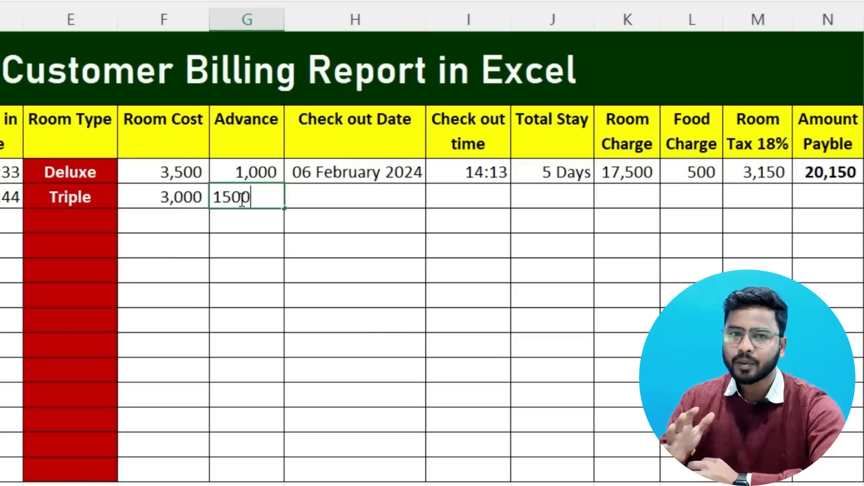
pyautogui.press('Return')
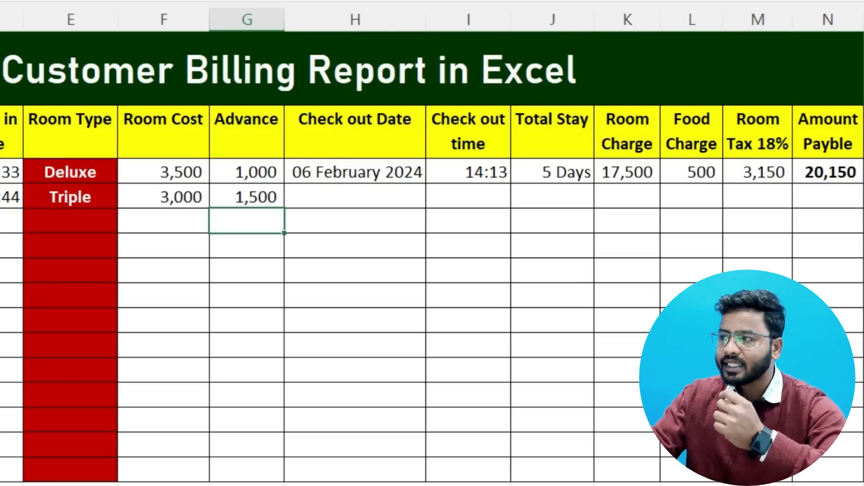
pyautogui.moveTo(12, 133)
pyautogui.mouseDown()
pyautogui.moveTo(266, 154)
pyautogui.moveTo(253, 203)
pyautogui.mouseUp()
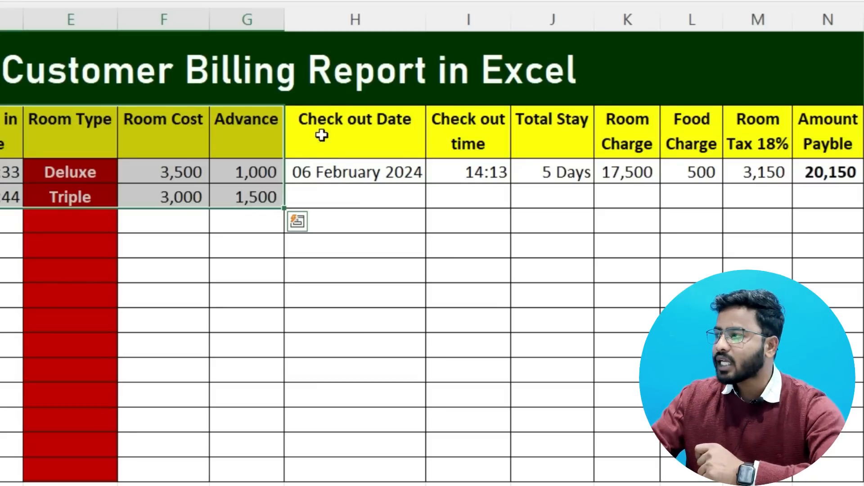
pyautogui.click(364, 123)
pyautogui.click(356, 197)
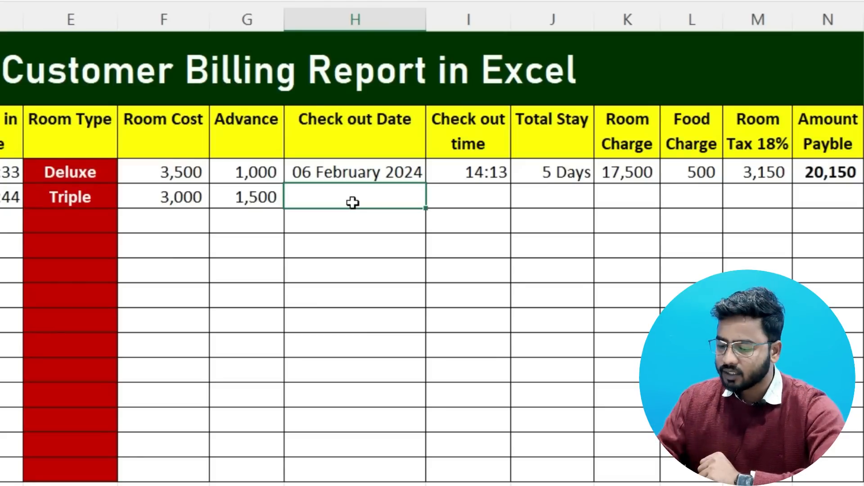
pyautogui.write('7-2-2024')
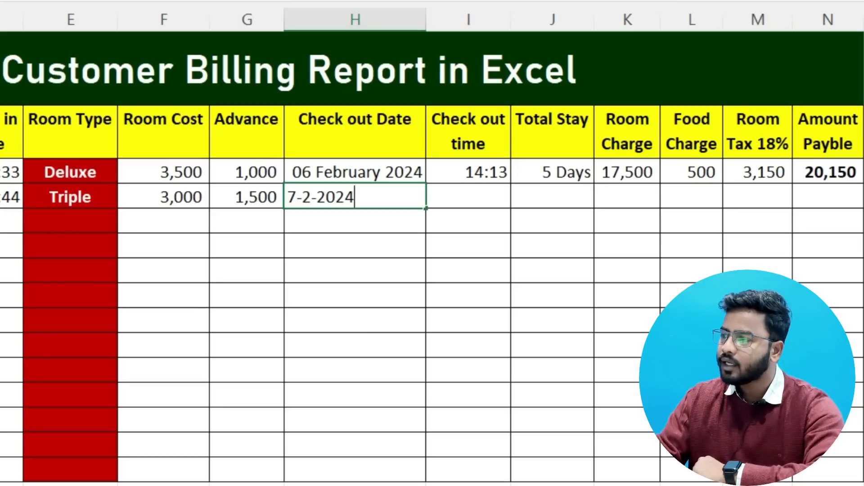
pyautogui.press('Return')
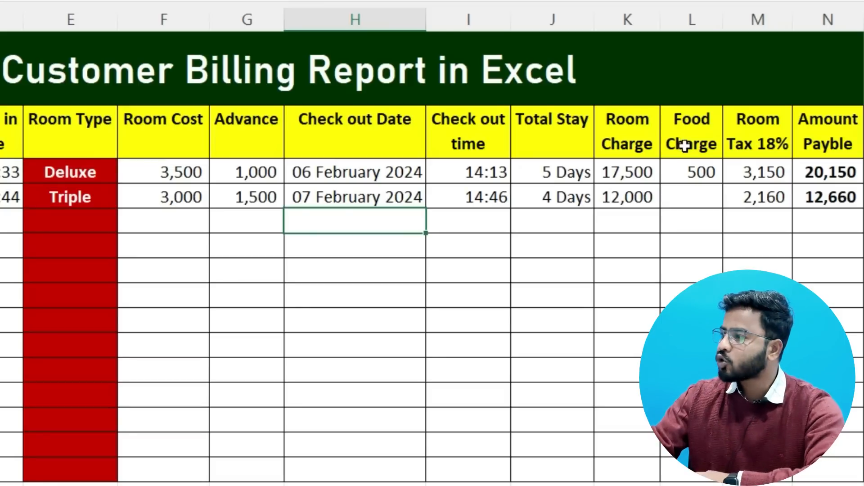
# Enter a food charge of 4000 for the booking in row 4
pyautogui.click(705, 198)
pyautogui.write('4000')
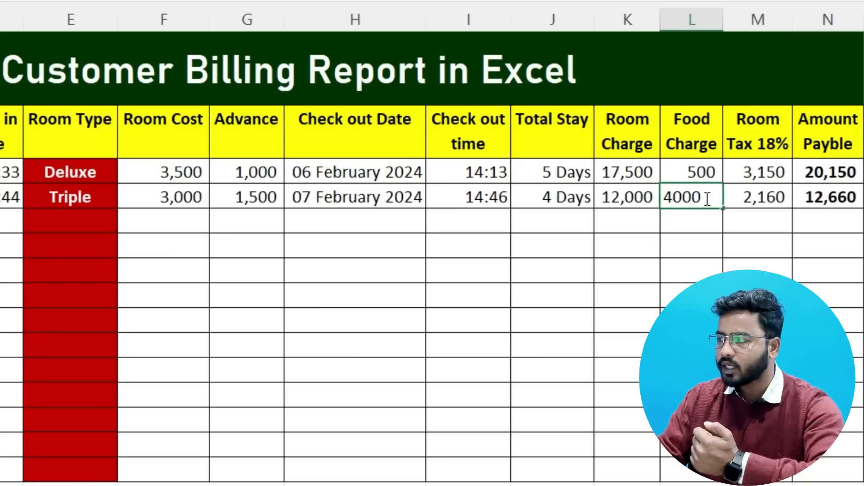
pyautogui.press('Return')
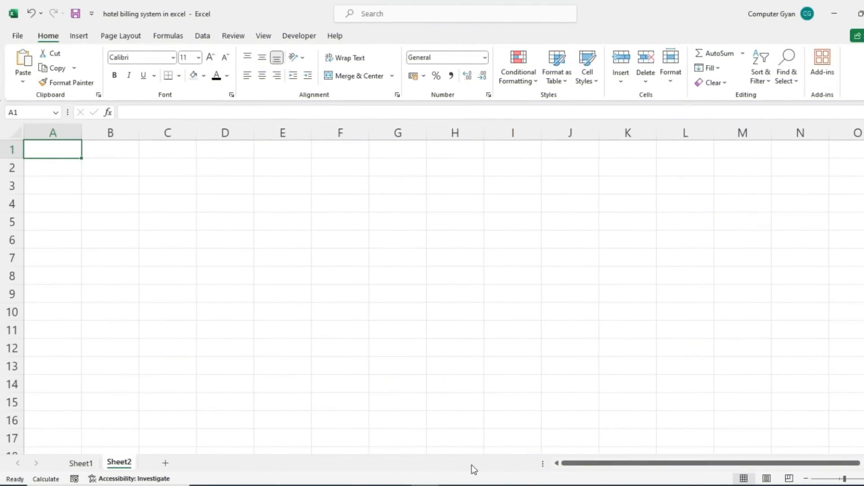
# Enter the headers Booking Id, Customer Name and Check-in Date in cells A1 to C1 of the blank Sheet2
pyautogui.write('Booking Id')
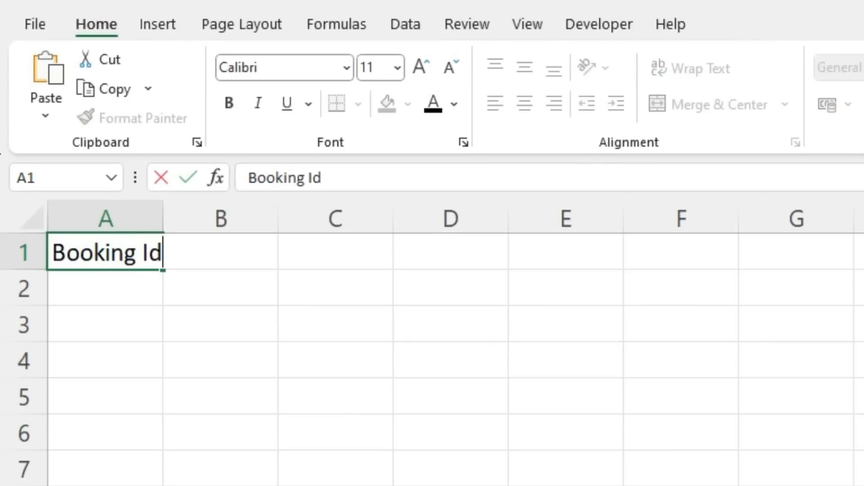
pyautogui.press('Tab')
pyautogui.write('Customer Name')
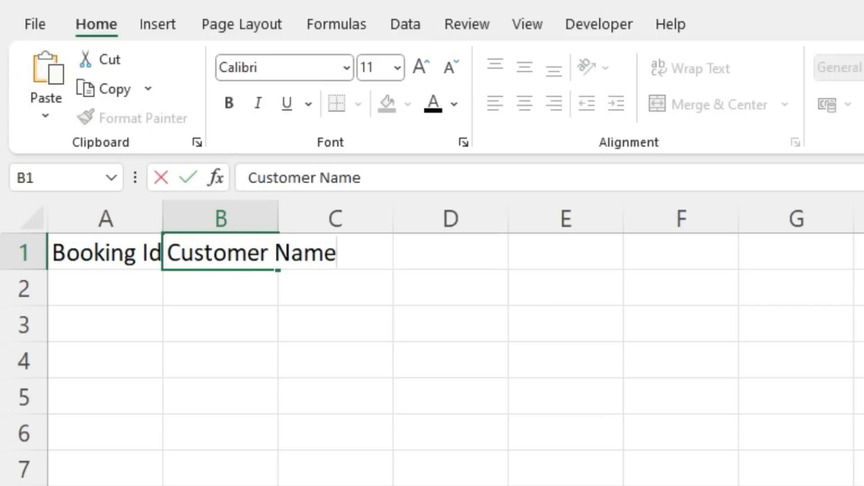
pyautogui.press('Tab')
pyautogui.write('Che')
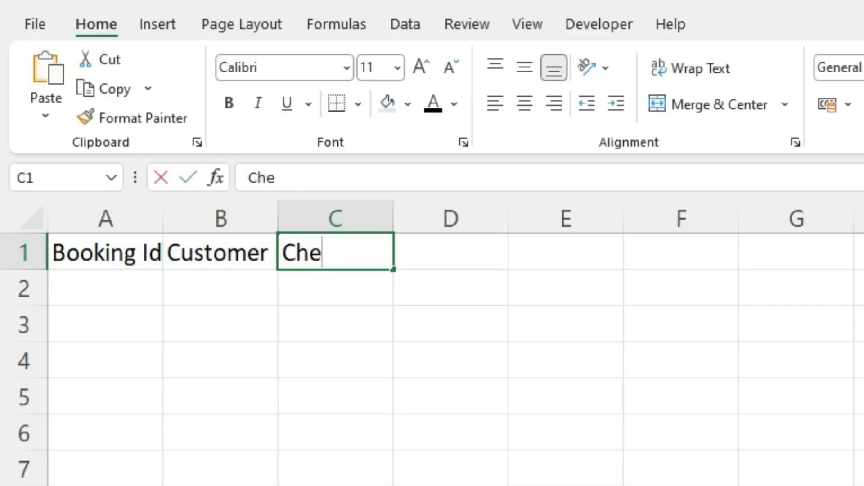
pyautogui.write('ck-in Date')
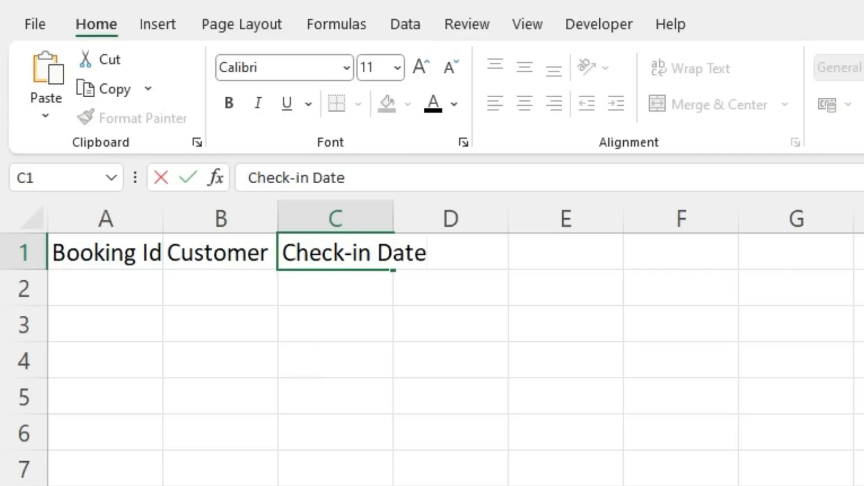
pyautogui.press('Tab')
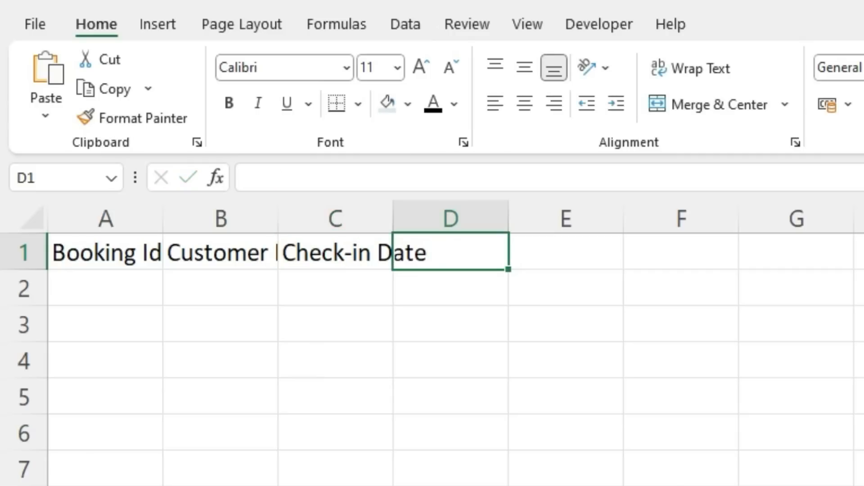
# Add the headers Check-in Time, Room Type and Room Cost in cells D1 to F1
pyautogui.write('Check')
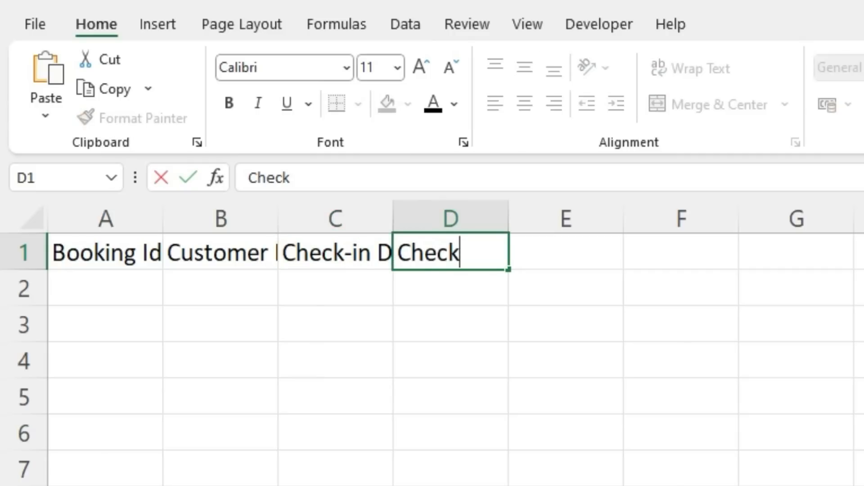
pyautogui.write('-in Time')
pyautogui.press('Tab')
pyautogui.write('Room Type')
pyautogui.press('Tab')
pyautogui.write('Ro')
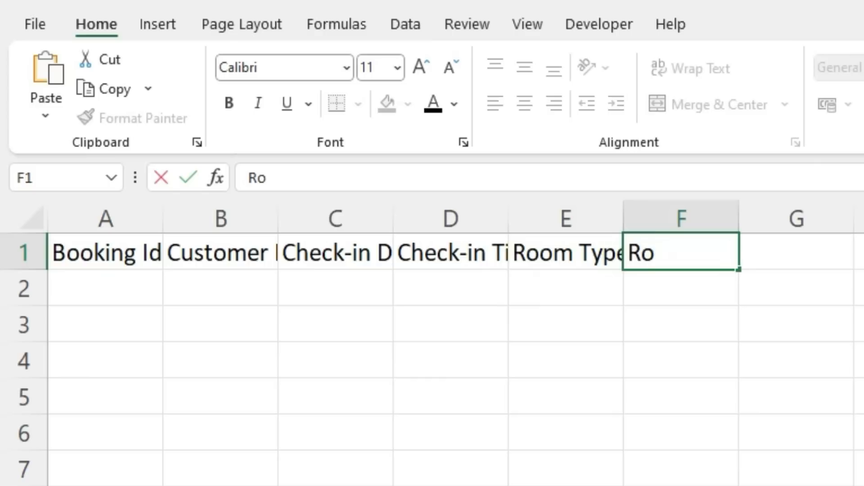
pyautogui.write('om Cost')
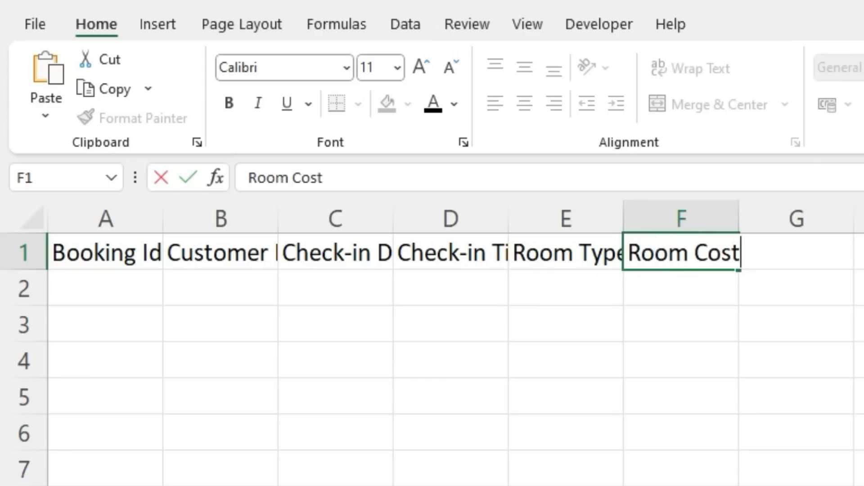
pyautogui.press('Tab')
# Add the headers Advance, Check-out Date and Check-out Time in cells G1 to I1
pyautogui.write('Advance')
pyautogui.press('Tab')
pyautogui.write('Check=')
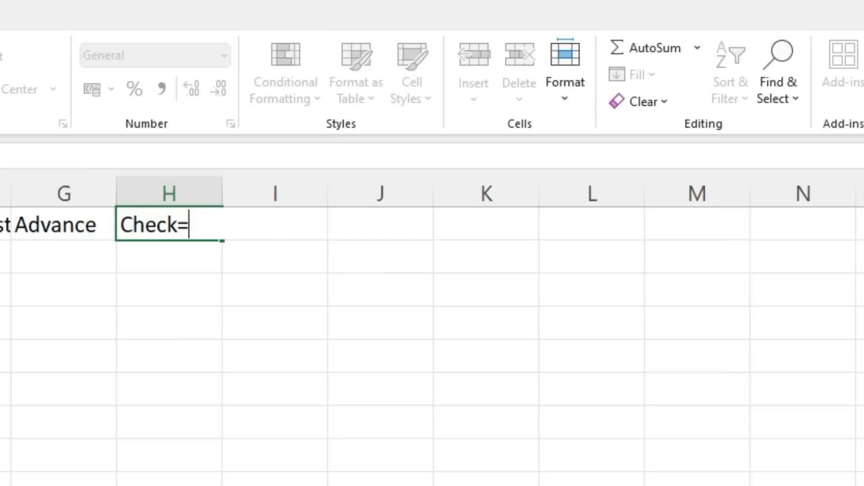
pyautogui.press('BackSpace')
pyautogui.write('-out Date')
pyautogui.press('Tab')
pyautogui.write('Check-out Time')
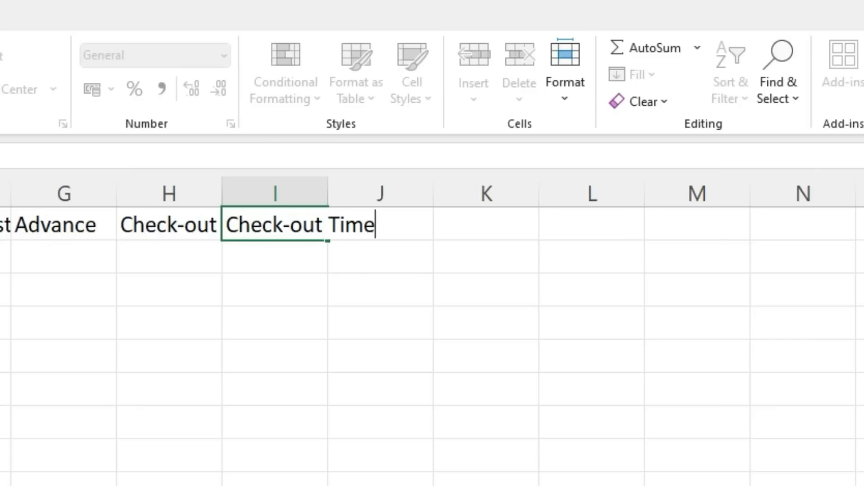
pyautogui.press('Tab')
# Add the headers Total Stay and Room Charge in cells J1 and K1
pyautogui.write('Total Stat')
pyautogui.press('BackSpace')
pyautogui.write('y')
pyautogui.press('Tab')
pyautogui.write('Ro')
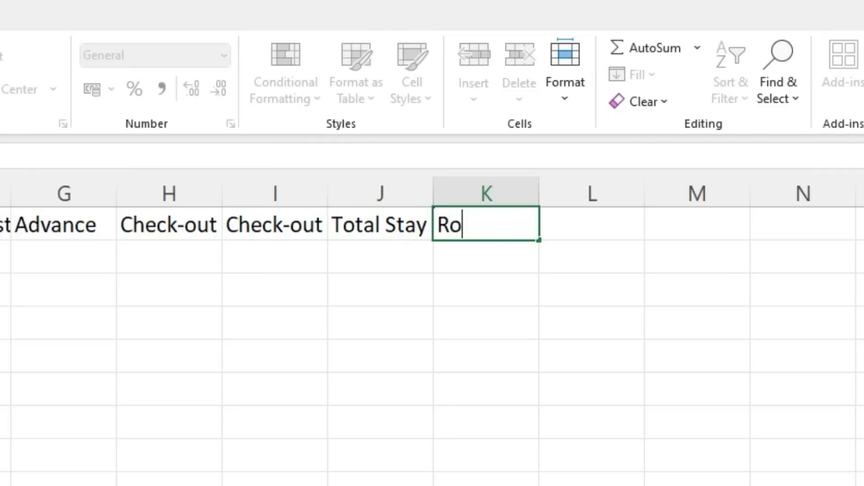
pyautogui.write('om VCh')
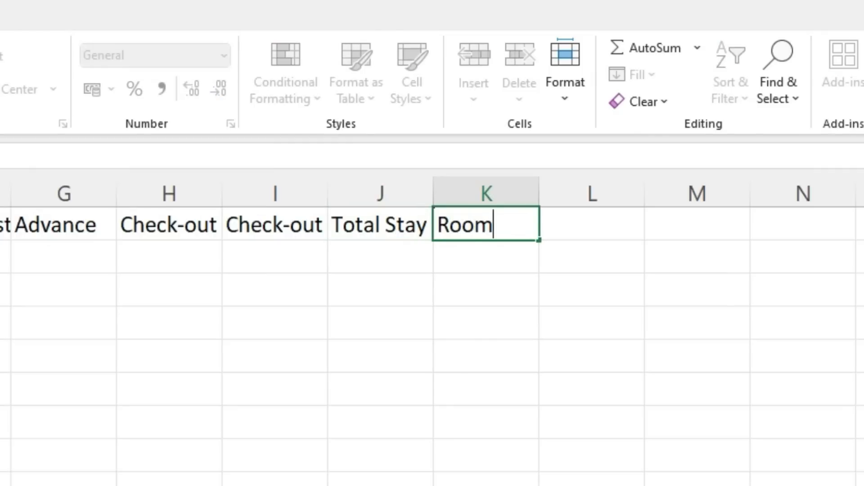
pyautogui.press('BackSpace')
pyautogui.press('BackSpace')
pyautogui.press('BackSpace')
pyautogui.write('ch')
pyautogui.press('BackSpace')
pyautogui.press('BackSpace')
pyautogui.write('Charge')
pyautogui.press('Tab')
# Add the headers Food Charge and Room Tax 18% in cells L1 and M1
pyautogui.write('Food Charge')
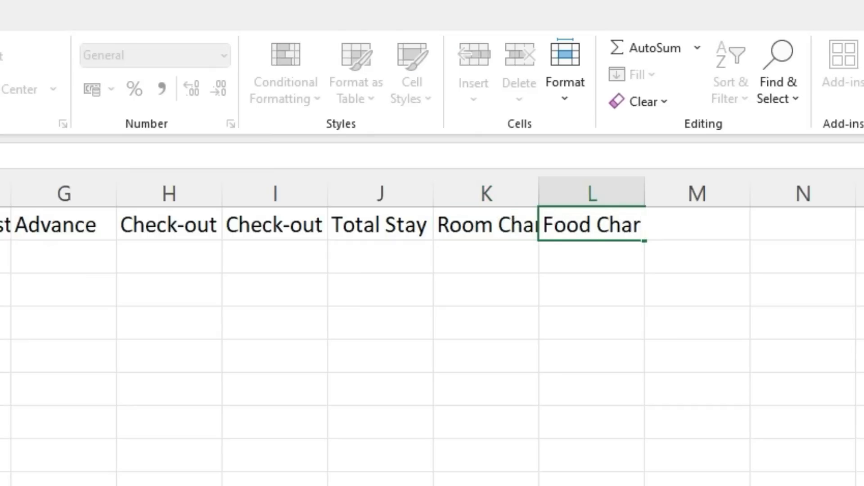
pyautogui.press('Tab')
pyautogui.write('Room Tax')
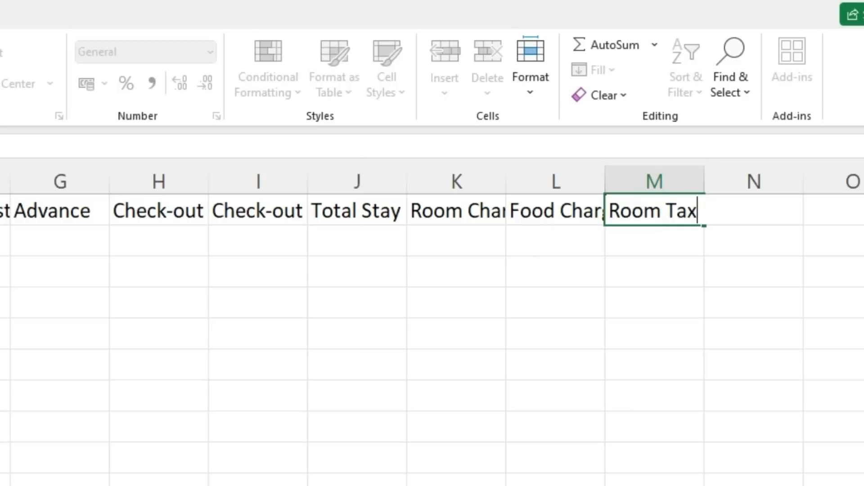
pyautogui.write(' 18%')
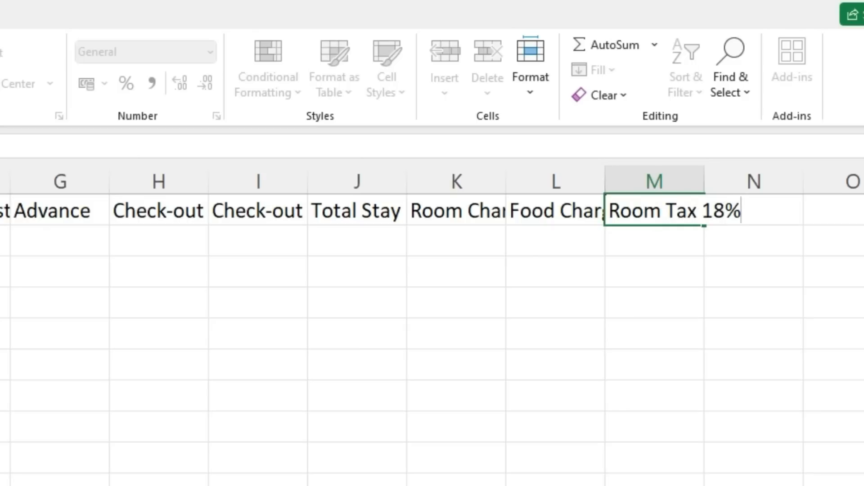
pyautogui.press('Tab')
# Complete the header row with Amount Payable in cell N1
pyautogui.write('Amou')
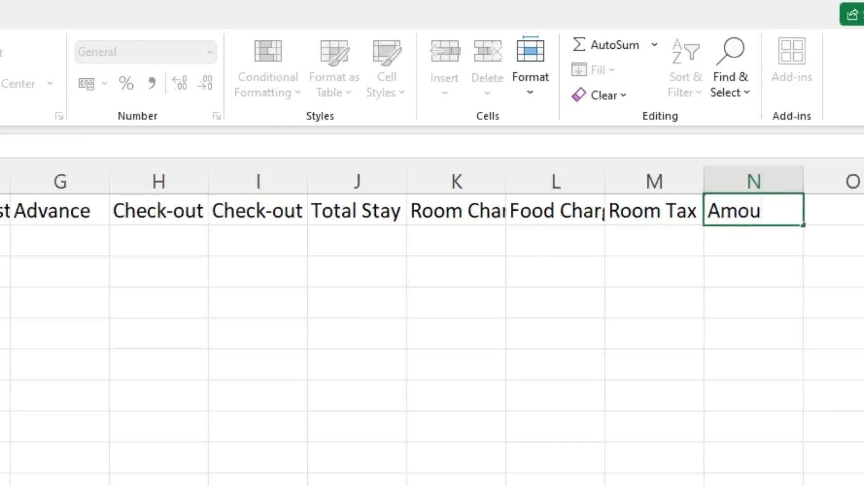
pyautogui.write('nt Paybale')
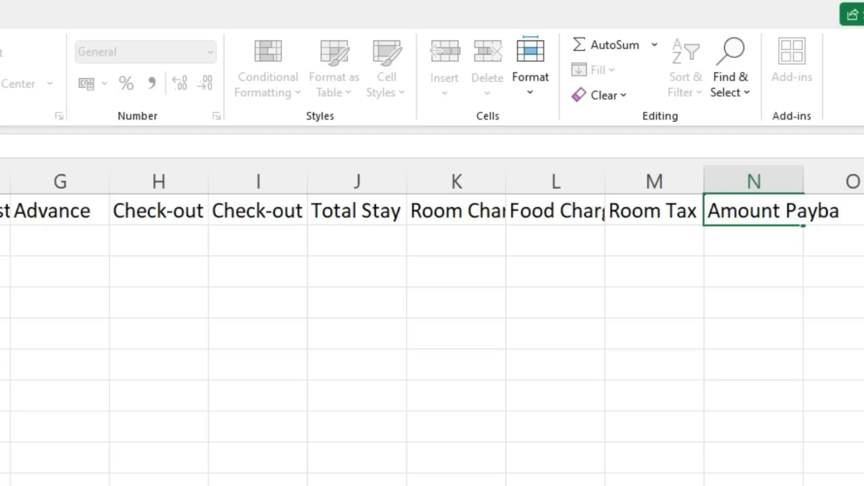
pyautogui.press('BackSpace')
pyautogui.press('BackSpace')
pyautogui.press('BackSpace')
pyautogui.press('BackSpace')
pyautogui.write('able')
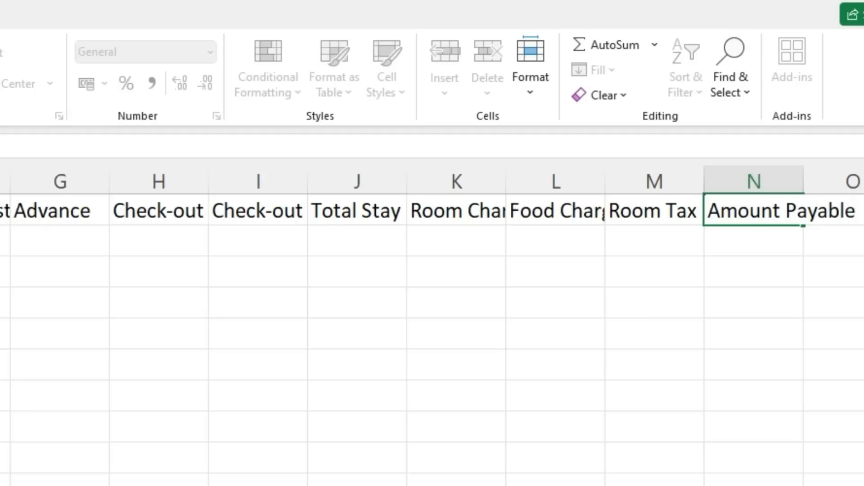
pyautogui.click(139, 281)
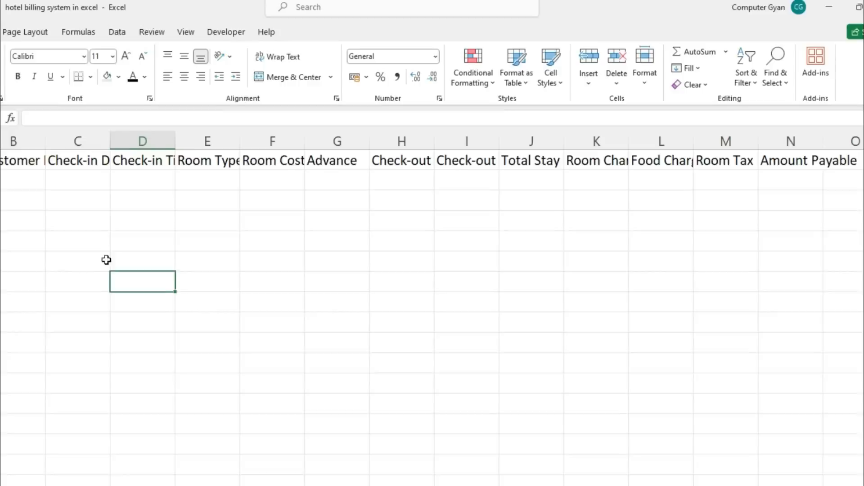
# Wrap the text of all header cells from A1 to N1
pyautogui.moveTo(0, 160); pyautogui.dragTo(800, 147)
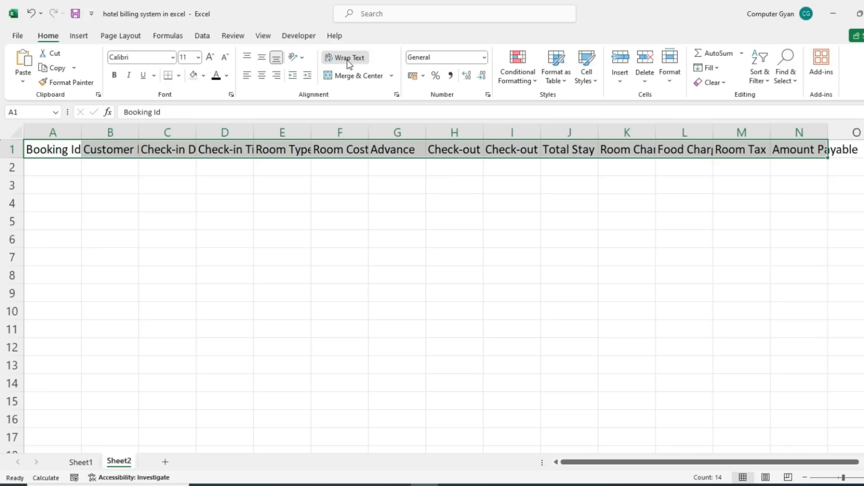
pyautogui.click(355, 156)
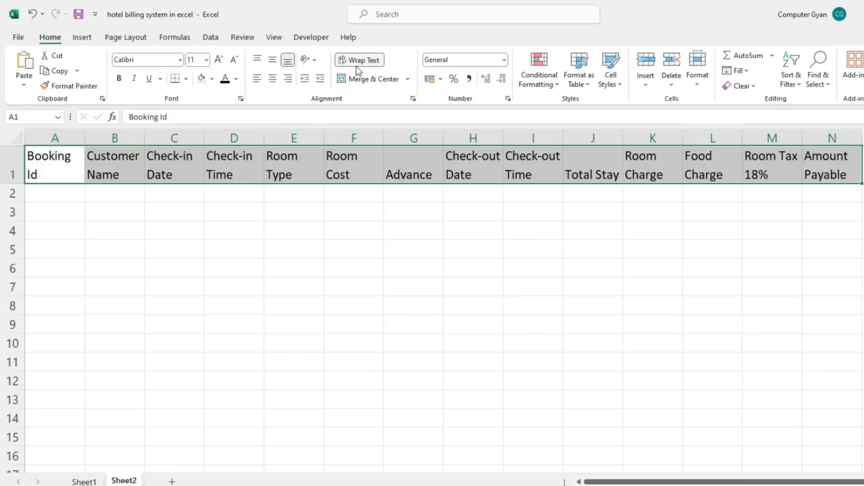
# Format the header row from A1 to N1 with centered, top-aligned bold text and a yellow fill
pyautogui.click(278, 80)
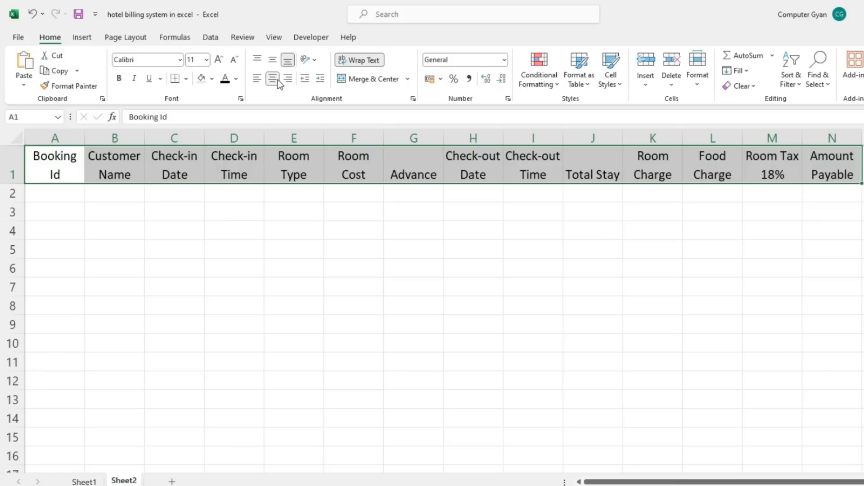
pyautogui.click(259, 61)
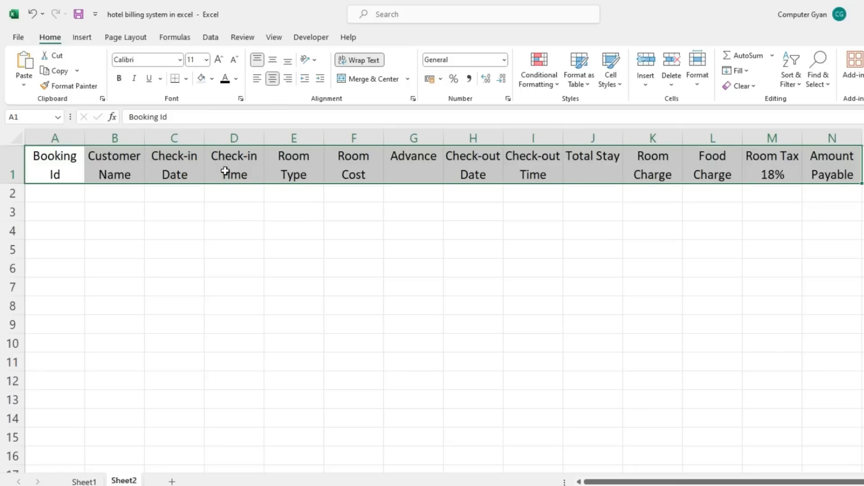
pyautogui.click(215, 80)
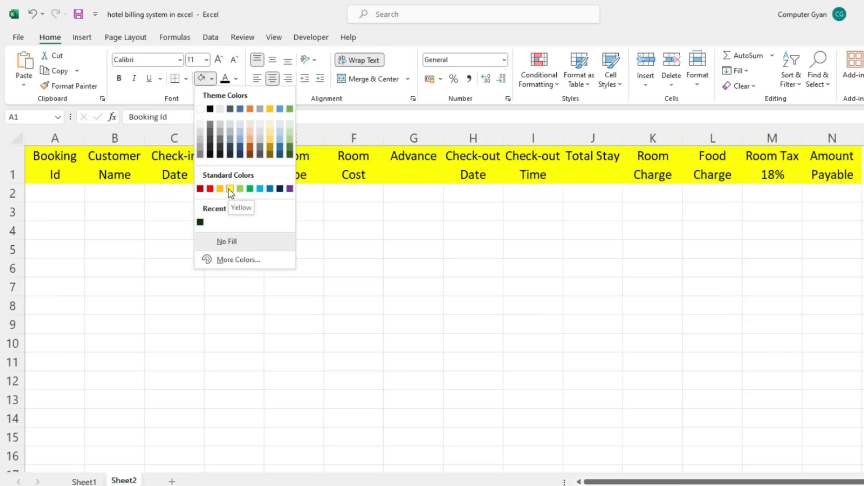
pyautogui.click(228, 188)
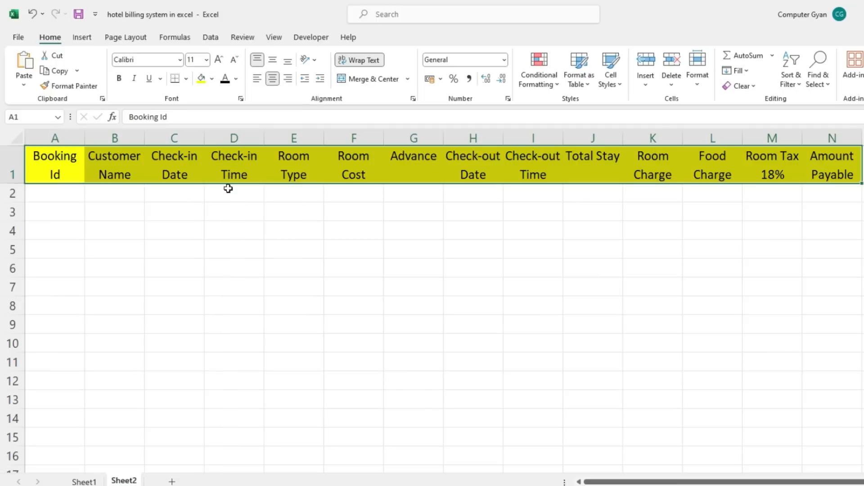
pyautogui.click(120, 80)
# Apply all borders to the table range from A1 to N14
pyautogui.moveTo(73, 182)
pyautogui.mouseDown()
pyautogui.moveTo(720, 223)
pyautogui.moveTo(816, 417)
pyautogui.mouseUp()
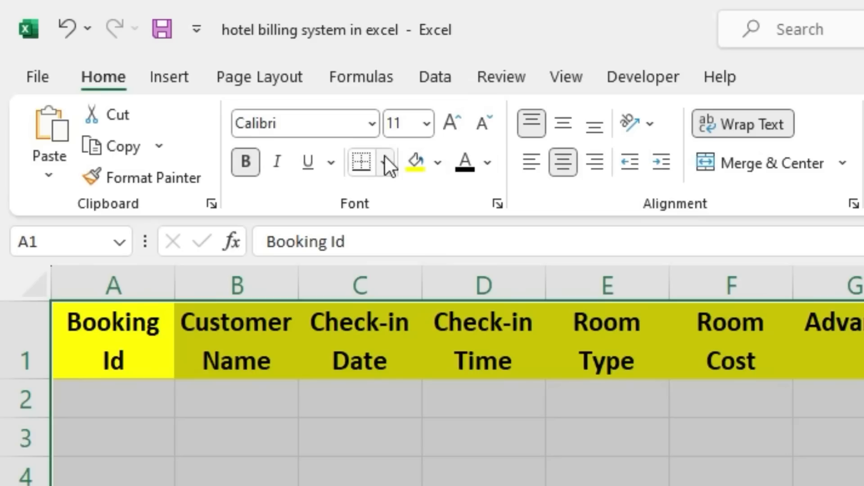
pyautogui.click(186, 78)
pyautogui.click(405, 407)
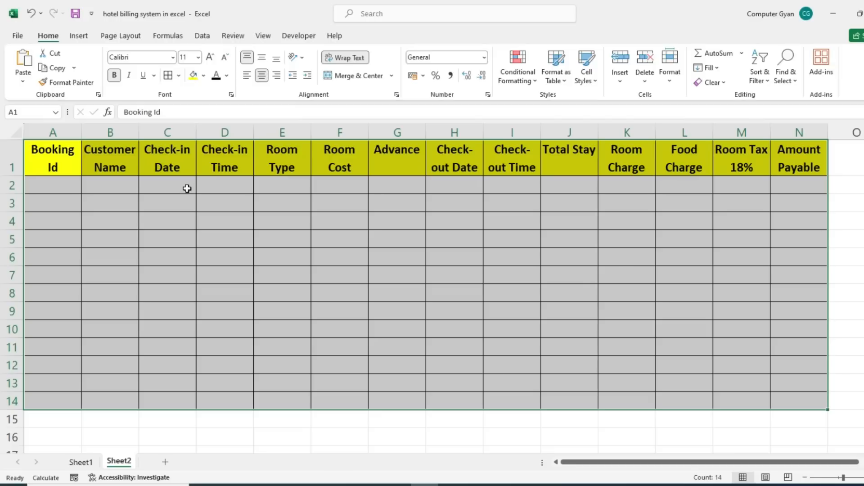
# Insert an entire blank row above the header row
pyautogui.click(123, 324)
pyautogui.hotkey('ctrl', '+')
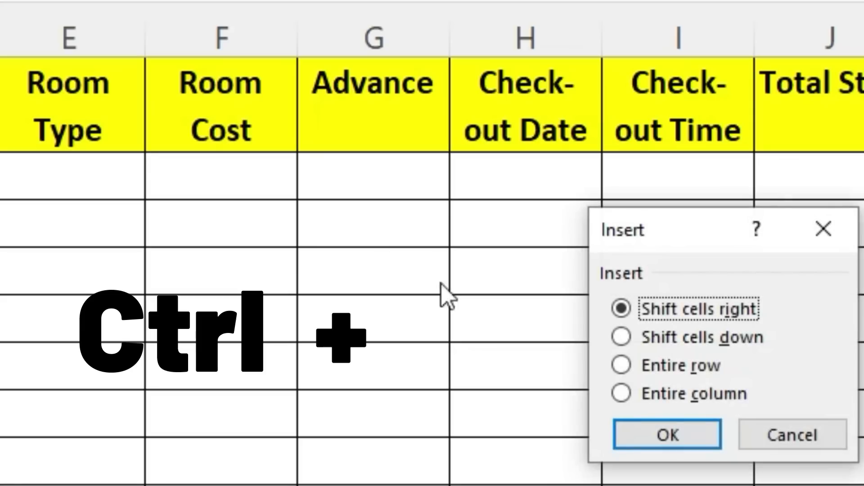
pyautogui.click(621, 365)
pyautogui.click(668, 435)
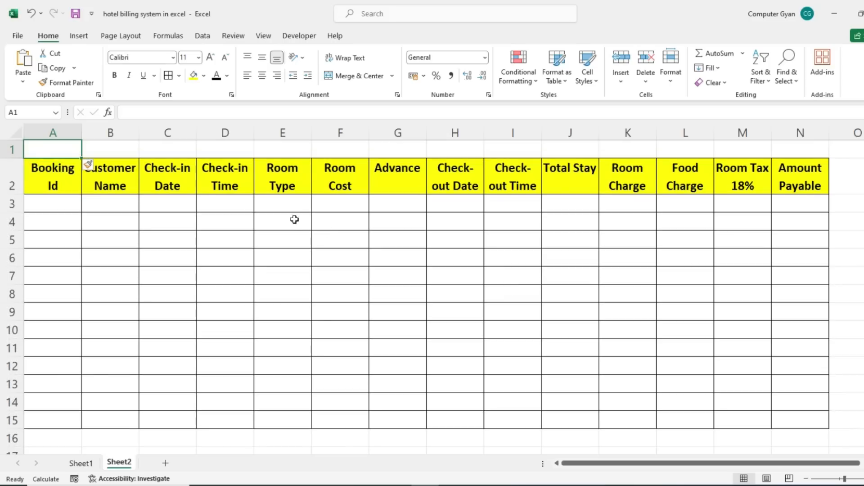
# Make the new row 1 taller and merge and center cells A1 to N1
pyautogui.moveTo(23, 159); pyautogui.dragTo(22, 183)
pyautogui.moveTo(60, 154); pyautogui.dragTo(789, 162)
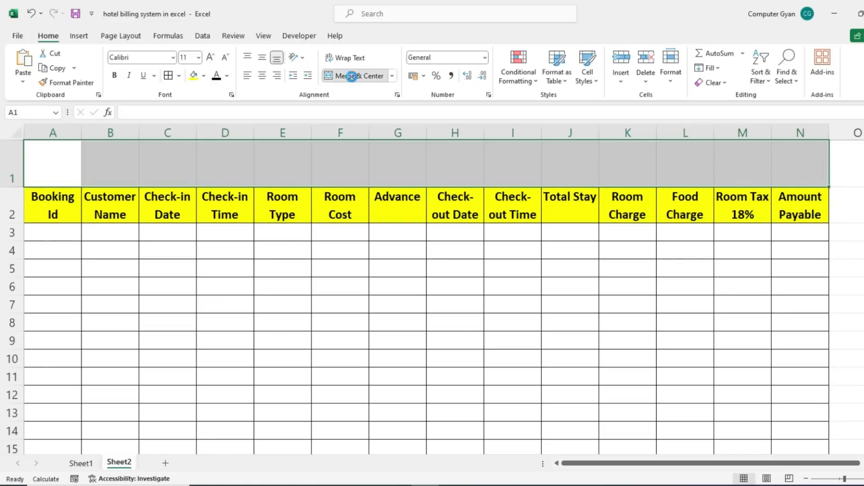
pyautogui.click(356, 75)
# Enter the title Hotel's Customer Billing Report in the merged cell A1
pyautogui.write("Hotel's Bi")
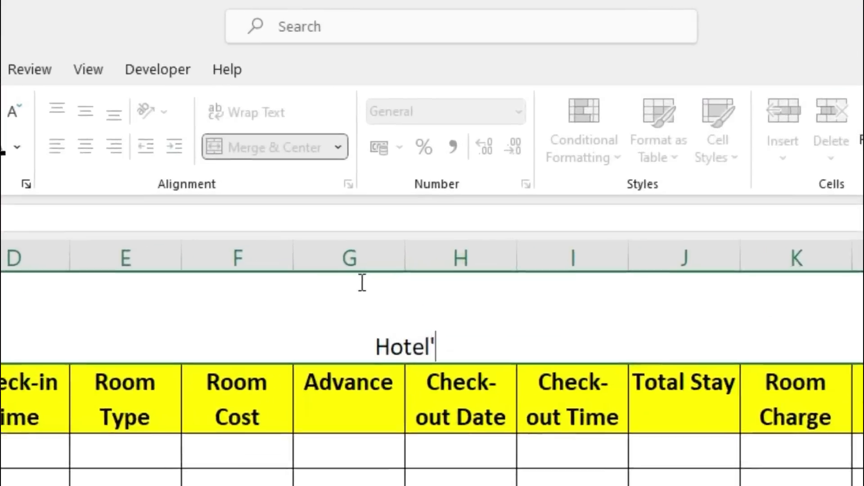
pyautogui.press('BackSpace')
pyautogui.press('BackSpace')
pyautogui.write('Customer Billing Re')
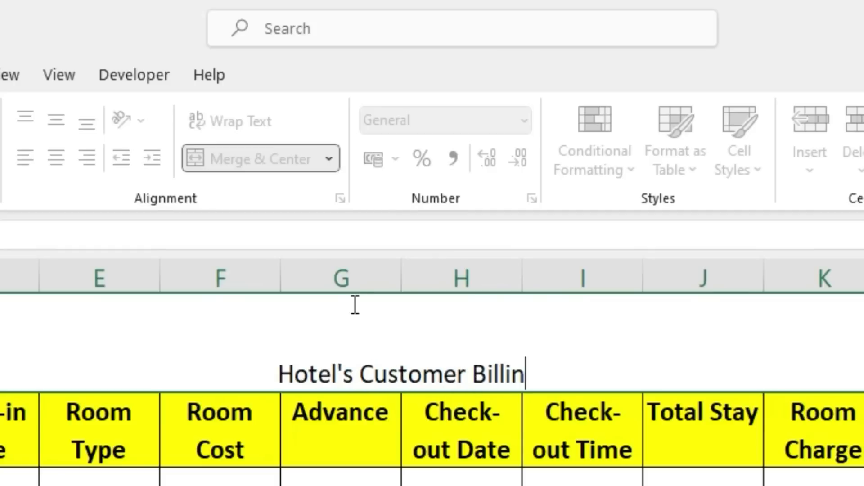
pyautogui.write('port')
pyautogui.hotkey('ctrl', 'Return')
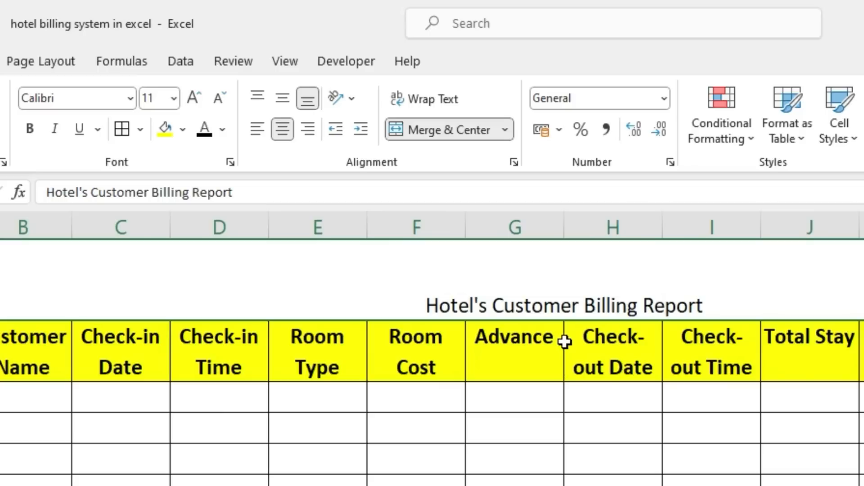
# Enlarge the report title to font size 22 and make it bold
pyautogui.click(199, 101)
pyautogui.click(198, 101)
pyautogui.click(199, 101)
pyautogui.click(198, 100)
pyautogui.click(198, 101)
pyautogui.click(199, 100)
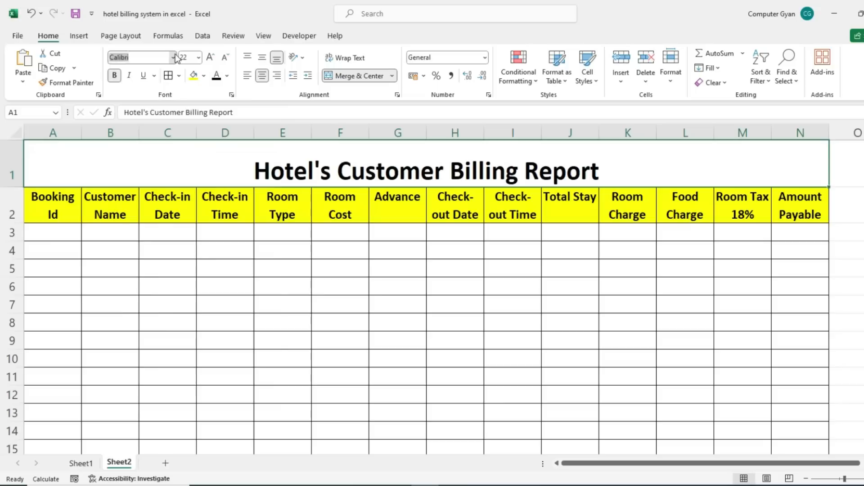
# Change the title's font to Bahnschrift SemiBold and align it to the middle of the row vertically
pyautogui.click(131, 98)
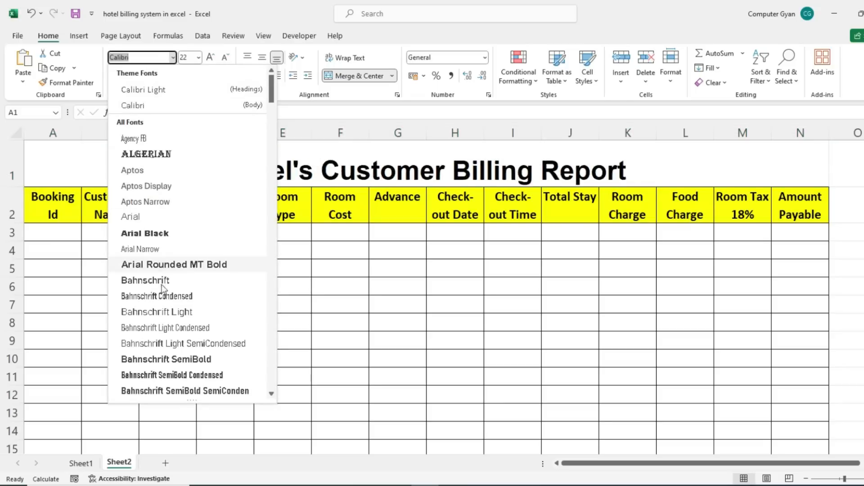
pyautogui.click(153, 360)
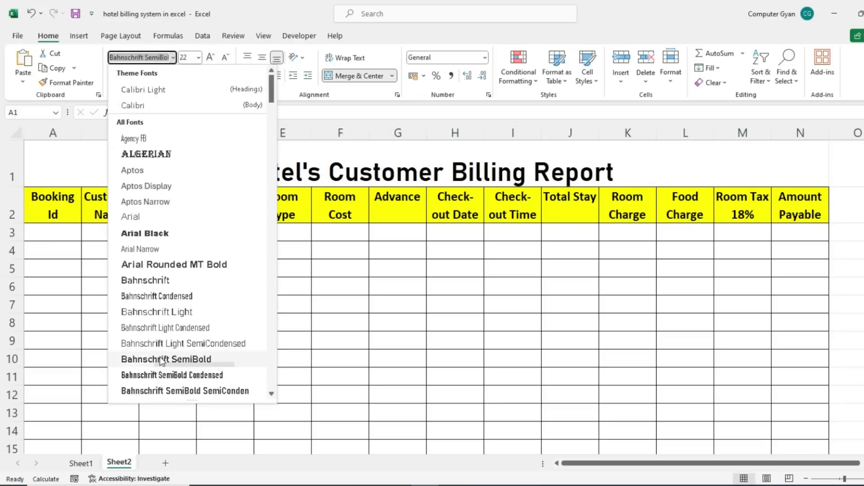
pyautogui.click(261, 57)
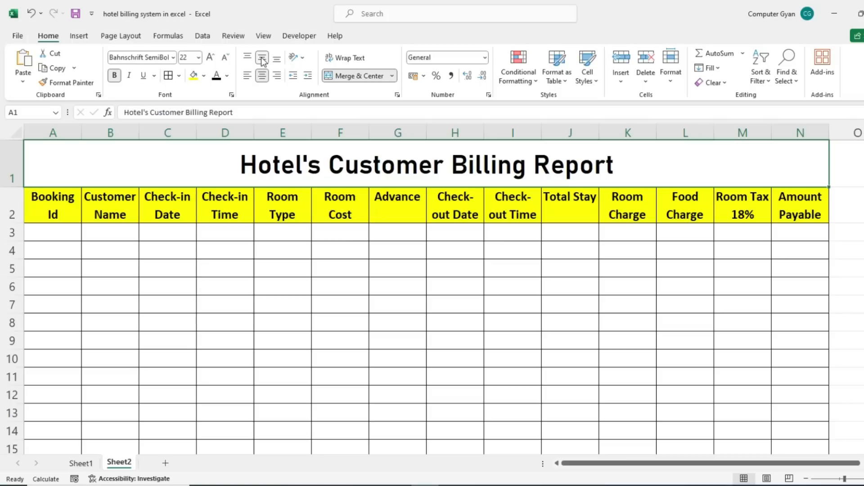
# Fill the title cell with the recently used dark green and set its font color to white
pyautogui.click(205, 76)
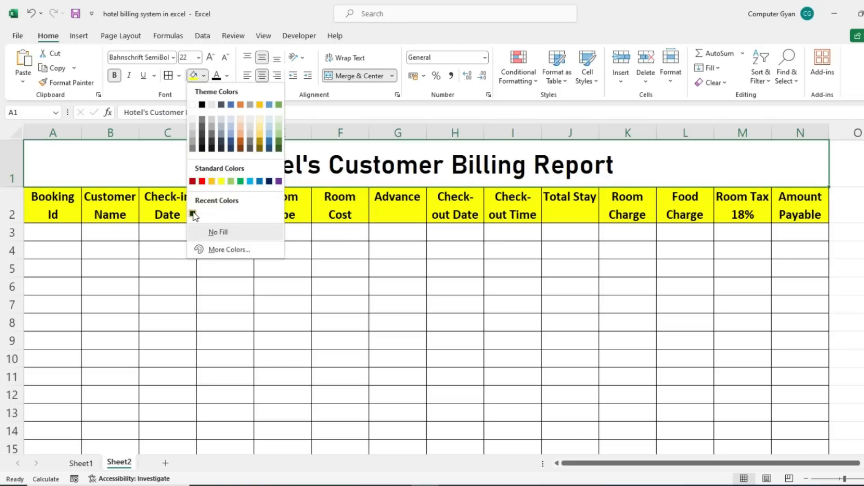
pyautogui.click(191, 213)
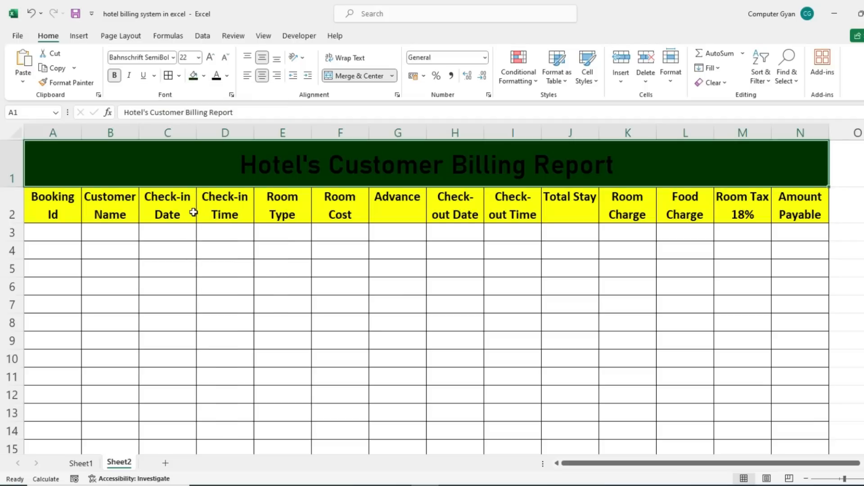
pyautogui.click(227, 76)
pyautogui.click(216, 120)
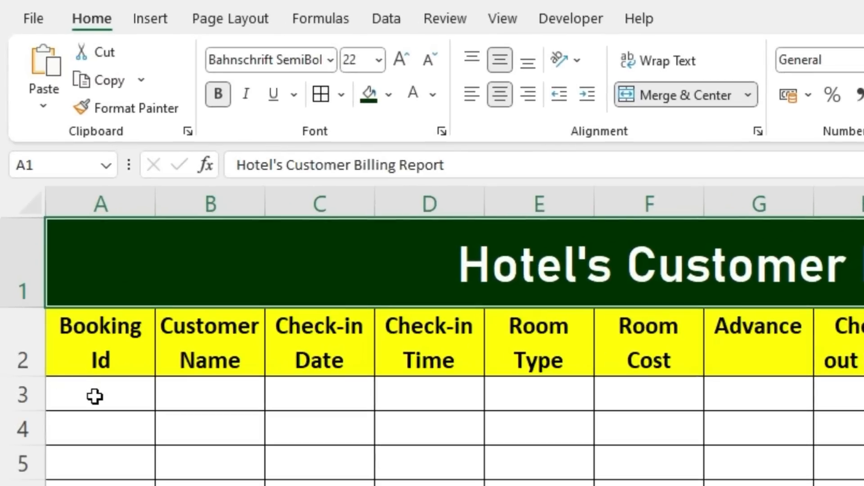
# Enter the first record's booking ID in cell A3 and the customer's name in cell B3
pyautogui.click(75, 326)
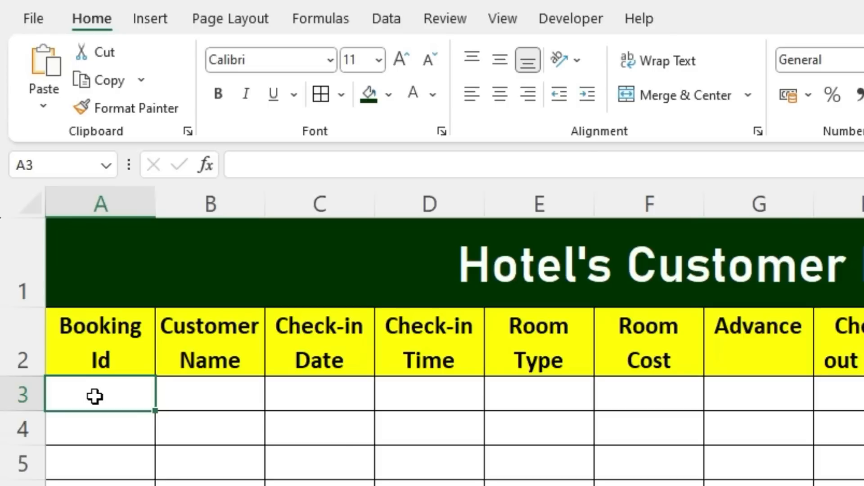
pyautogui.write('100')
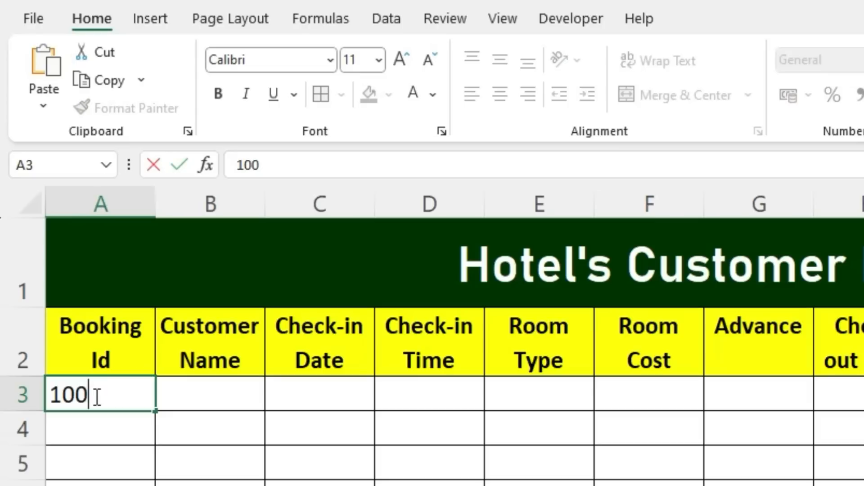
pyautogui.write('1')
pyautogui.press('Tab')
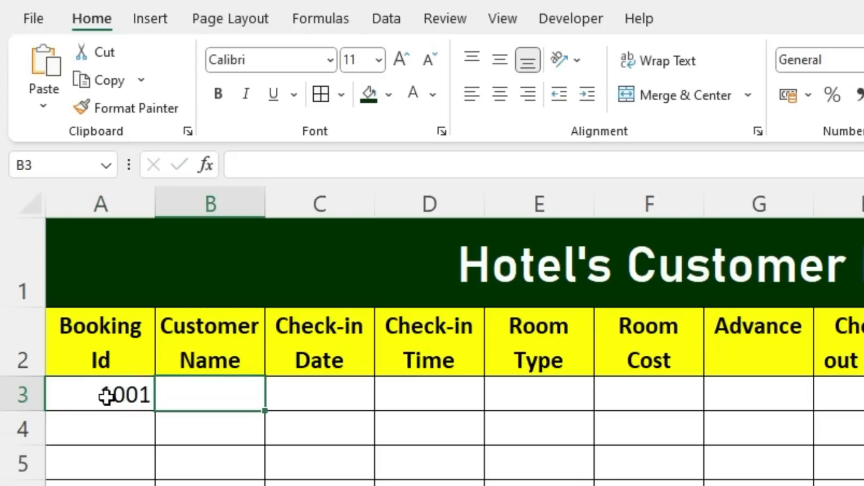
pyautogui.write('Rajesh')
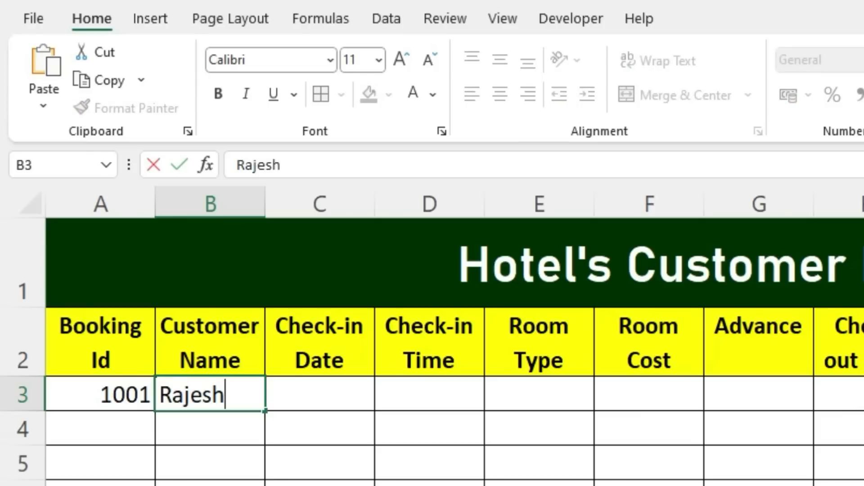
pyautogui.press('Tab')
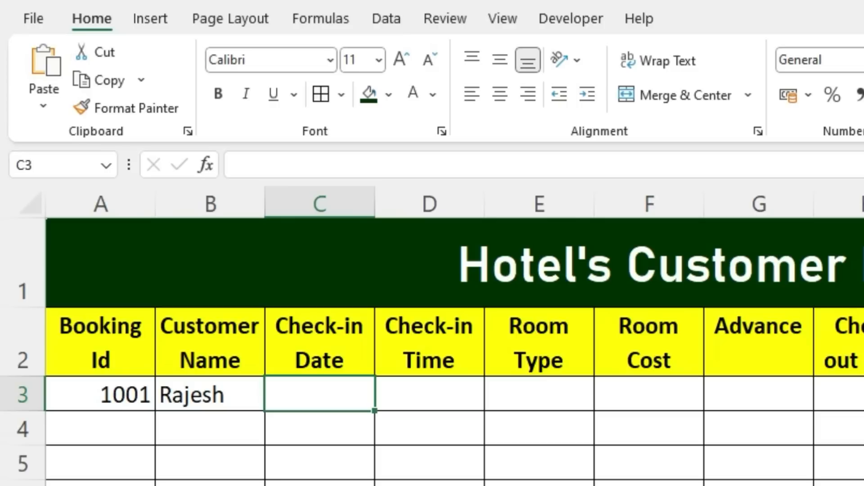
# Enter the check-in date 1-2-2024 in cell C3
pyautogui.write('1')
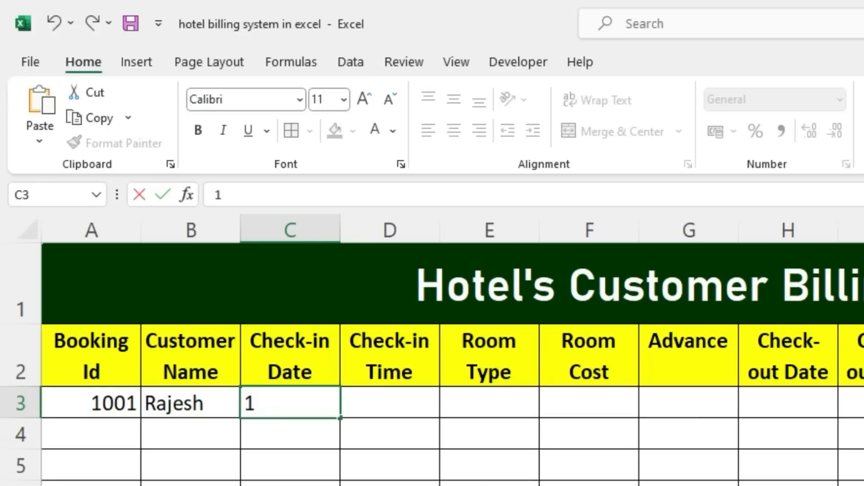
pyautogui.write('-2-2024')
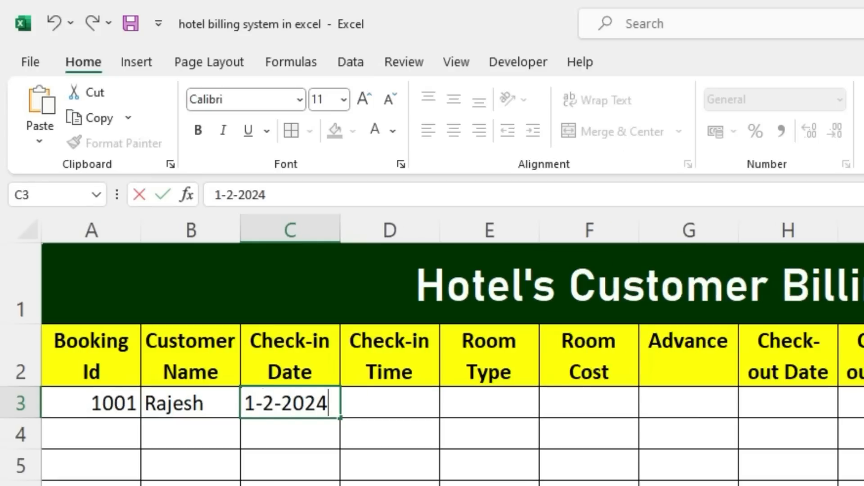
pyautogui.press('Tab')
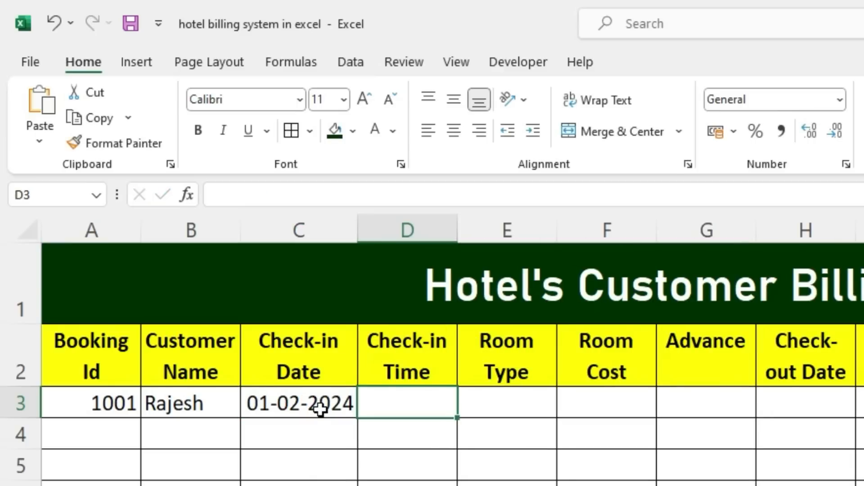
# Apply the custom date format dd-mmm-yy to the Check-in Date cells from C3 down and slightly narrow column C
pyautogui.moveTo(320, 405); pyautogui.dragTo(301, 477)
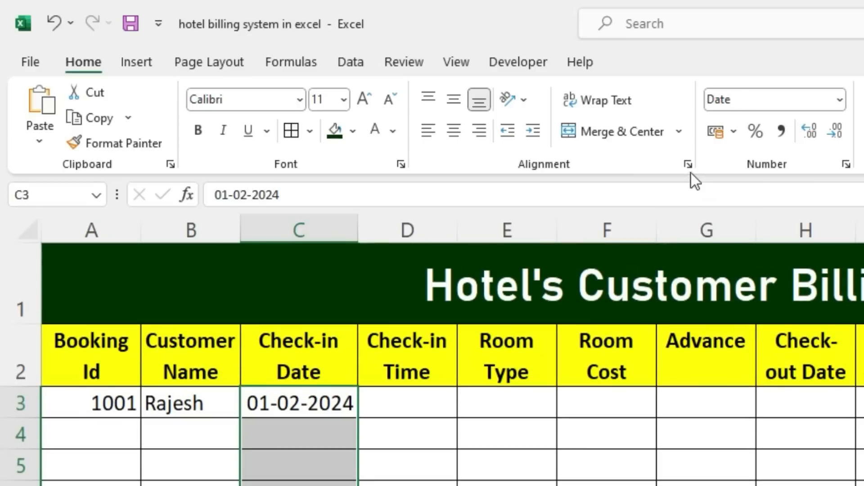
pyautogui.click(847, 167)
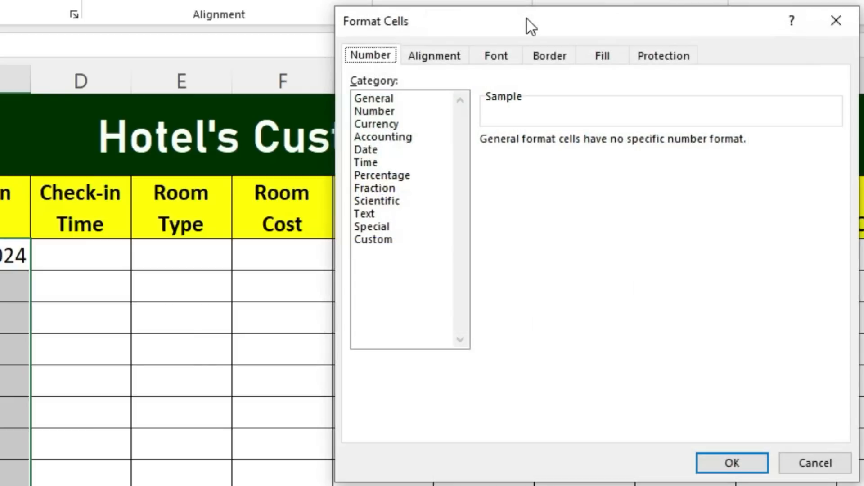
pyautogui.click(376, 150)
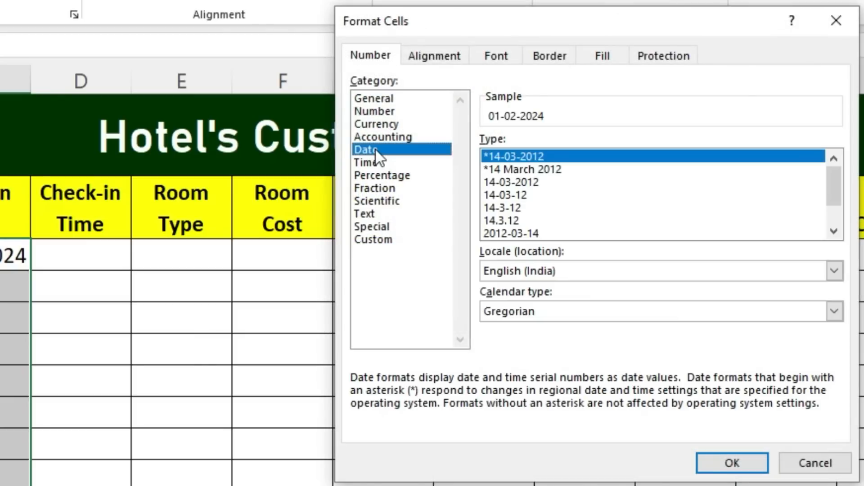
pyautogui.click(535, 170)
pyautogui.moveTo(831, 179); pyautogui.dragTo(828, 199)
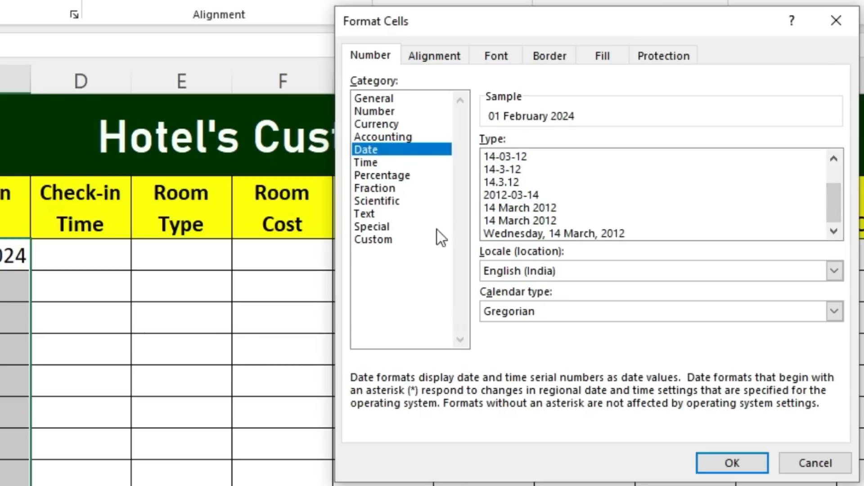
pyautogui.click(396, 239)
pyautogui.moveTo(829, 189); pyautogui.dragTo(836, 244)
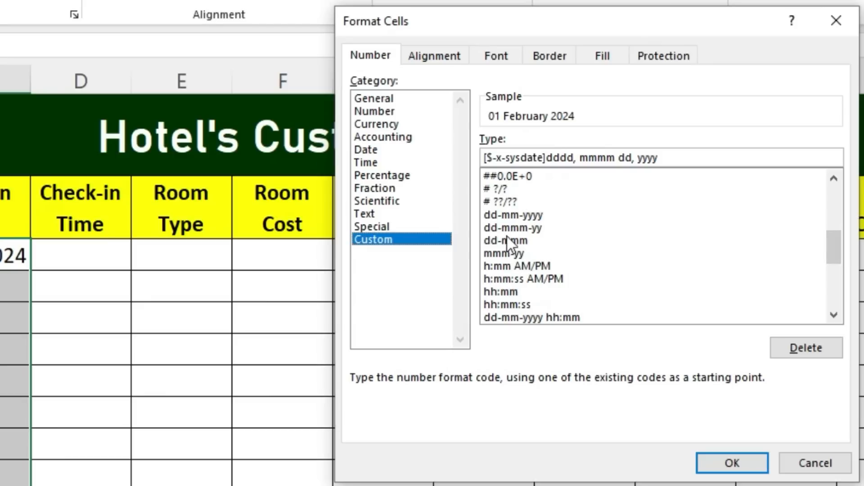
pyautogui.click(528, 226)
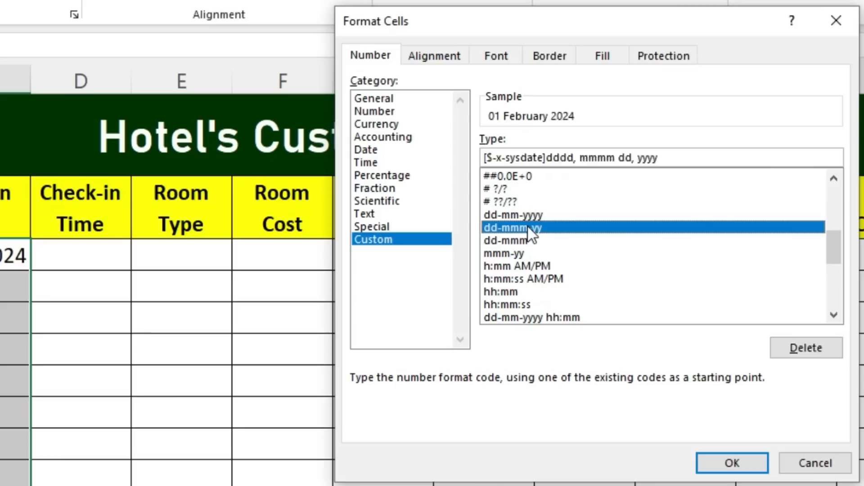
pyautogui.click(724, 462)
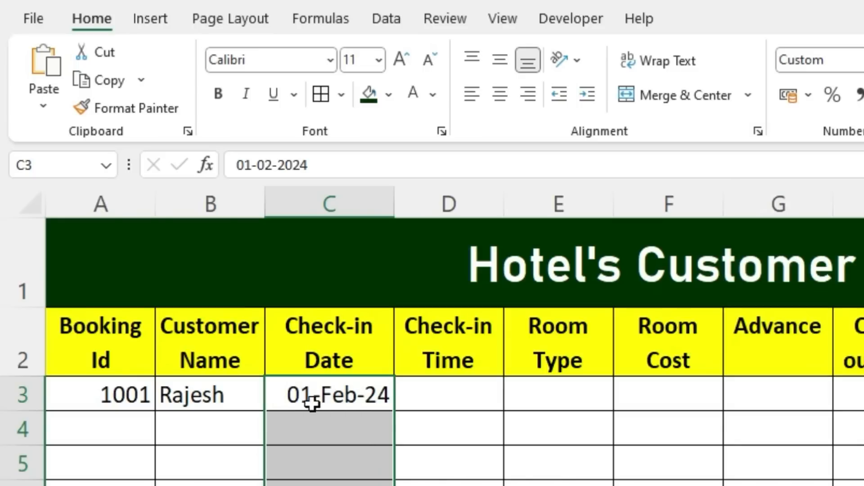
pyautogui.moveTo(393, 205); pyautogui.dragTo(383, 206)
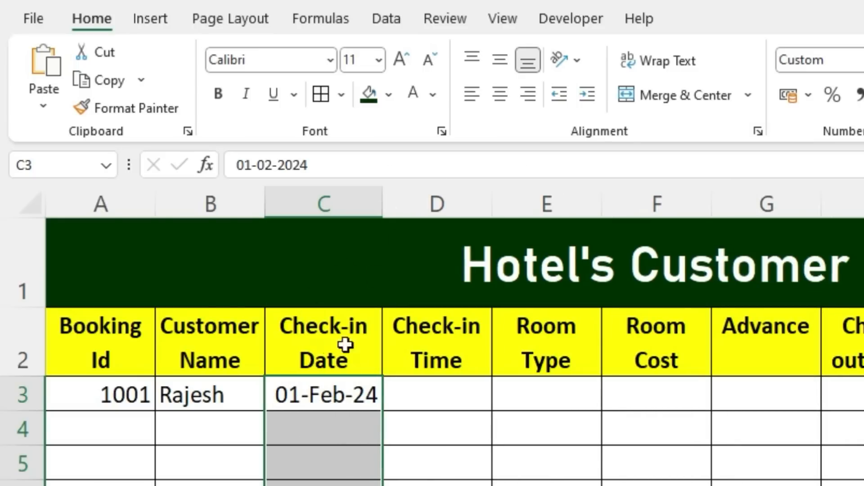
# Clear the check-in date from cell C3
pyautogui.press('Right')
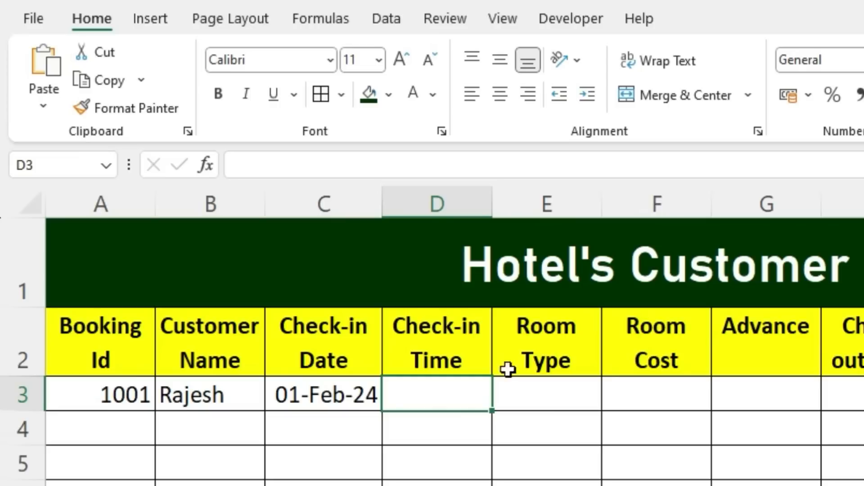
pyautogui.click(336, 395)
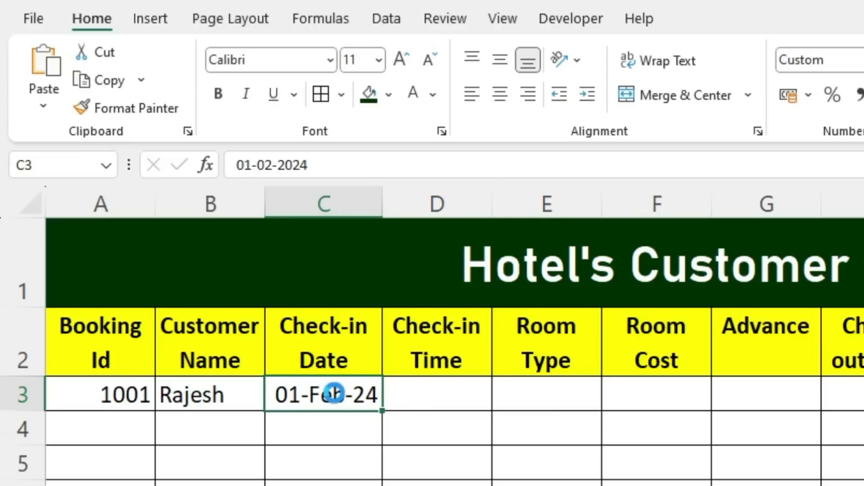
pyautogui.press('Delete')
# Begin an IF formula in the Check-in Time cell D3 with the logical test C3<>""
pyautogui.click(472, 403)
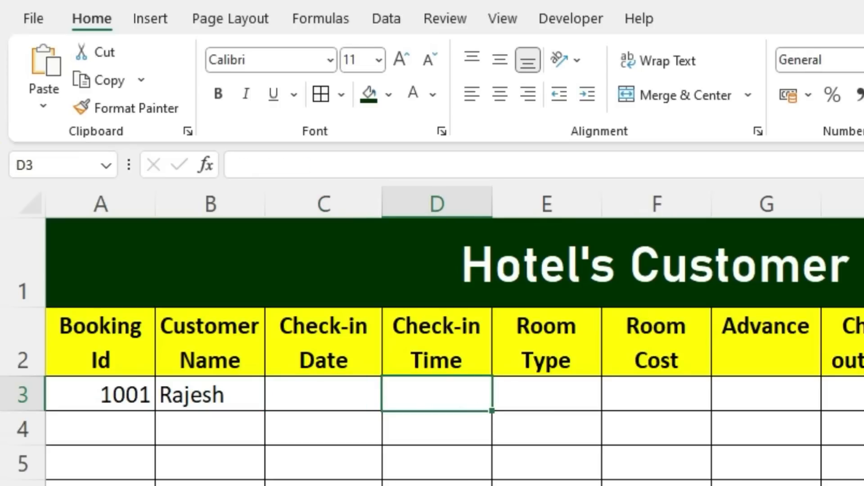
pyautogui.write('=')
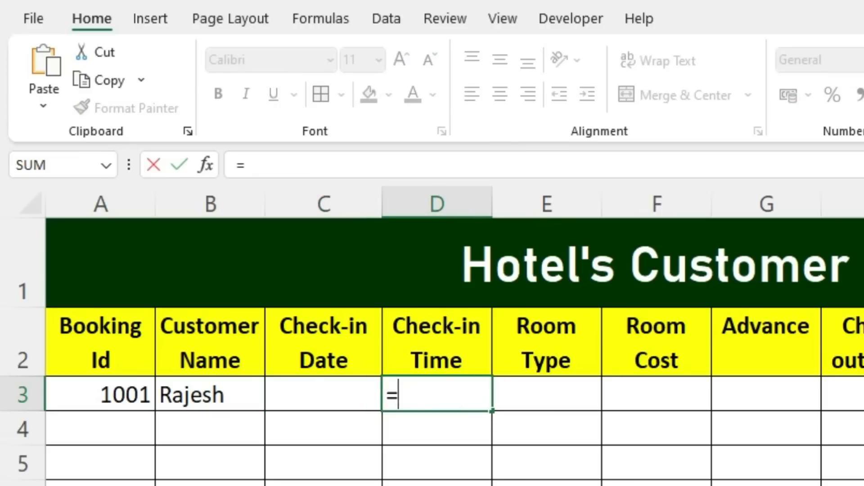
pyautogui.write('if')
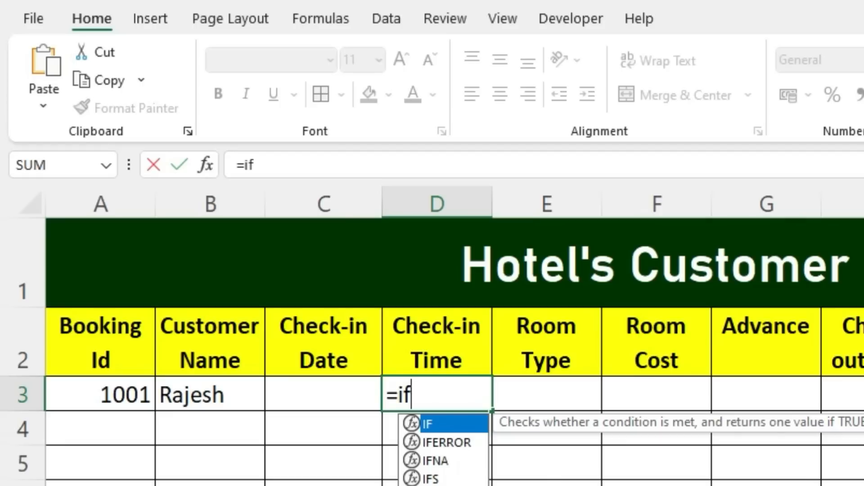
pyautogui.press('Tab')
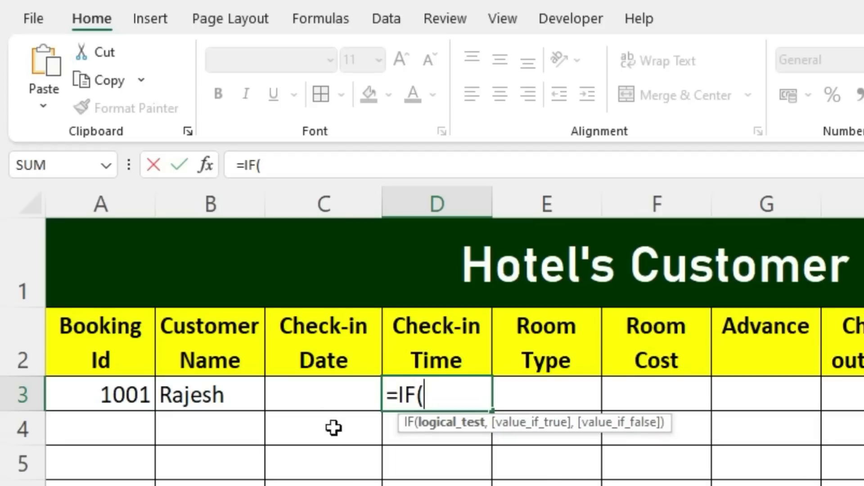
pyautogui.click(325, 403)
pyautogui.write('<>')
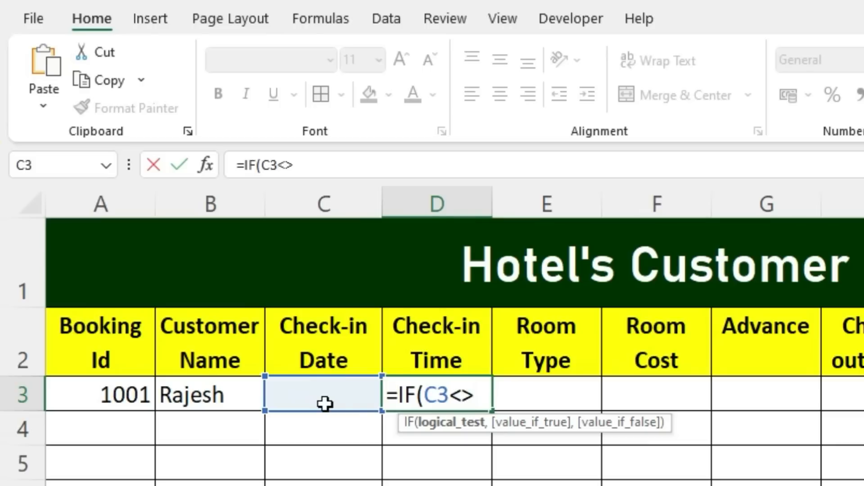
pyautogui.write('""')
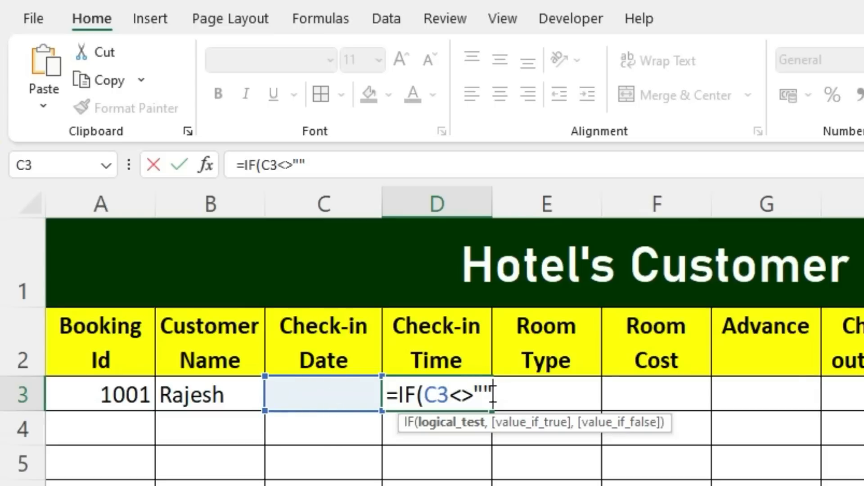
# Nest a second IF as the true value, testing D3="" and returning now() when that is met
pyautogui.write(',if')
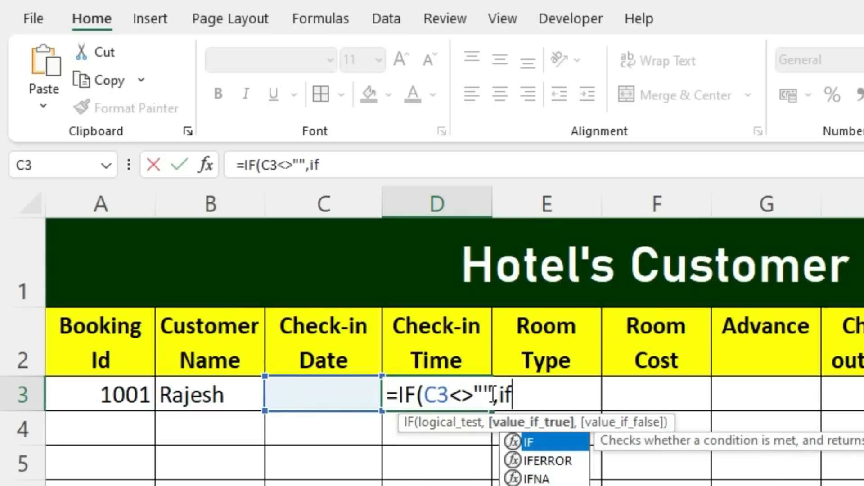
pyautogui.press('Tab')
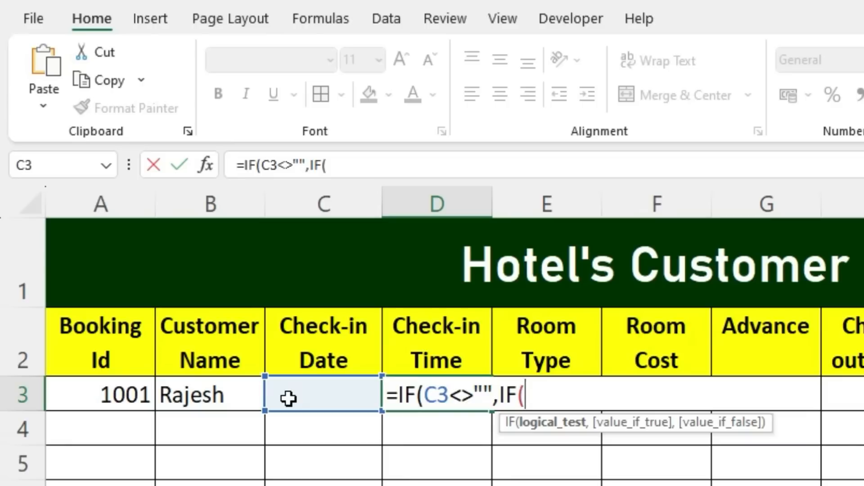
pyautogui.click(434, 427)
pyautogui.press('Up')
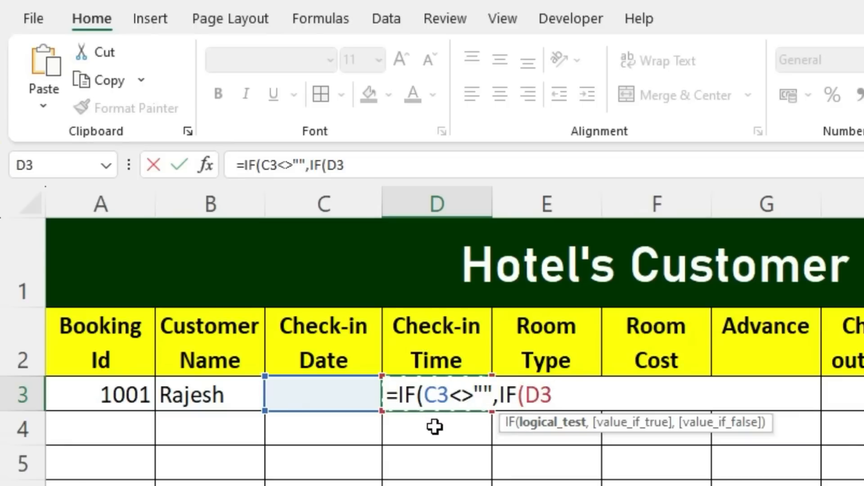
pyautogui.write('=""')
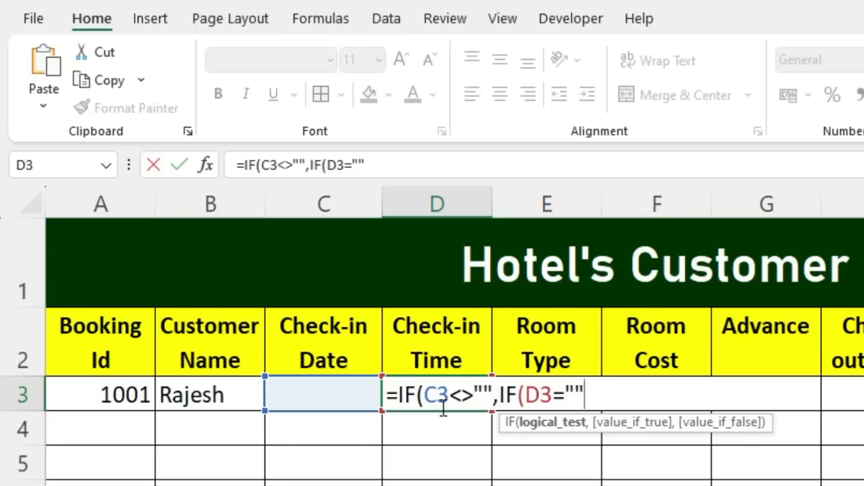
pyautogui.write(',now()')
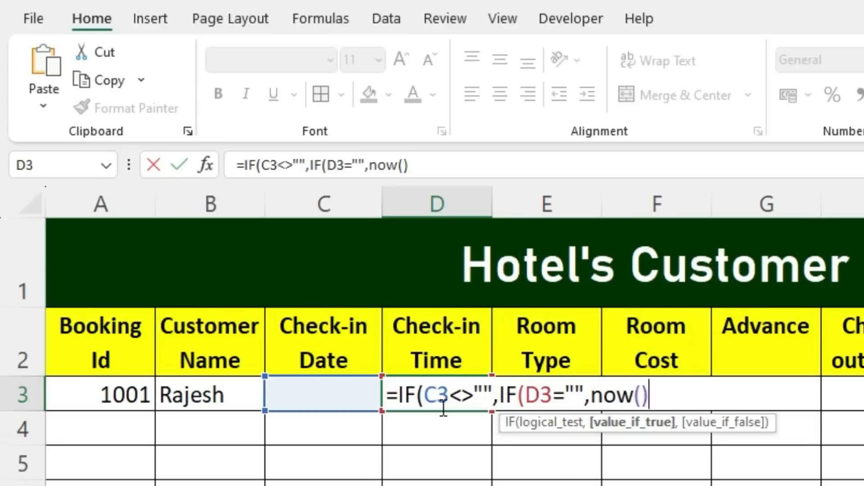
# Complete the nested IF in D3 with D3 as its false value, and give the outer IF "" as its false value
pyautogui.click(553, 391)
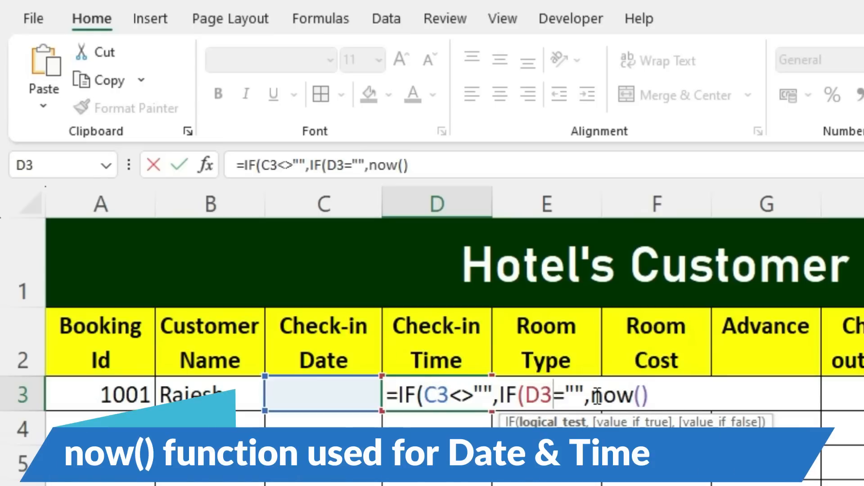
pyautogui.moveTo(593, 396); pyautogui.dragTo(650, 398)
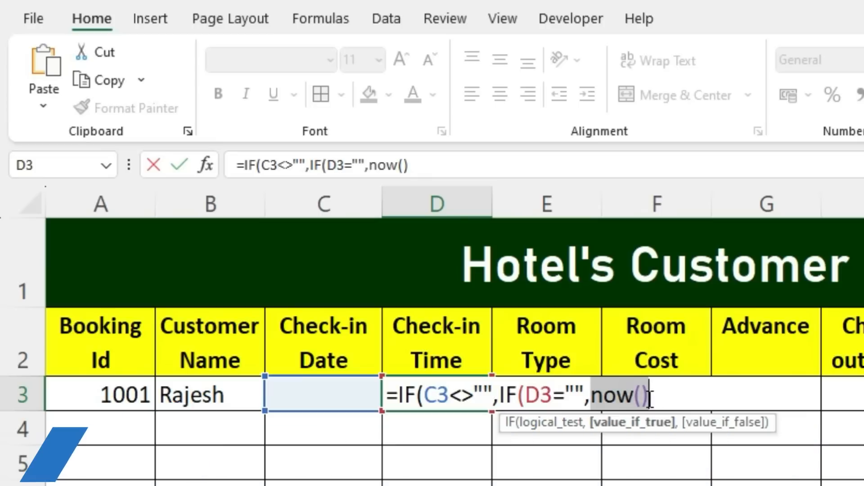
pyautogui.click(650, 398)
pyautogui.write(',')
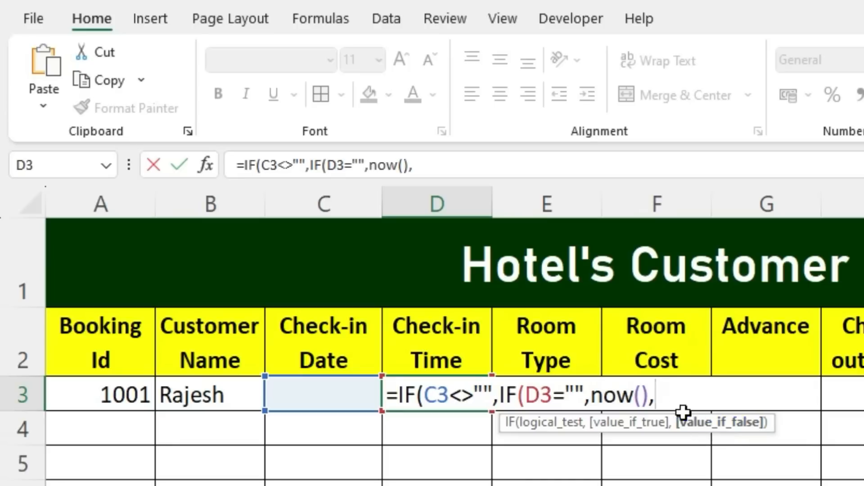
pyautogui.click(426, 428)
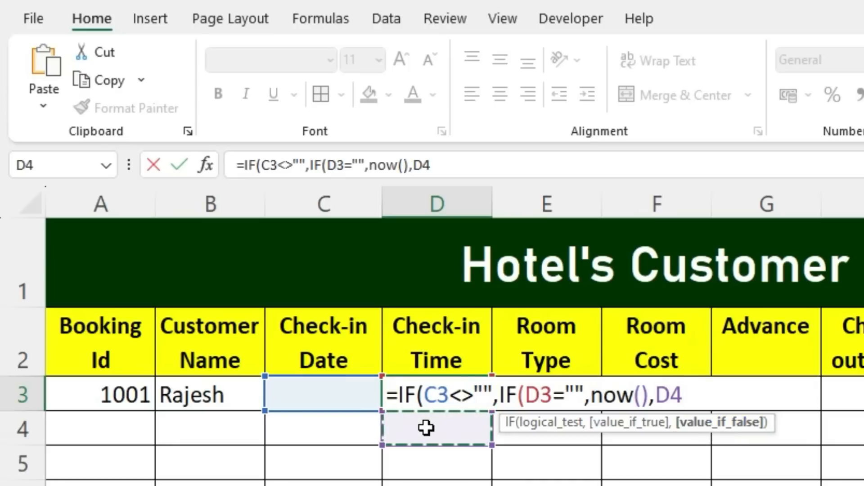
pyautogui.press('Up')
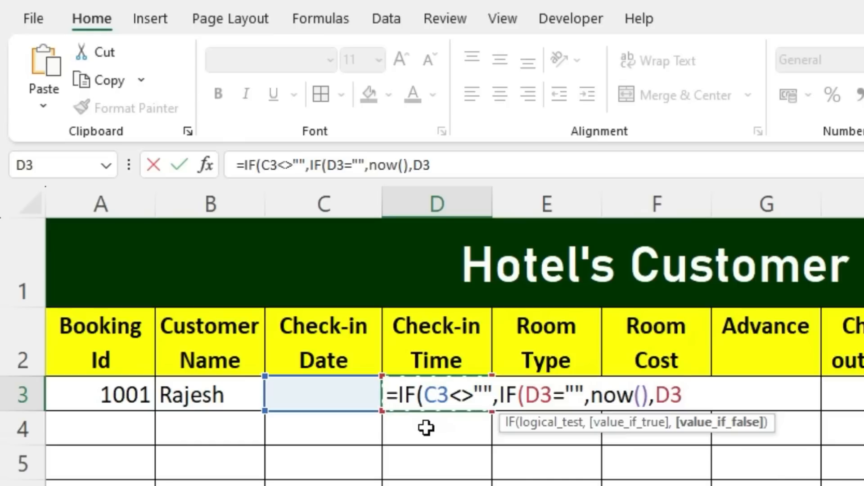
pyautogui.write('),')
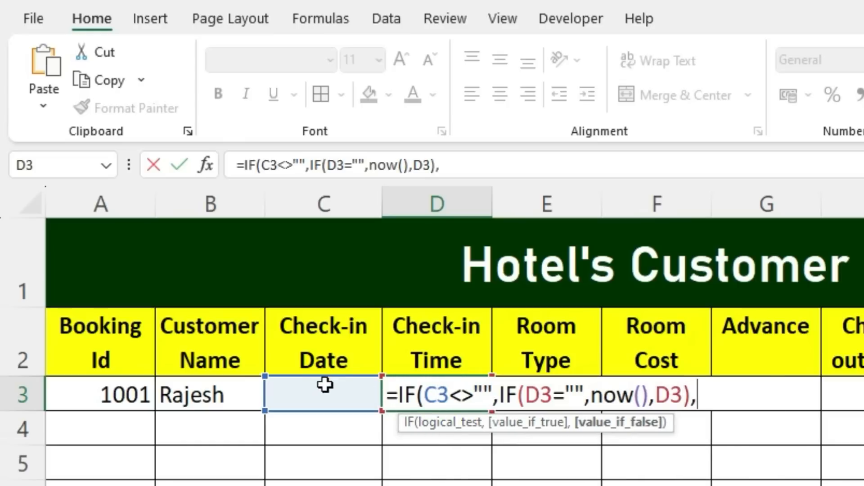
pyautogui.write('""')
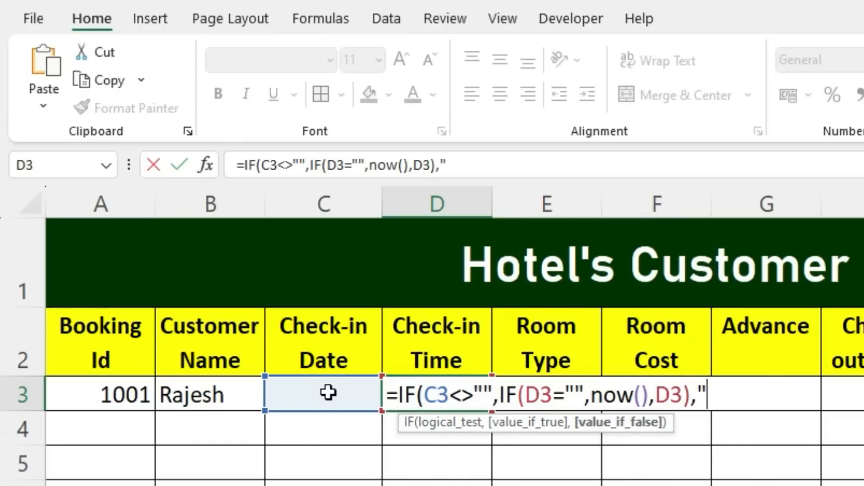
pyautogui.press('Left')
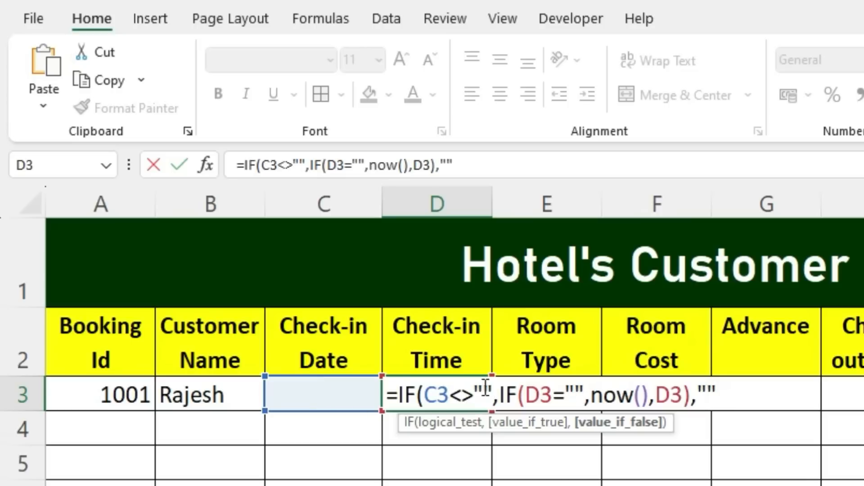
# Review the D3 formula piece by piece: the nested IF, its D3="" test, the now() and D3 results, and the outer IF arguments
pyautogui.moveTo(501, 390); pyautogui.dragTo(533, 394)
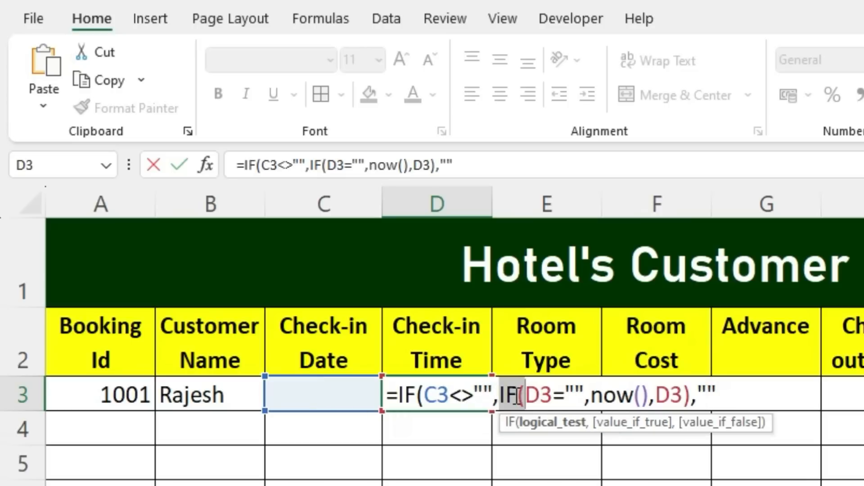
pyautogui.click(534, 393)
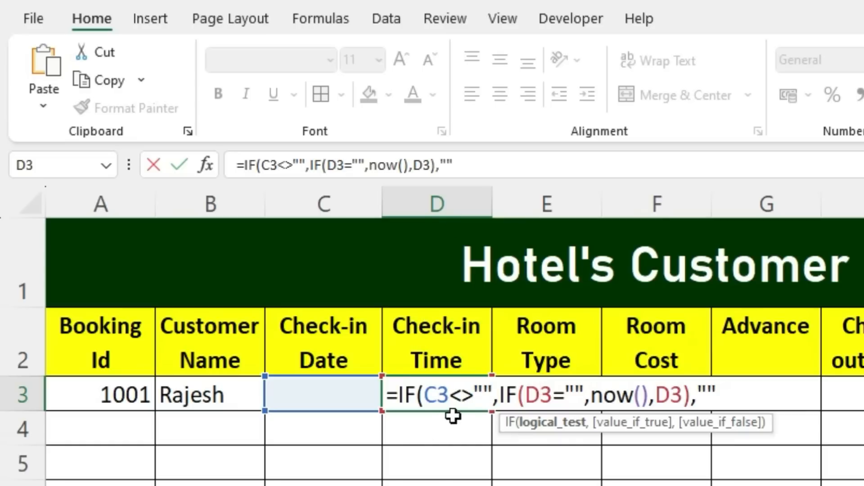
pyautogui.click(575, 395)
pyautogui.moveTo(591, 396); pyautogui.dragTo(642, 399)
pyautogui.click(653, 398)
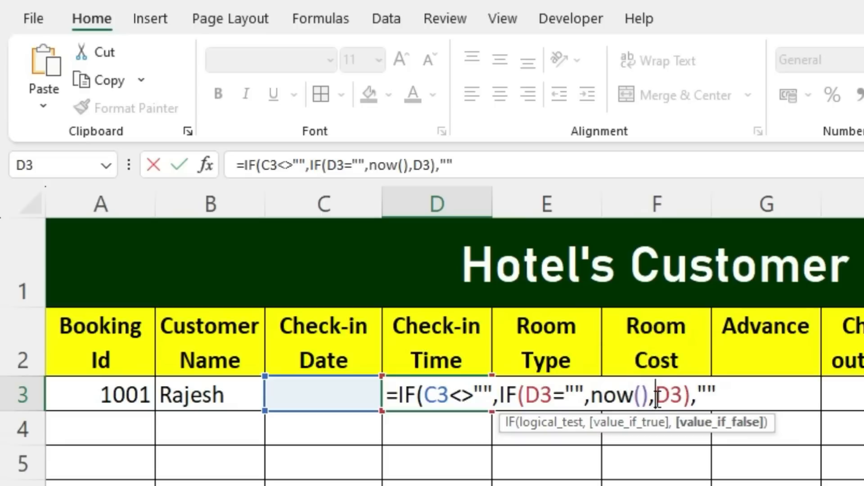
pyautogui.click(669, 398)
pyautogui.click(676, 388)
pyautogui.click(697, 395)
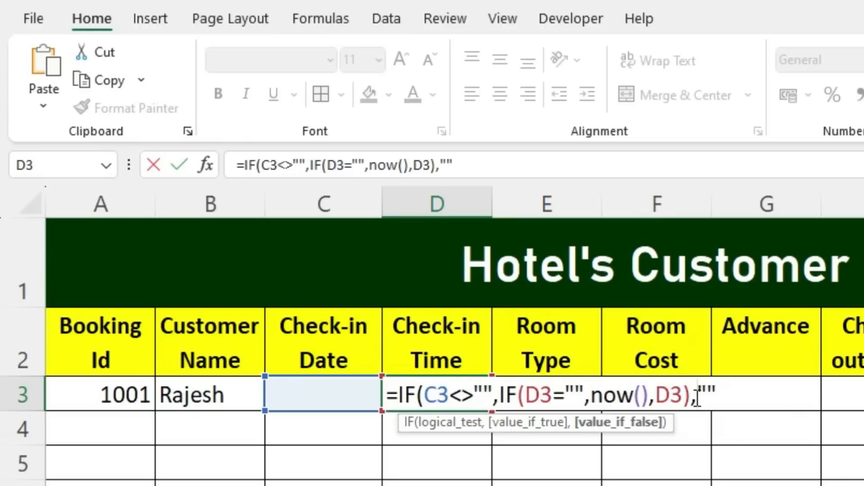
pyautogui.click(690, 389)
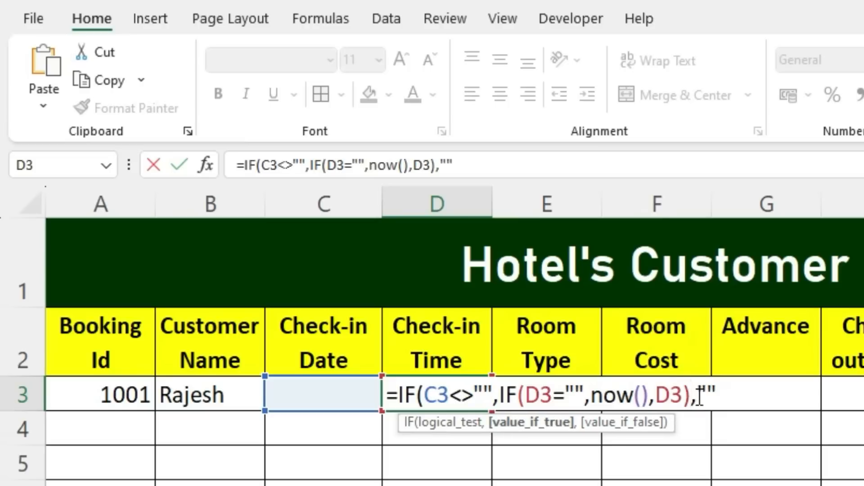
pyautogui.moveTo(404, 396); pyautogui.dragTo(683, 393)
pyautogui.click(449, 394)
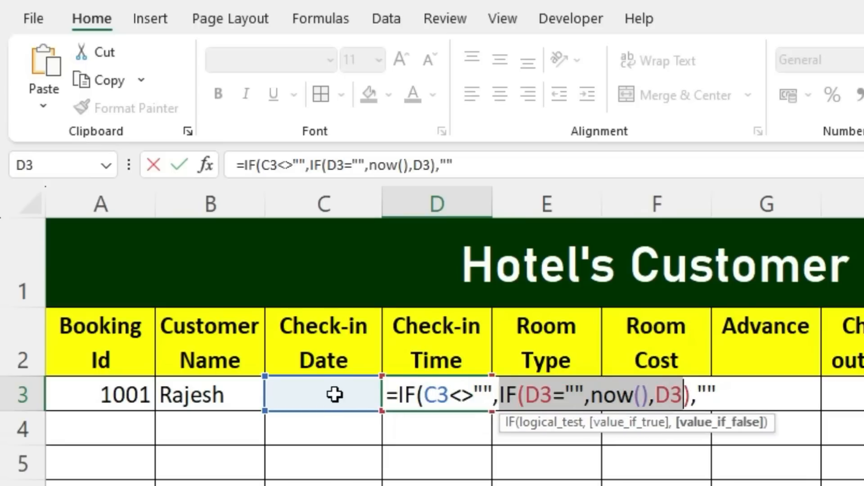
# Close the outer IF with a parenthesis and commit =IF(C3<>"",IF(D3="",now(),D3),"") in cell D3
pyautogui.click(709, 393)
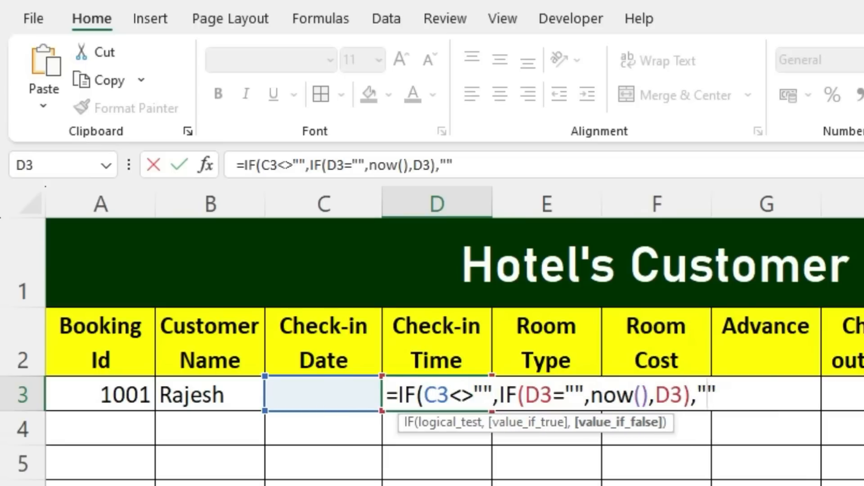
pyautogui.write(')')
pyautogui.press('BackSpace')
pyautogui.write(')')
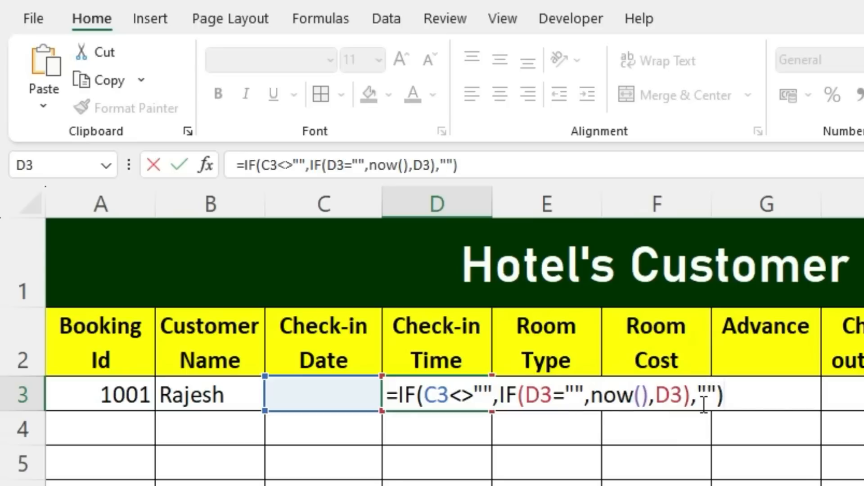
pyautogui.press('Return')
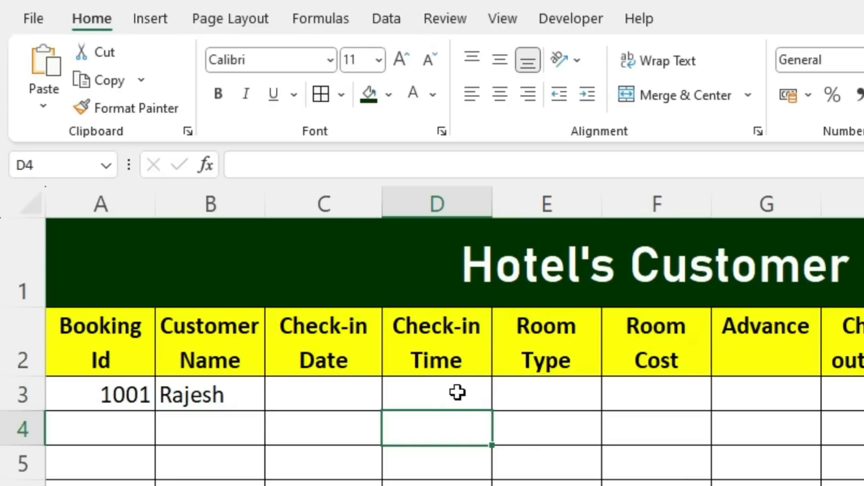
# Enter the check-in date 1-2-2024 in cell C3
pyautogui.click(347, 405)
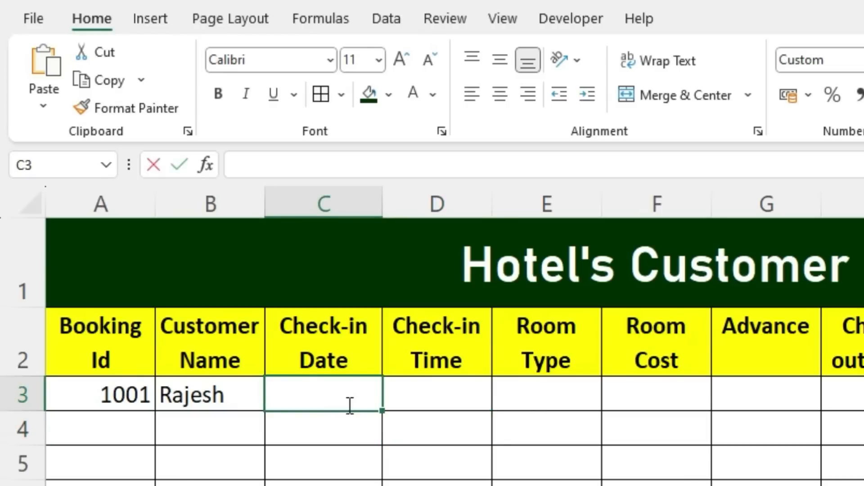
pyautogui.write('2-')
pyautogui.press('BackSpace')
pyautogui.press('BackSpace')
pyautogui.write('1')
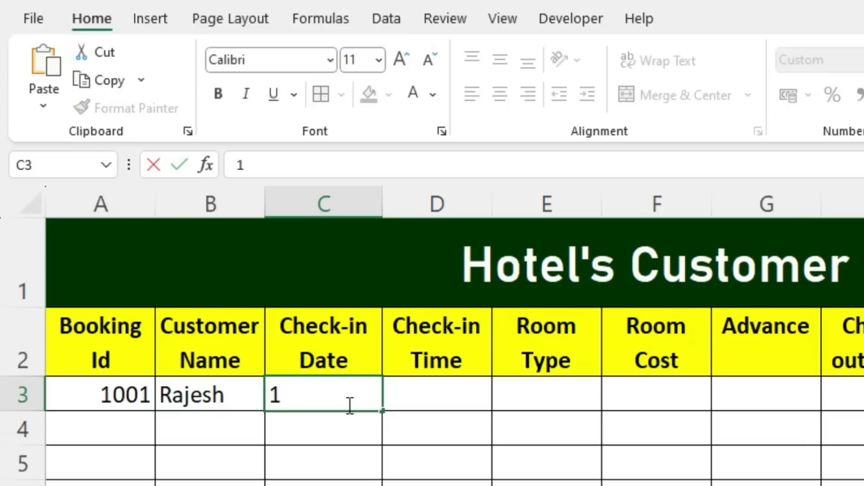
pyautogui.write('-2-2024')
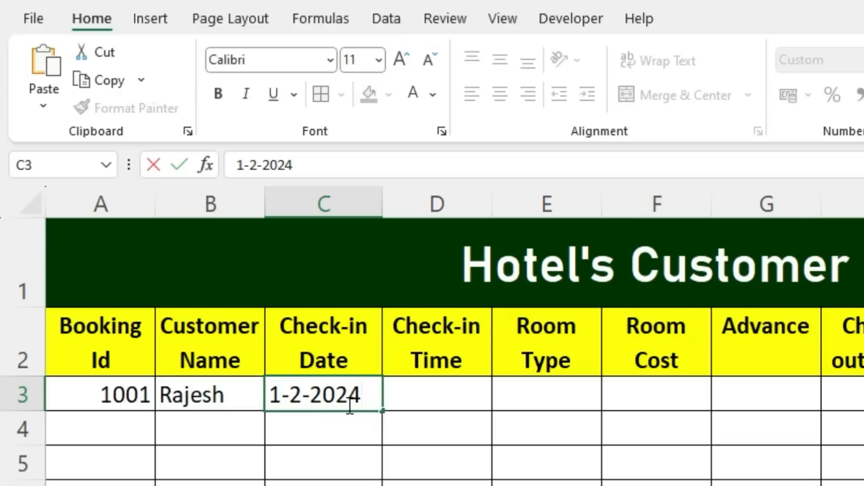
pyautogui.press('Return')
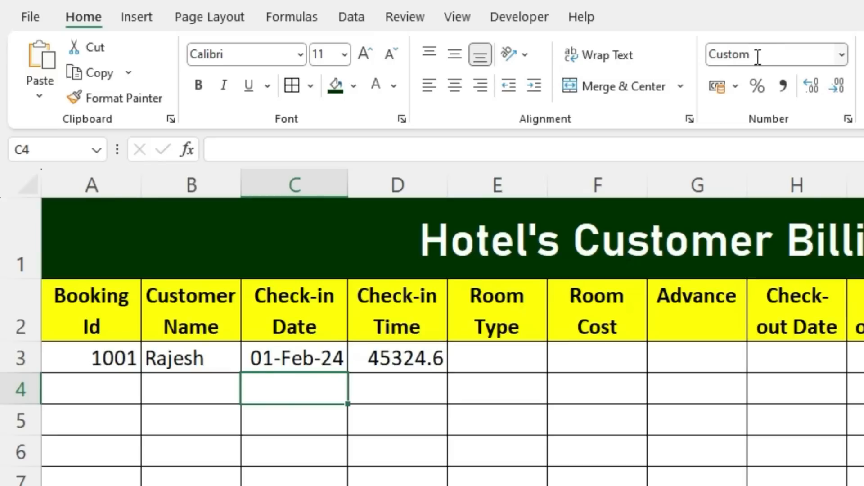
# Format the Check-in Time cells from D3 downward with the Time category's second 13:30 type
pyautogui.click(472, 400)
pyautogui.moveTo(429, 363); pyautogui.dragTo(396, 485)
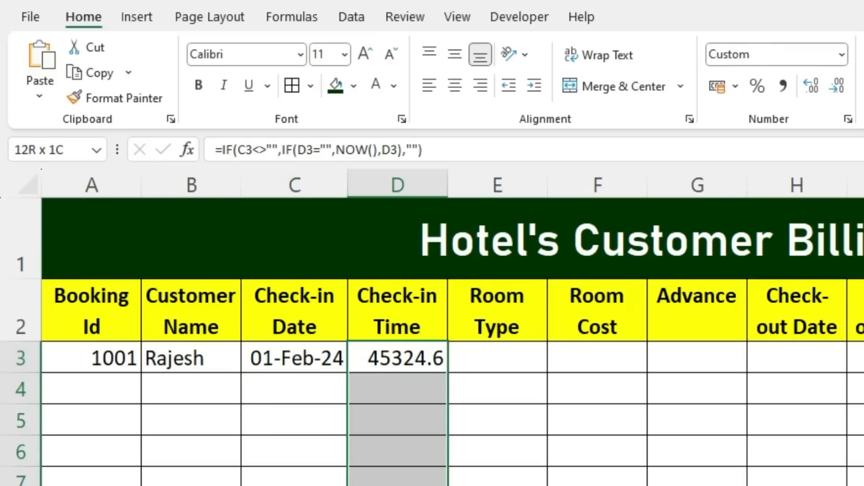
pyautogui.click(848, 119)
pyautogui.click(692, 253)
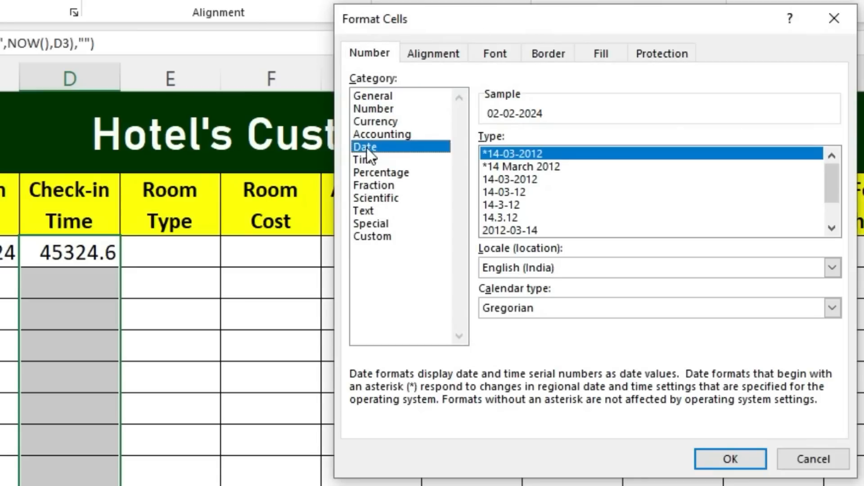
pyautogui.click(368, 160)
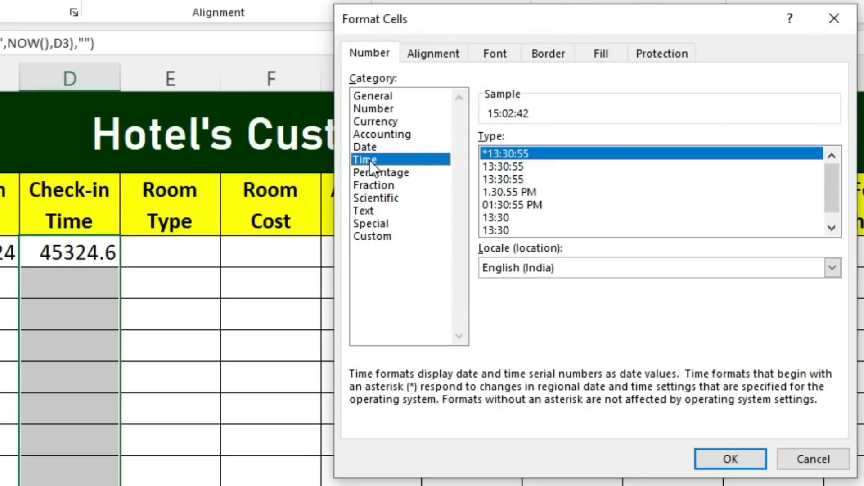
pyautogui.click(501, 232)
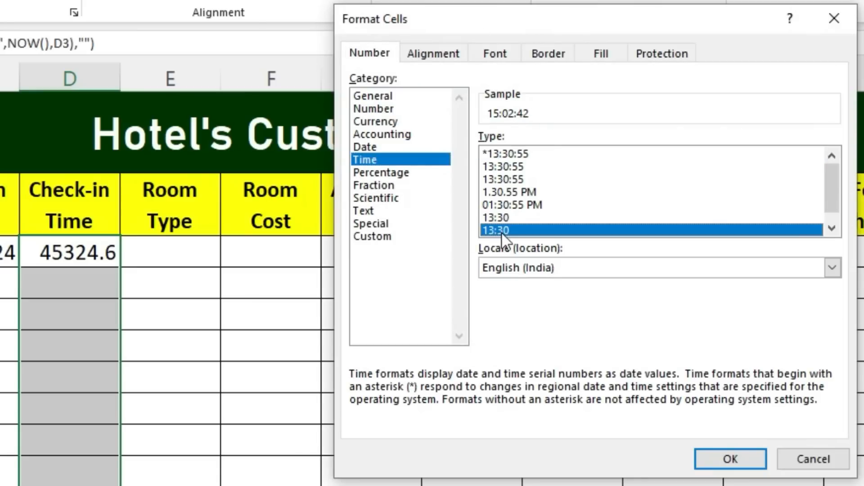
pyautogui.click(730, 460)
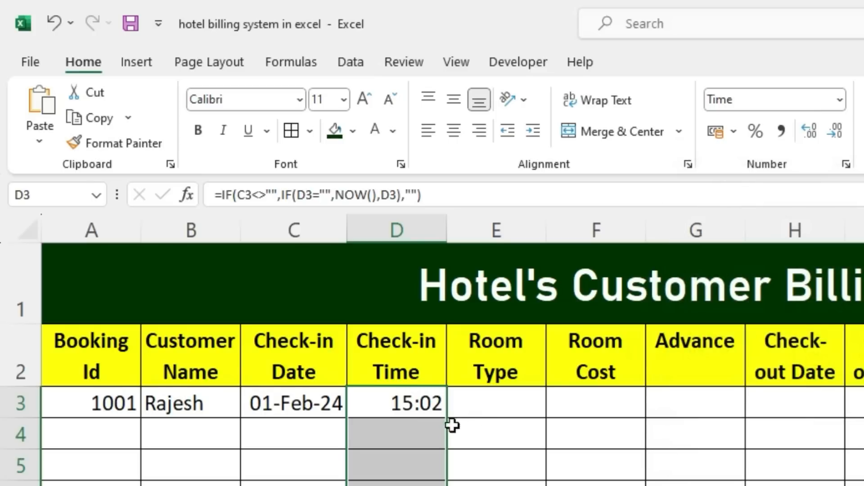
# Check in the formula calculation options that iterative calculation is enabled, and inspect its maximum iterations
pyautogui.click(406, 402)
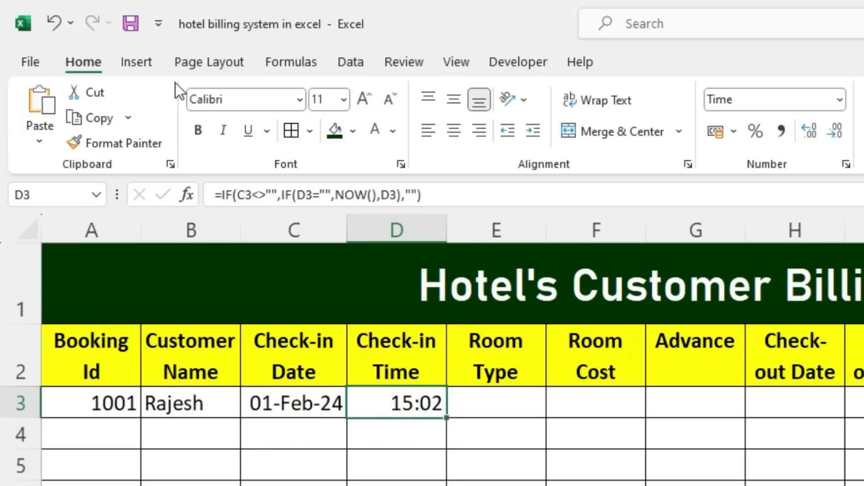
pyautogui.click(158, 24)
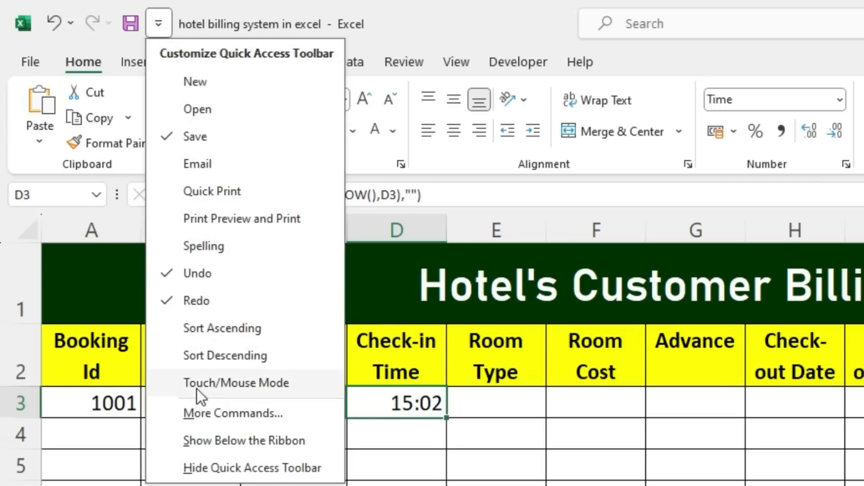
pyautogui.click(196, 411)
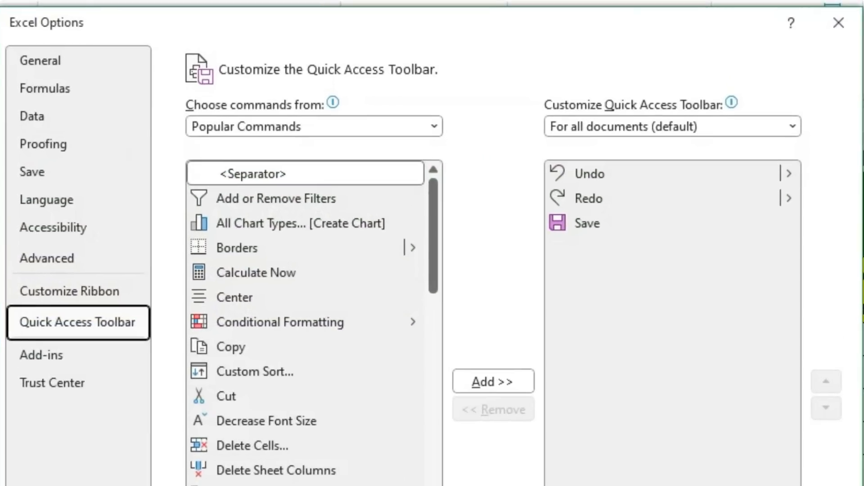
pyautogui.click(137, 79)
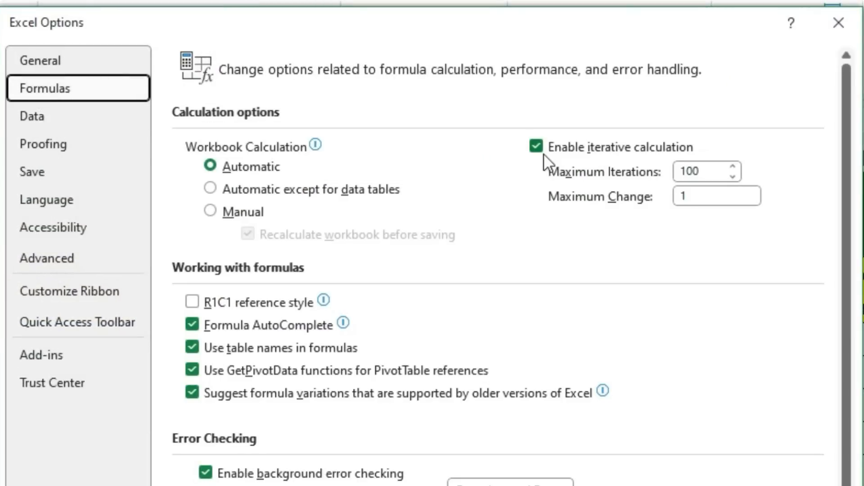
pyautogui.click(585, 149)
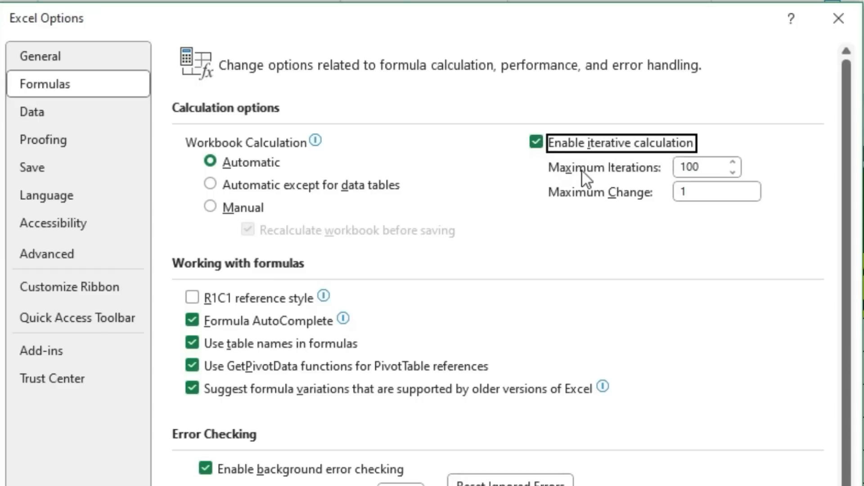
pyautogui.click(705, 167)
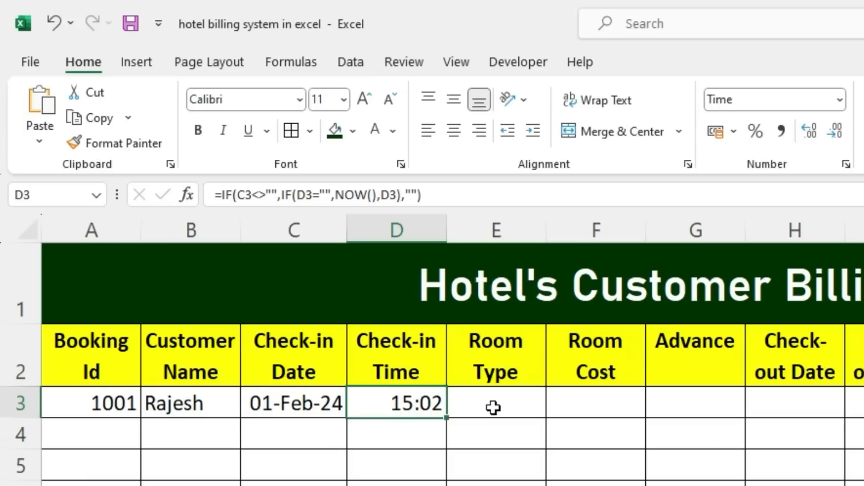
# Add list data validation to the Room Type cells from E3 downward, with the source Single, Double, Triple, Deluxe
pyautogui.moveTo(493, 407); pyautogui.dragTo(496, 485)
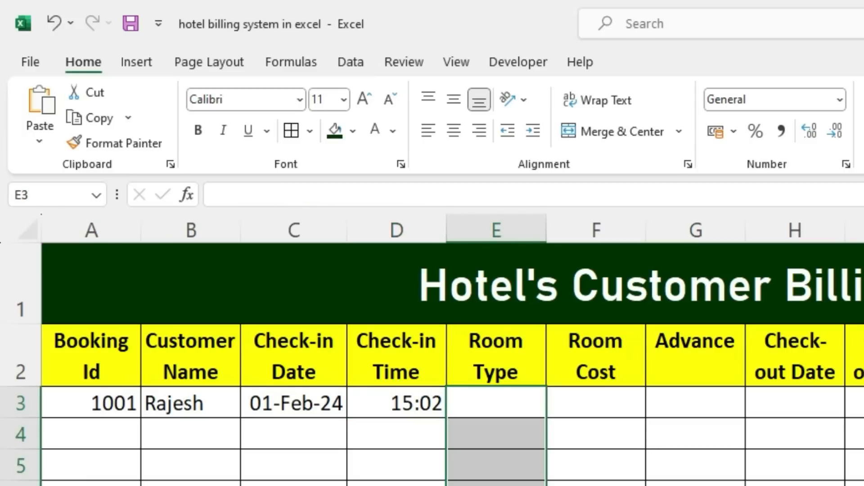
pyautogui.click(342, 67)
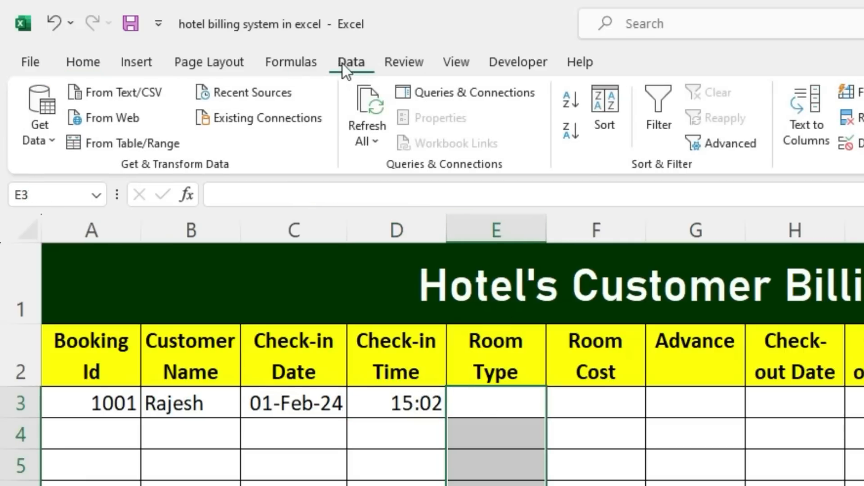
pyautogui.click(782, 133)
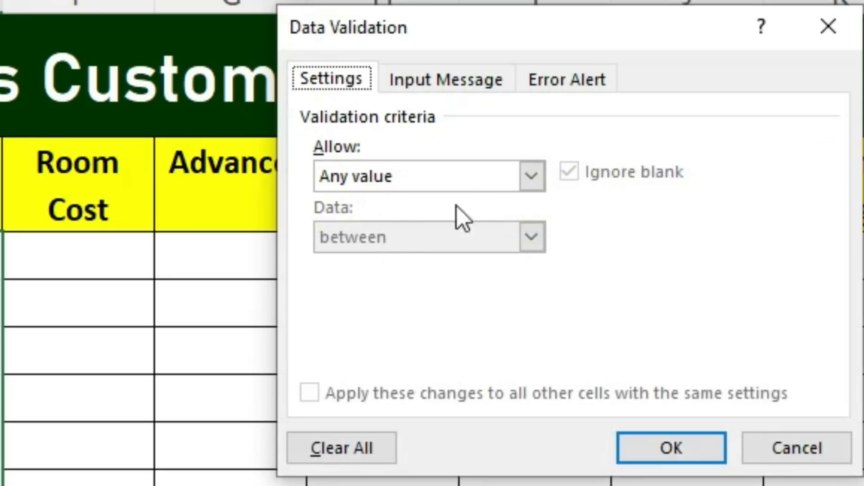
pyautogui.click(533, 177)
pyautogui.click(436, 264)
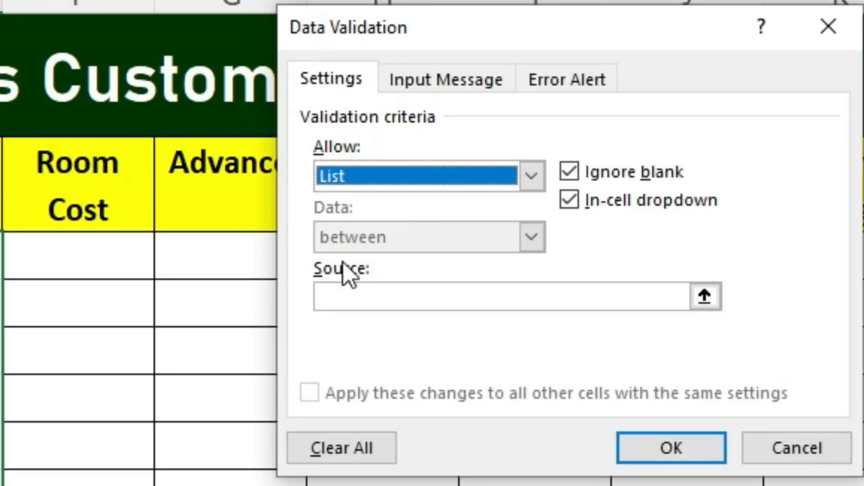
pyautogui.click(355, 297)
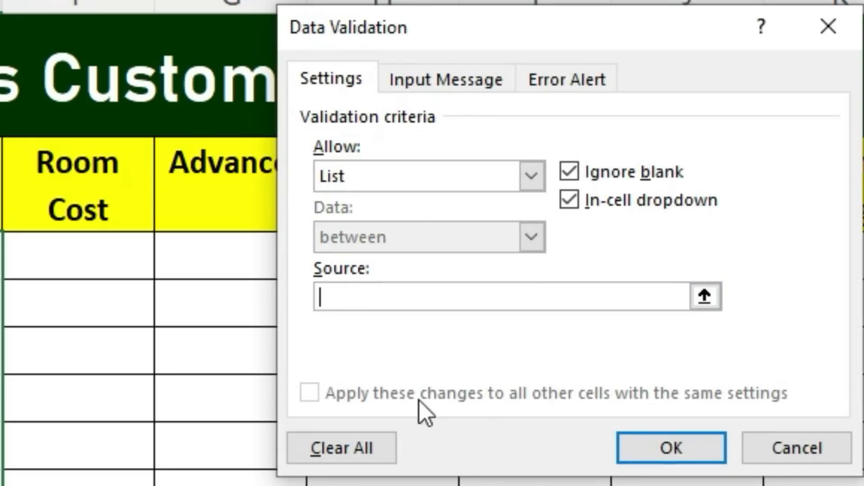
pyautogui.write('Single, Double, Triple, Deluxe')
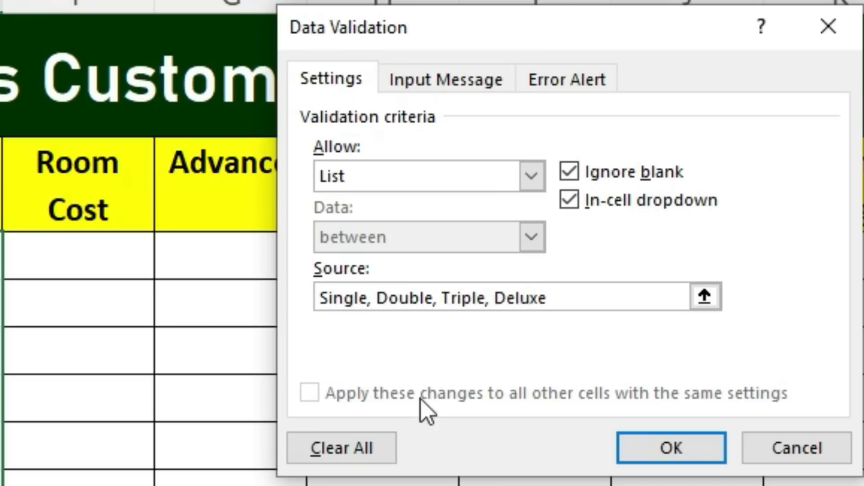
pyautogui.click(624, 439)
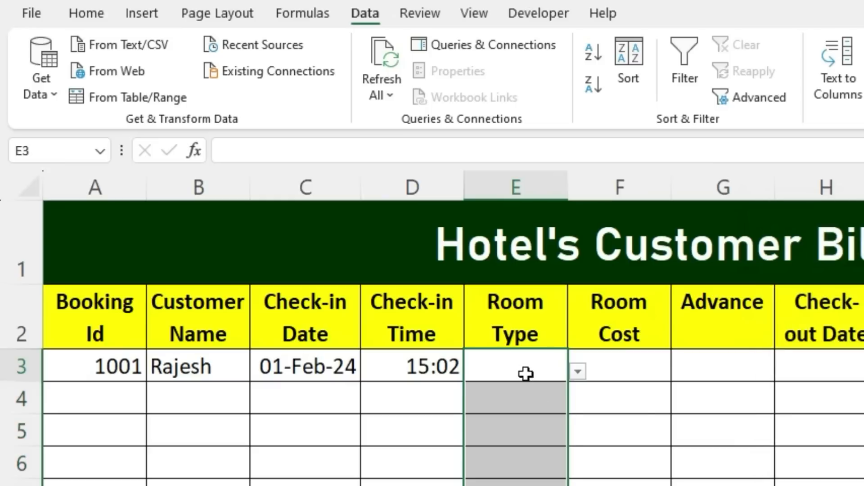
# Review the room type choices for E3 and choose Single
pyautogui.click(526, 373)
pyautogui.click(578, 372)
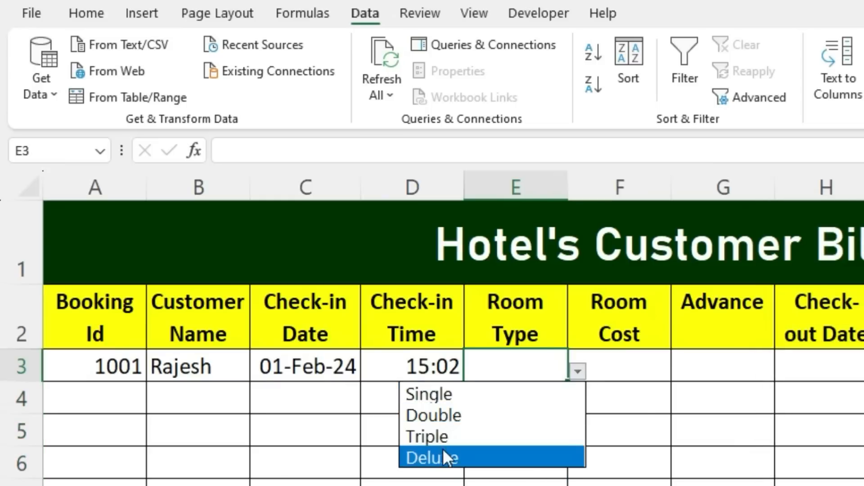
pyautogui.press('Escape')
pyautogui.click(578, 372)
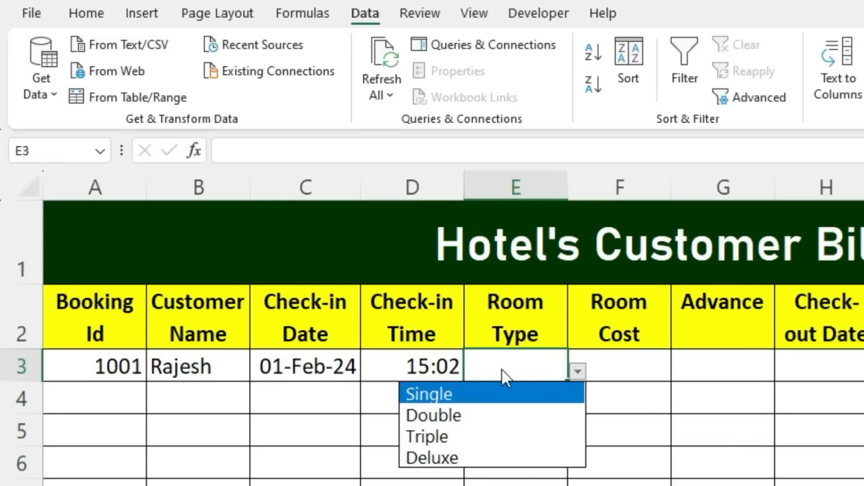
pyautogui.click(429, 398)
# Begin the Room Cost formula in F3 with an IF testing E3="Single" and returning 1000 when true
pyautogui.click(614, 371)
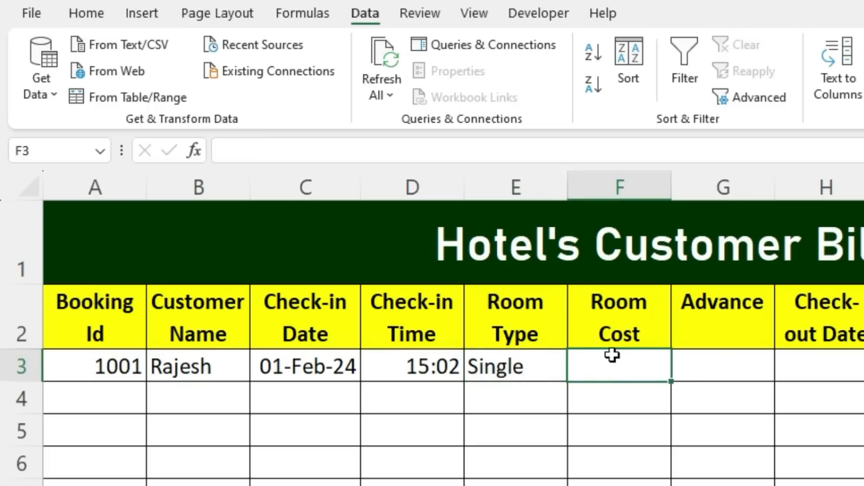
pyautogui.write('=if')
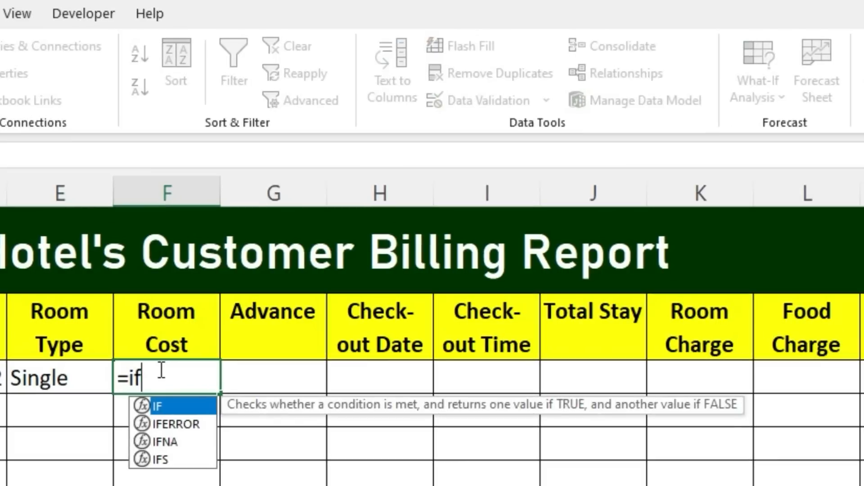
pyautogui.press('Tab')
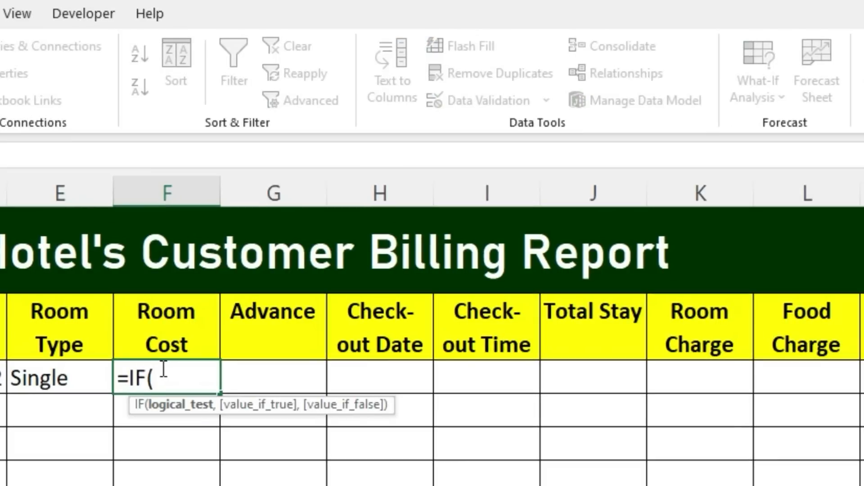
pyautogui.click(43, 378)
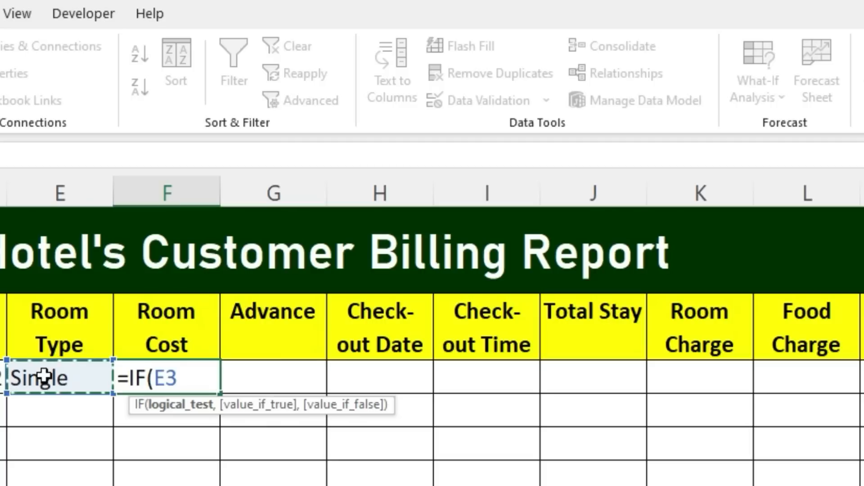
pyautogui.write('="Si')
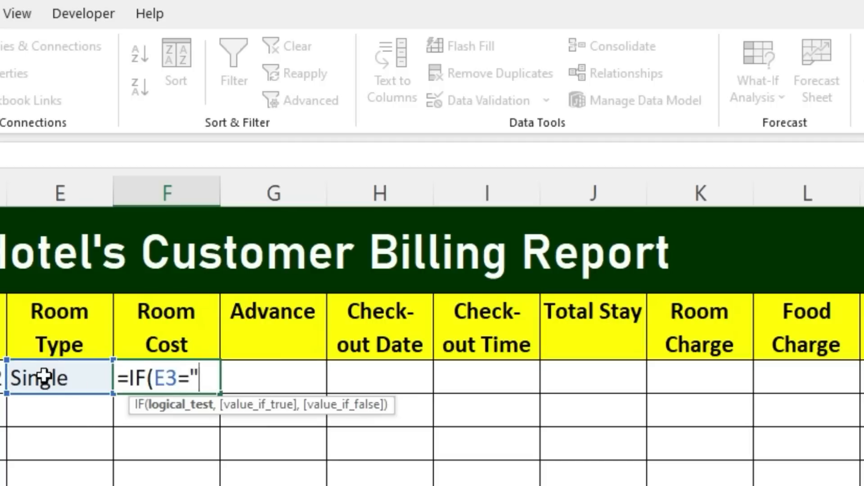
pyautogui.write('ngle')
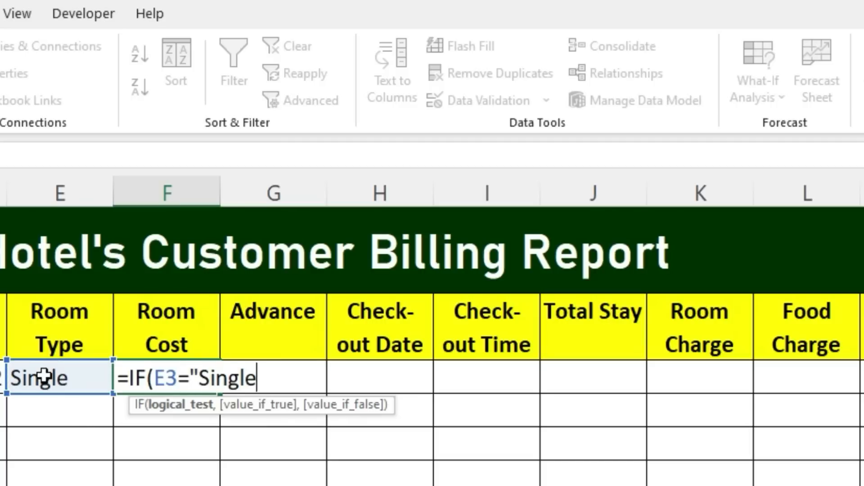
pyautogui.write('",')
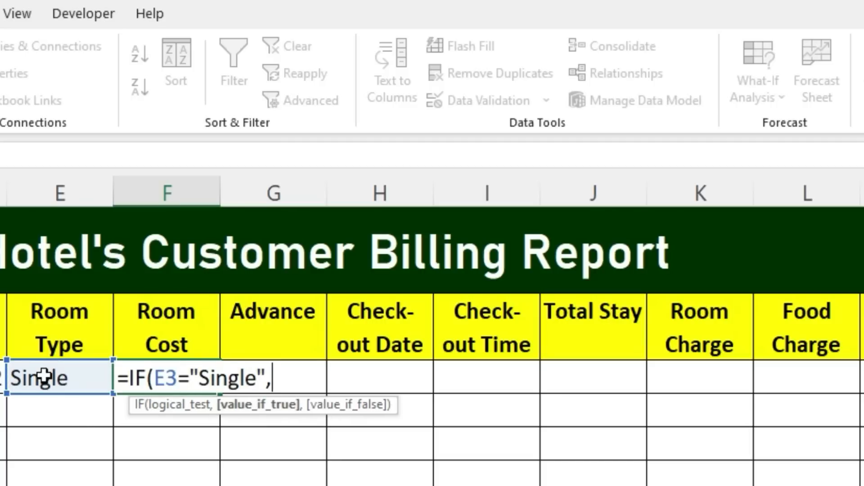
pyautogui.write('1000')
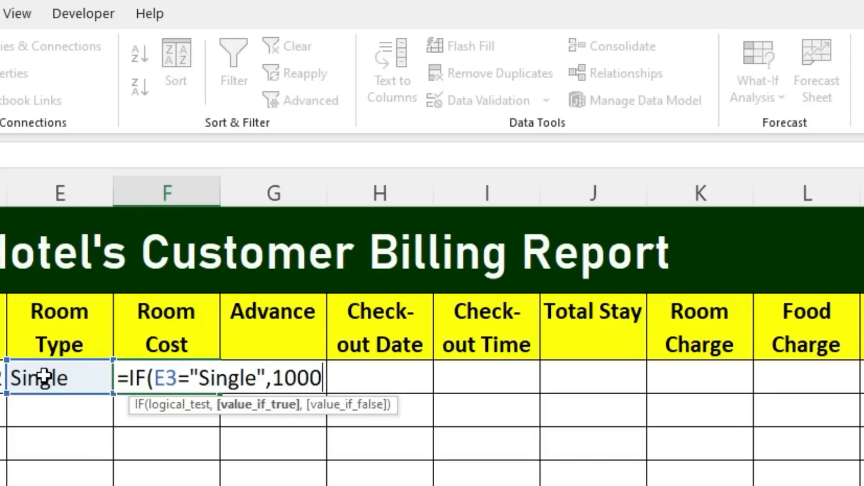
# Nest a second IF in the F3 formula as the false value, testing E3="Double" and returning 2000 when true
pyautogui.write(',if')
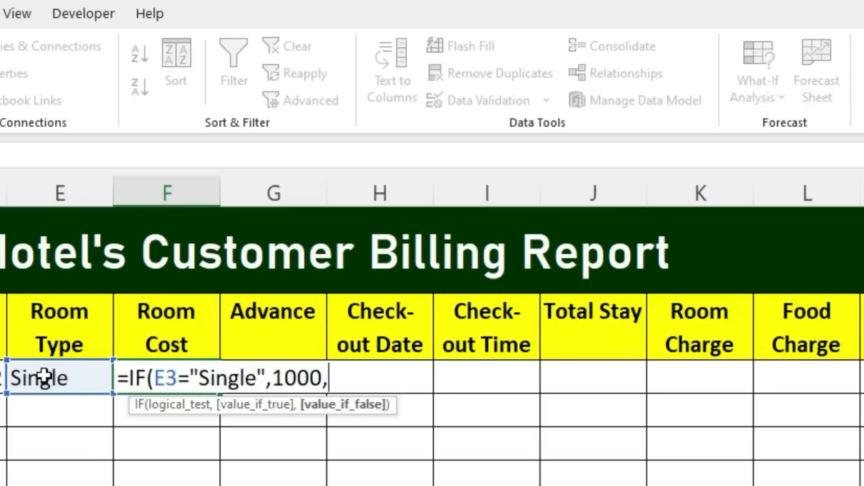
pyautogui.press('Tab')
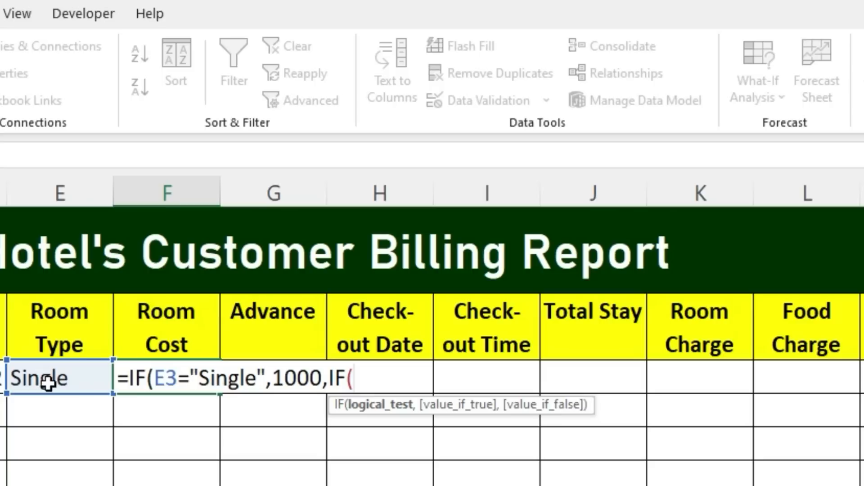
pyautogui.click(47, 380)
pyautogui.write('=')
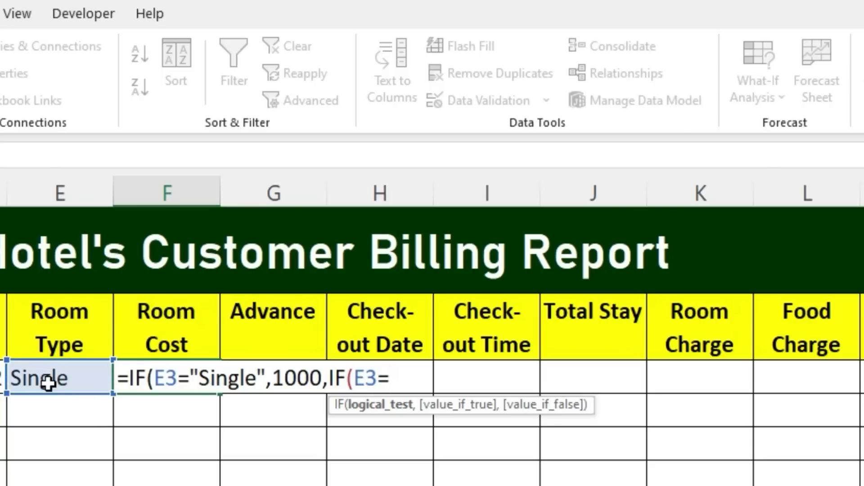
pyautogui.write('"Doubl')
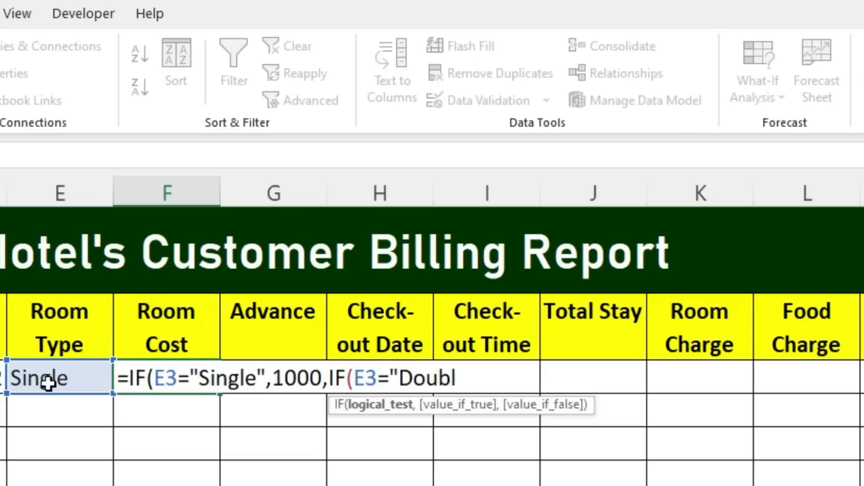
pyautogui.write('e",')
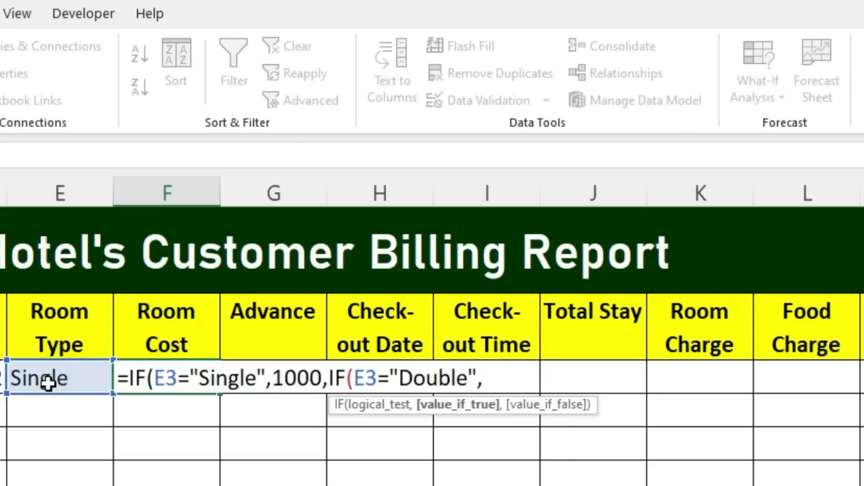
pyautogui.write('200')
pyautogui.write('0')
# Nest a third IF in the F3 formula as the false value, testing E3="Triple" and returning 2800 when true
pyautogui.write(',if')
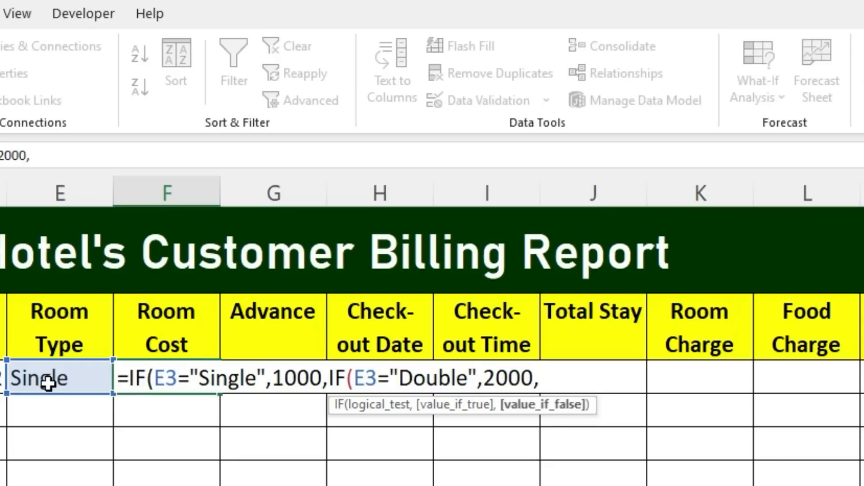
pyautogui.press('Tab')
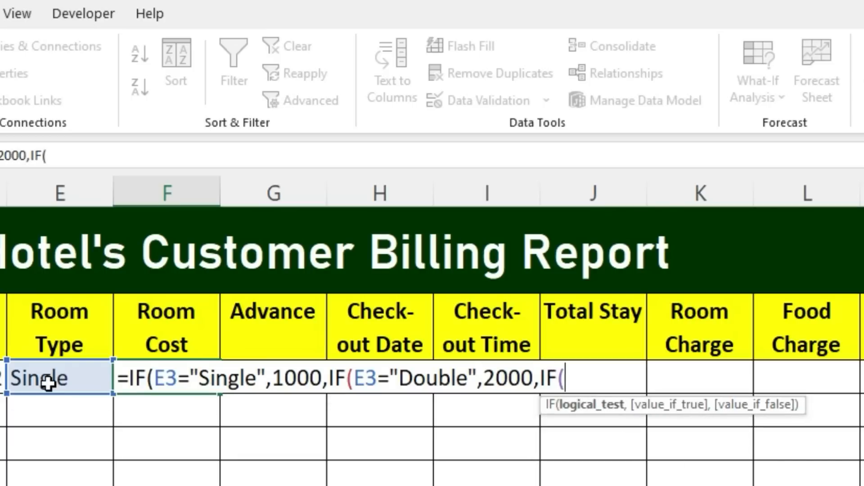
pyautogui.click(48, 382)
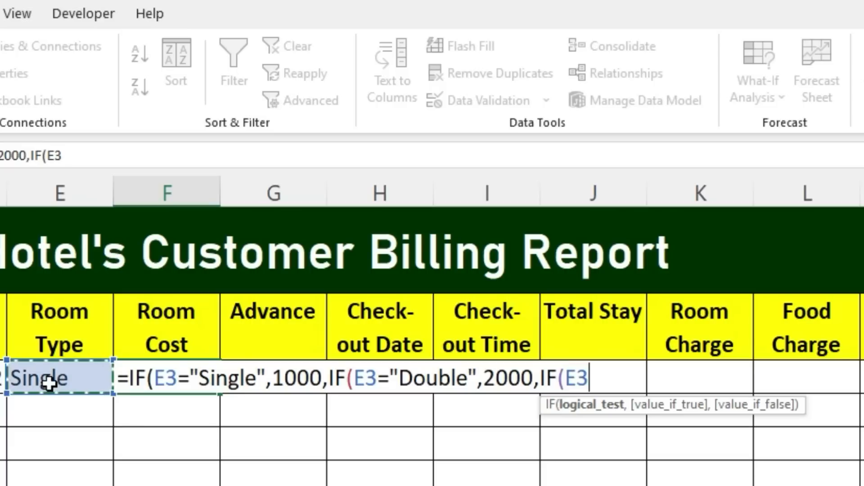
pyautogui.write('="T')
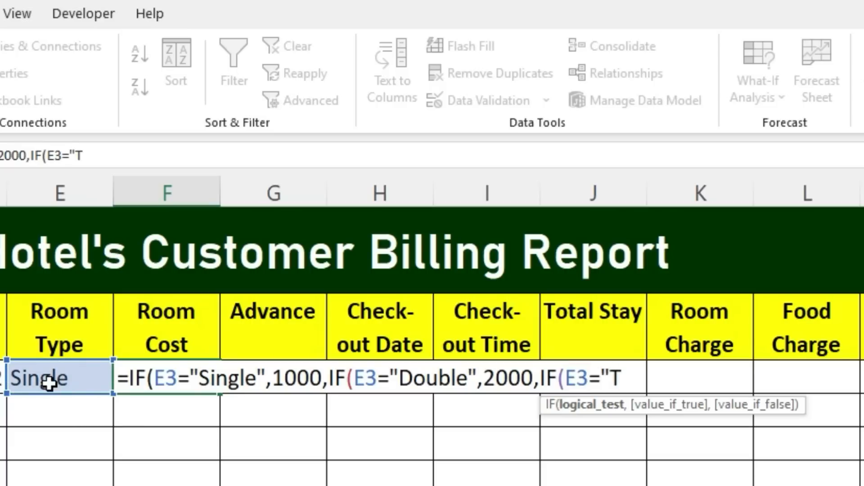
pyautogui.write('riple",')
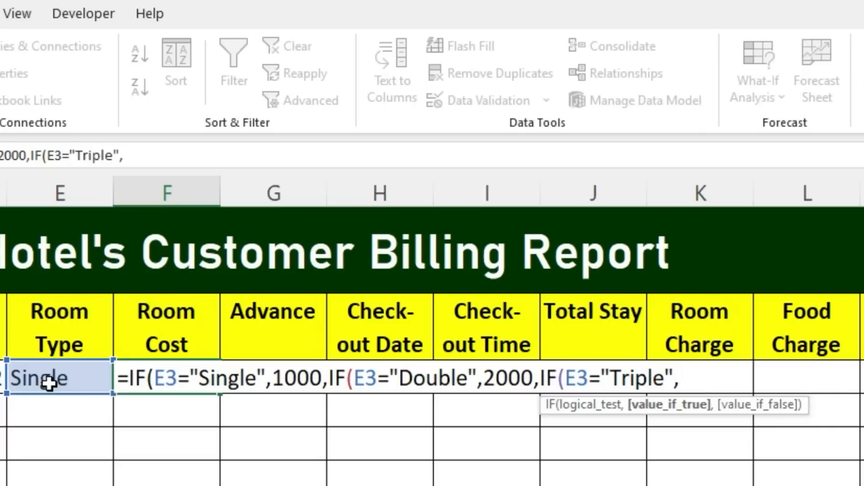
pyautogui.write('2800,')
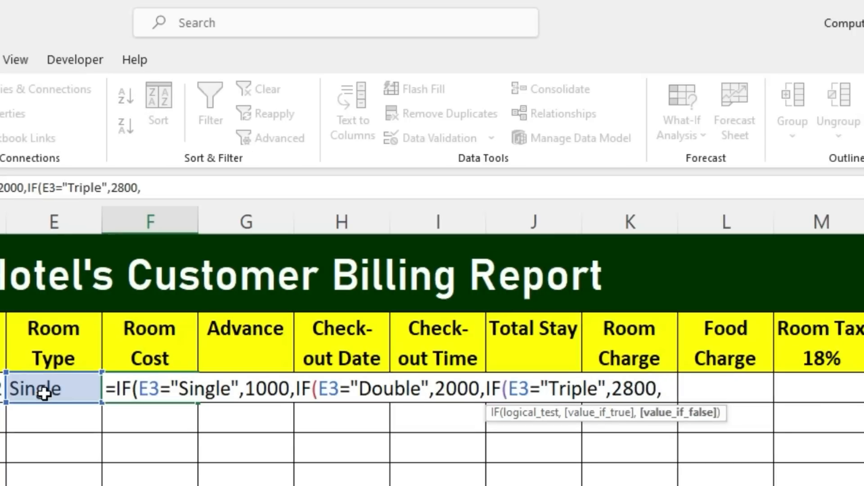
# Nest a fourth IF in the F3 formula testing E3="Delux" and returning 3500, then close all the parentheses and enter the formula
pyautogui.write('if')
pyautogui.press('Tab')
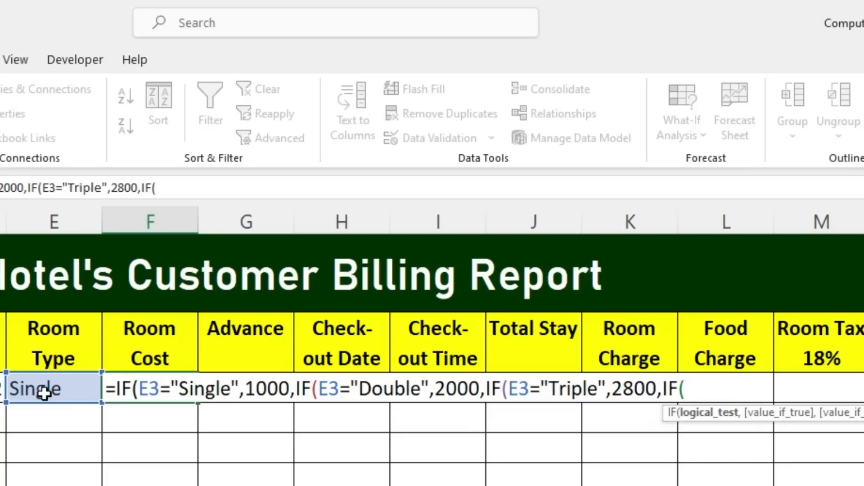
pyautogui.click(49, 388)
pyautogui.write('=')
pyautogui.write('"Delu')
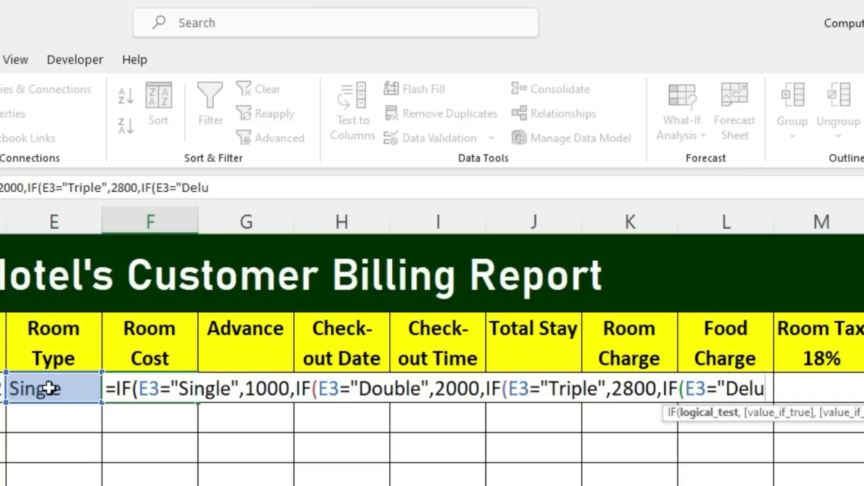
pyautogui.write('x",35')
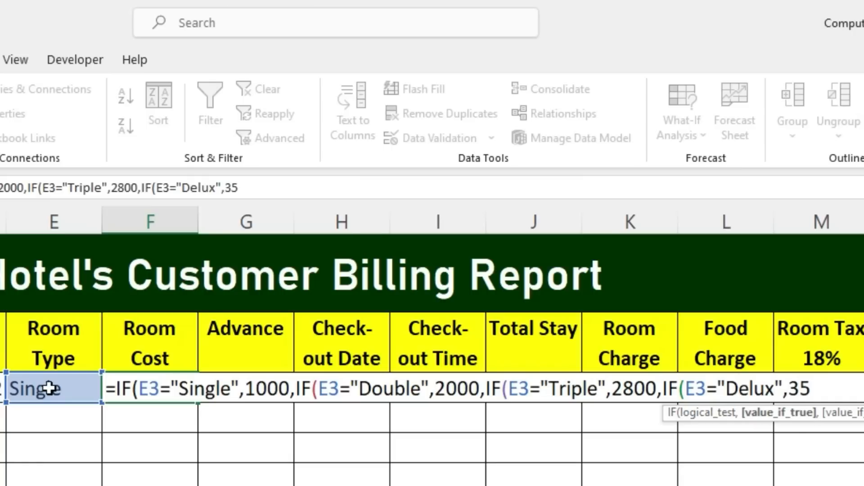
pyautogui.write('00))))')
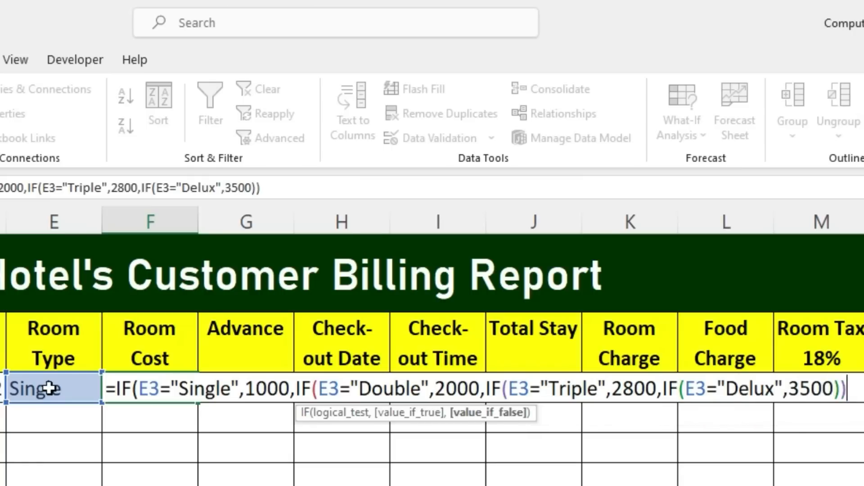
pyautogui.press('Return')
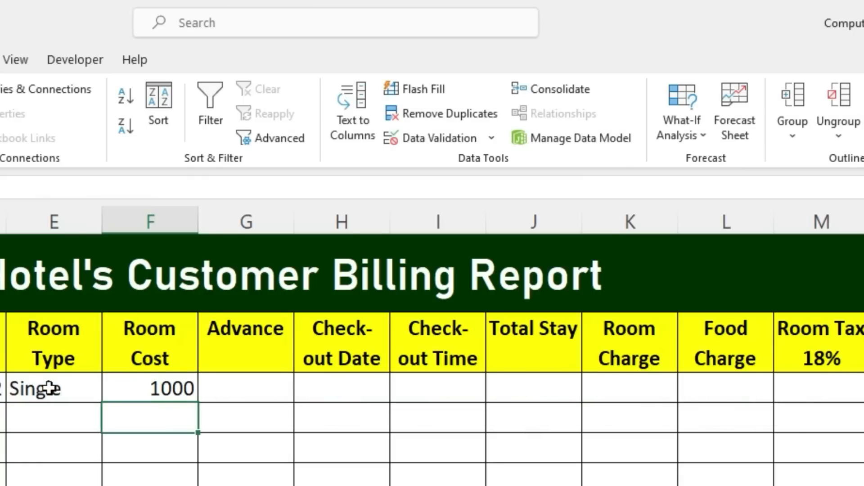
# Test the Room Cost formula by choosing Double, Triple and finally Deluxe as the room type in E3
pyautogui.click(50, 388)
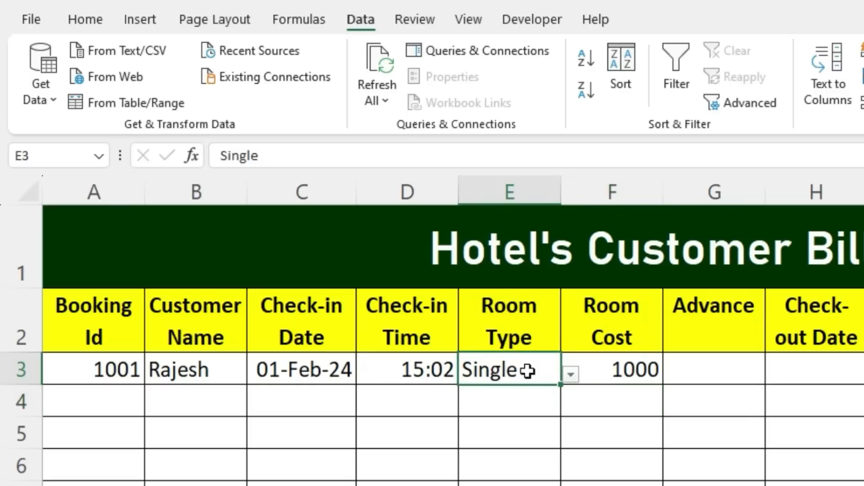
pyautogui.click(571, 373)
pyautogui.click(452, 414)
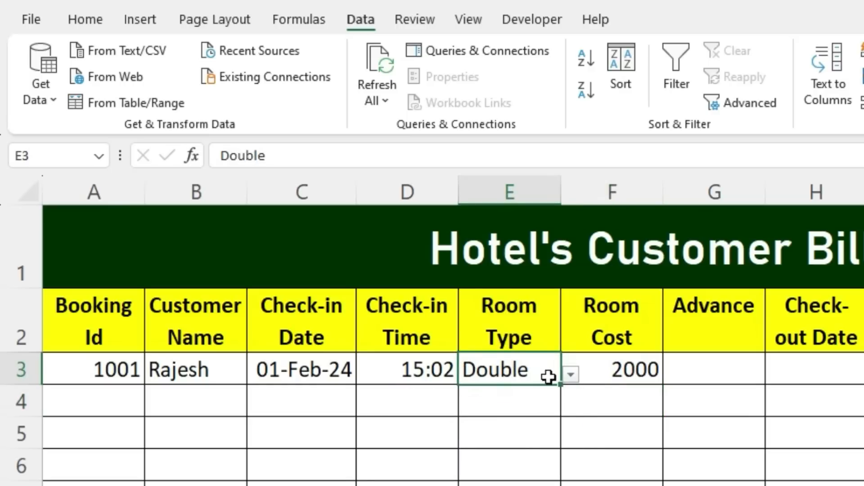
pyautogui.click(570, 375)
pyautogui.click(463, 441)
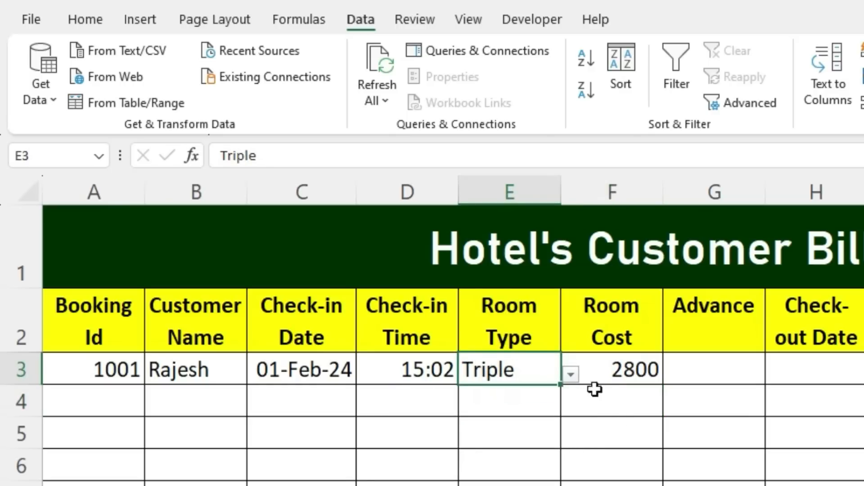
pyautogui.click(572, 379)
pyautogui.click(469, 453)
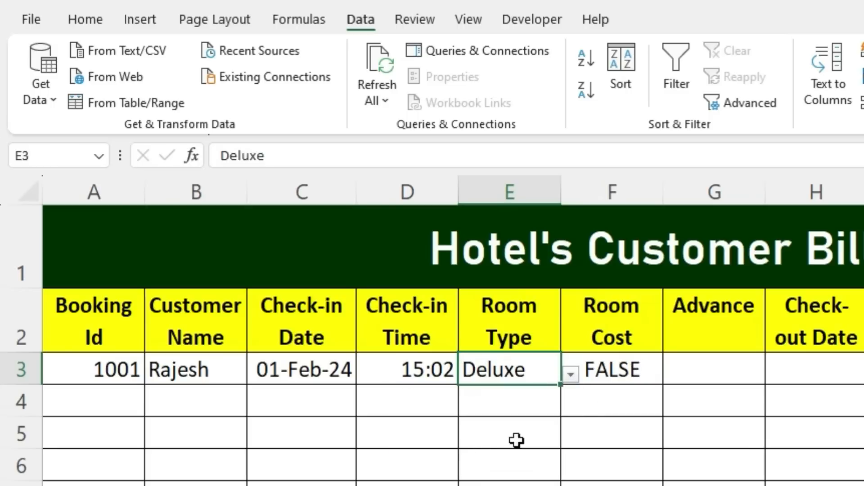
# Correct the last room type test in the F3 formula to read "Deluxe"
pyautogui.click(627, 369)
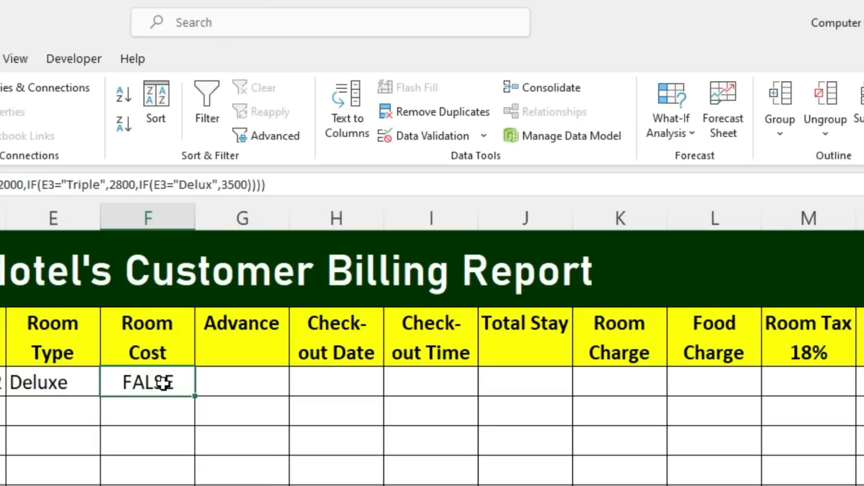
pyautogui.doubleClick(163, 382)
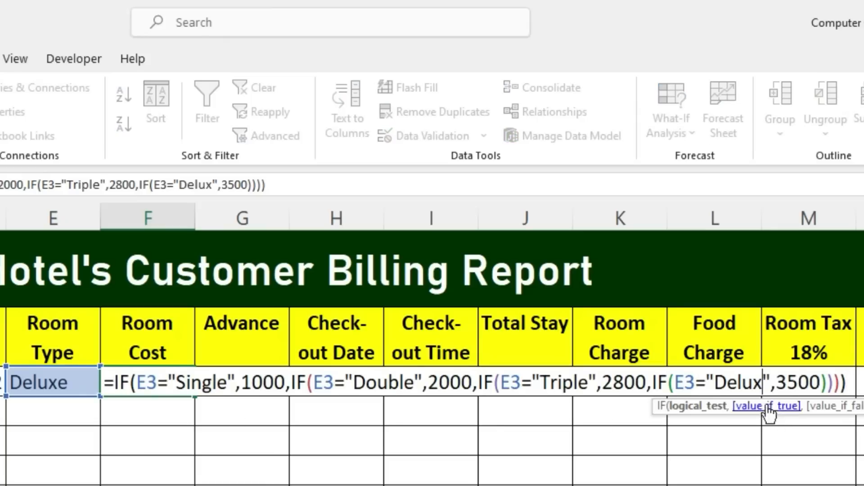
pyautogui.write('e')
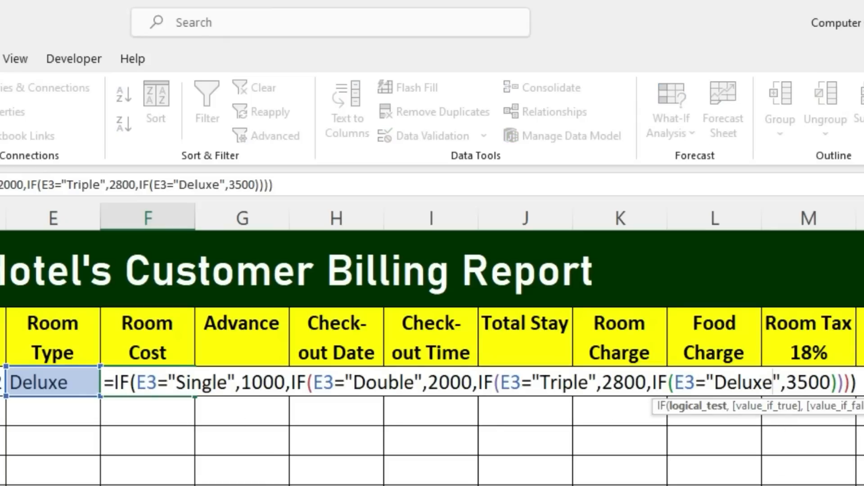
pyautogui.press('Return')
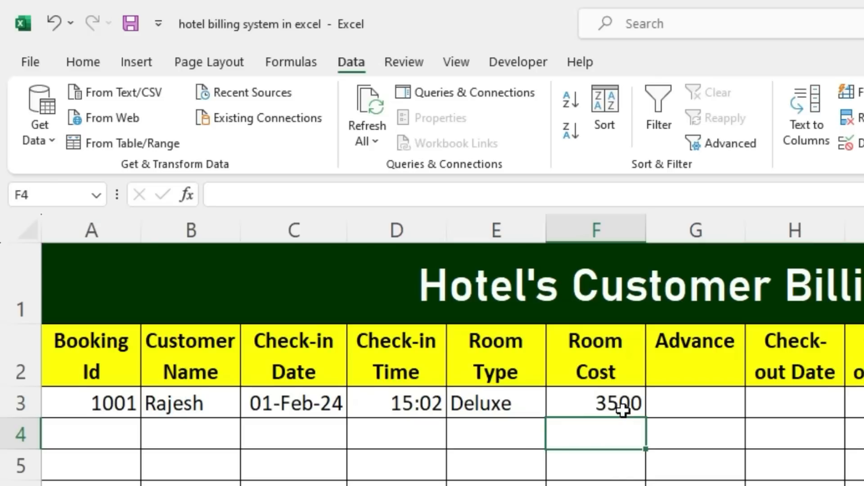
# Enter an advance payment of 1500 in G3 for the first booking
pyautogui.click(670, 401)
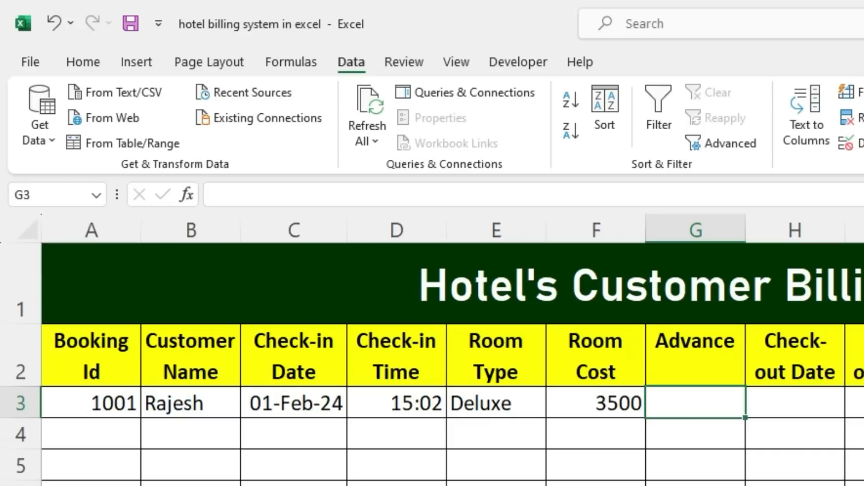
pyautogui.write('1500')
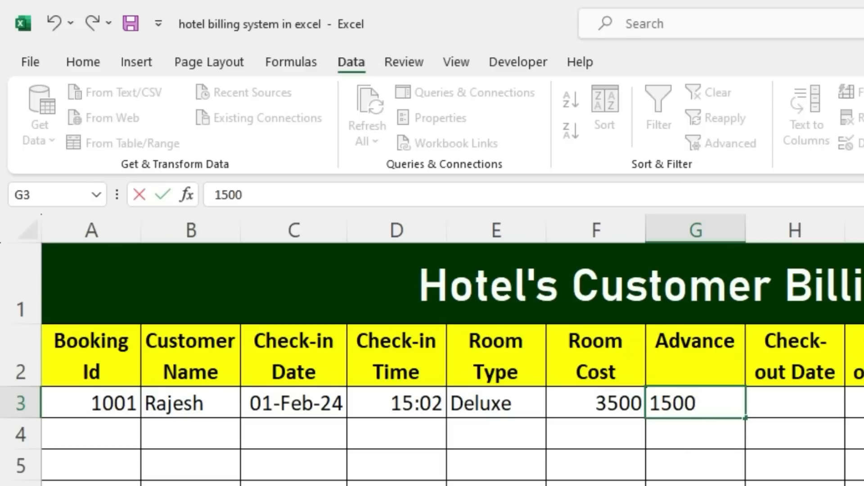
pyautogui.press('Return')
# Centre the cells from Booking Id to Advance, from row 3 downward, and fill them with the lightest green theme colour
pyautogui.moveTo(96, 405)
pyautogui.mouseDown()
pyautogui.moveTo(681, 468)
pyautogui.moveTo(702, 485)
pyautogui.mouseUp()
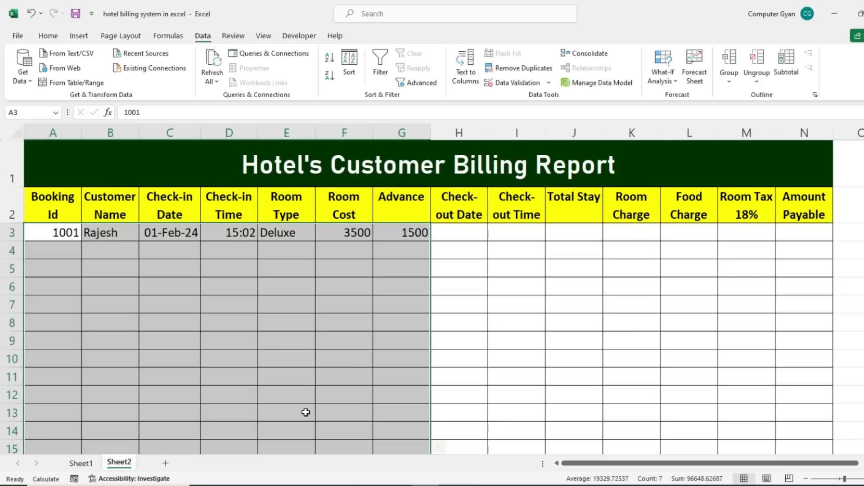
pyautogui.click(47, 36)
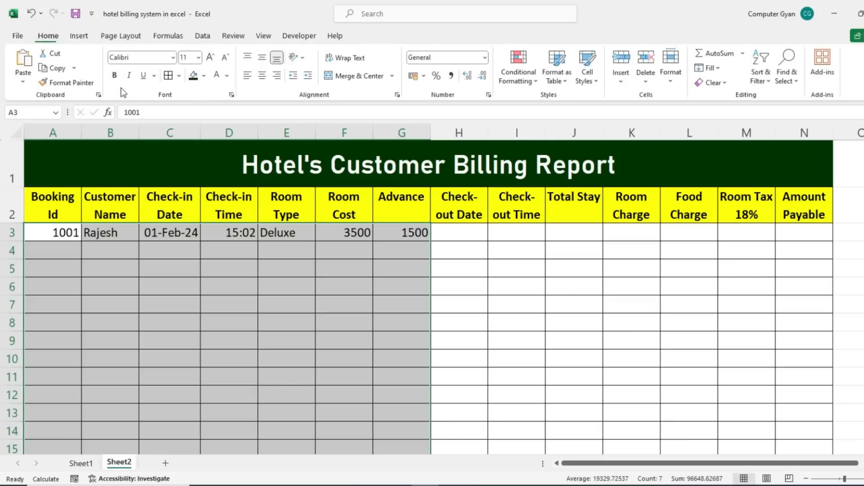
pyautogui.click(246, 77)
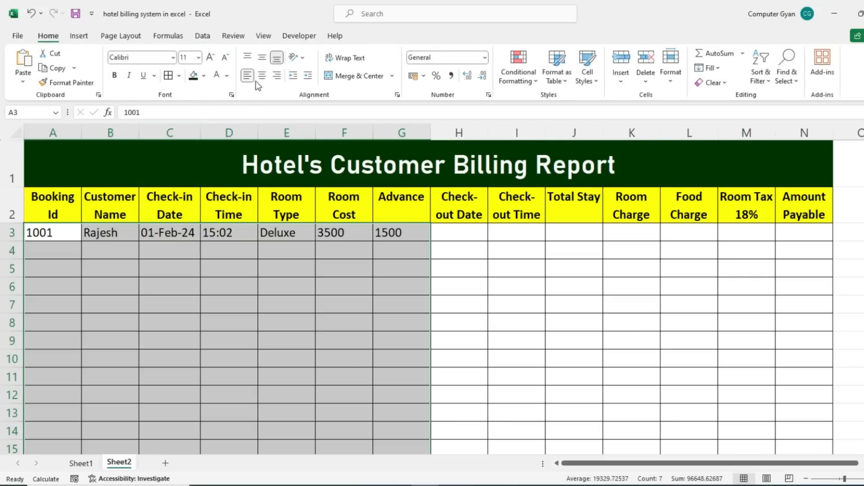
pyautogui.click(261, 76)
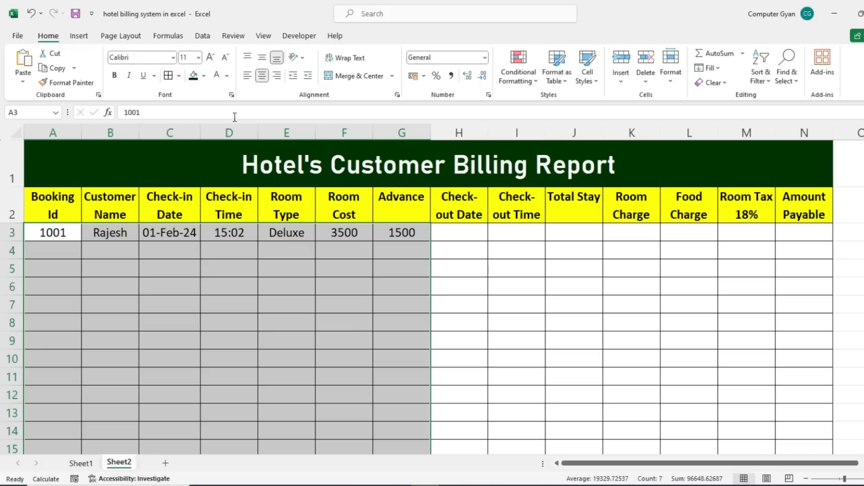
pyautogui.click(205, 76)
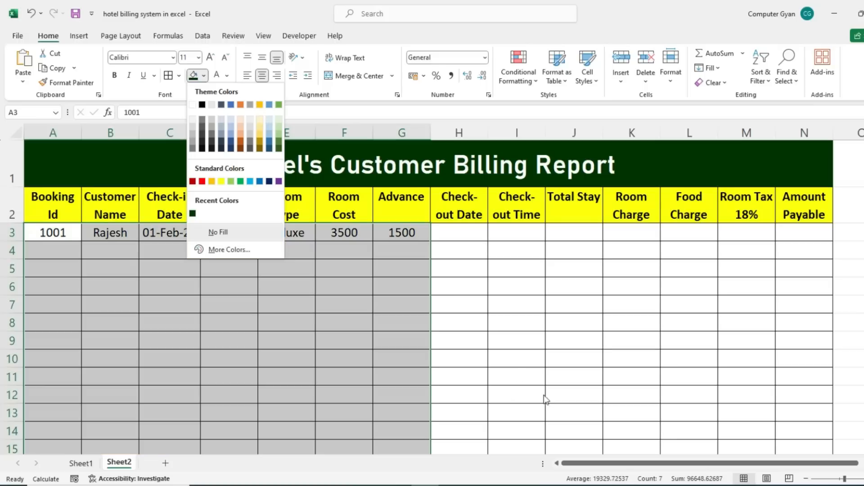
pyautogui.click(278, 121)
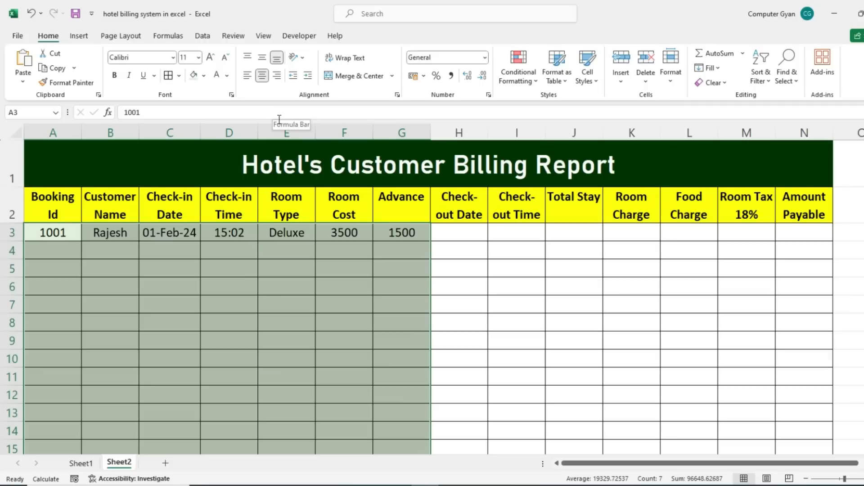
# Enter the check-out date 3-2-2024 in H3
pyautogui.moveTo(463, 231); pyautogui.dragTo(791, 436)
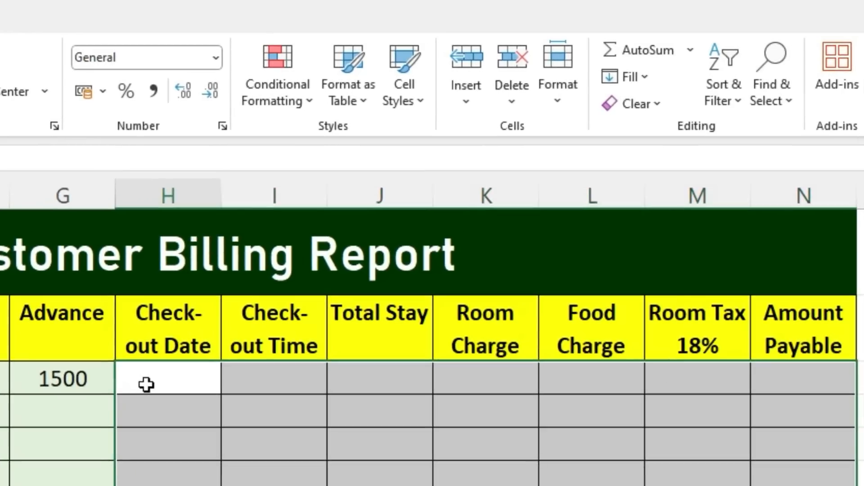
pyautogui.click(200, 358)
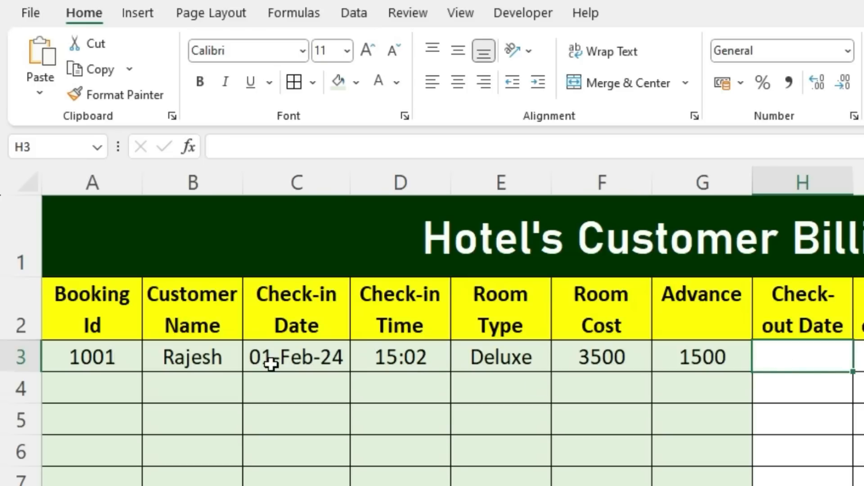
pyautogui.write('3-4')
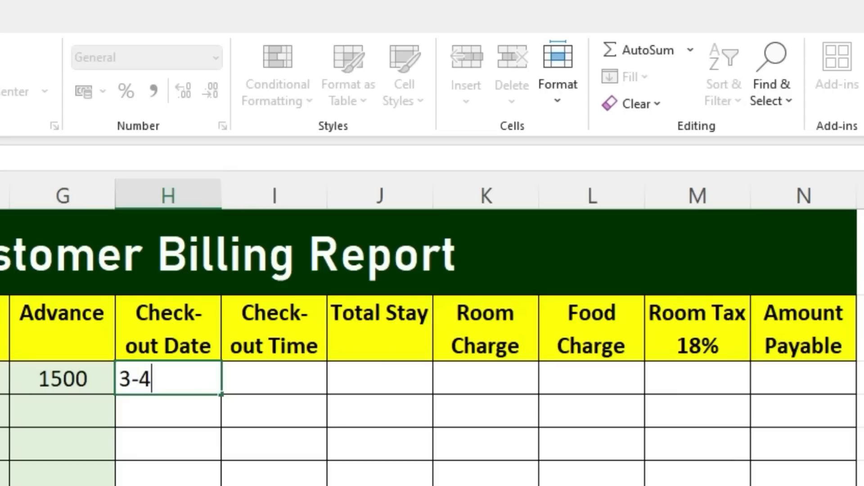
pyautogui.press('BackSpace')
pyautogui.write('2-2024')
pyautogui.press('Return')
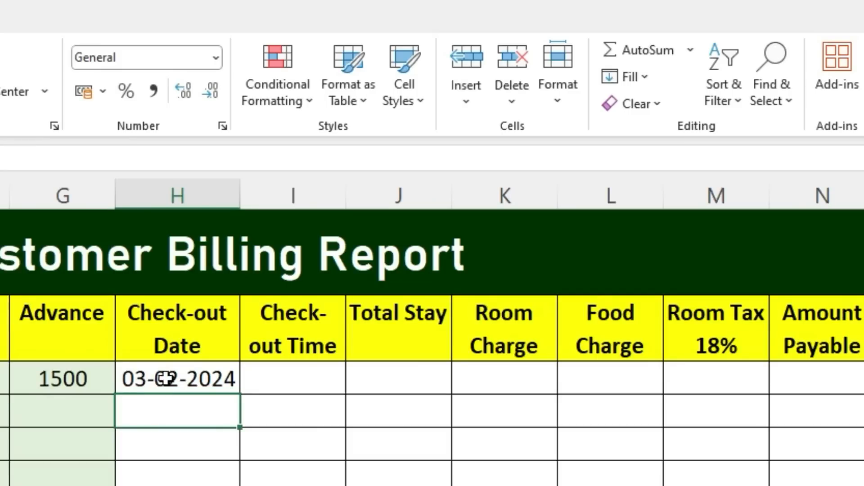
# Apply a custom date format in the style 03-Feb-24 to the Check-out Date cells from H3 downward and autofit column H
pyautogui.moveTo(159, 379); pyautogui.dragTo(175, 484)
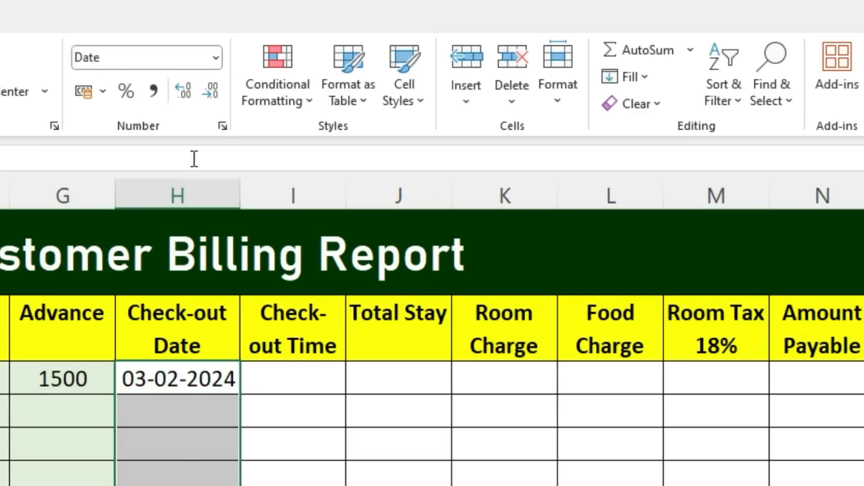
pyautogui.click(221, 130)
pyautogui.click(64, 364)
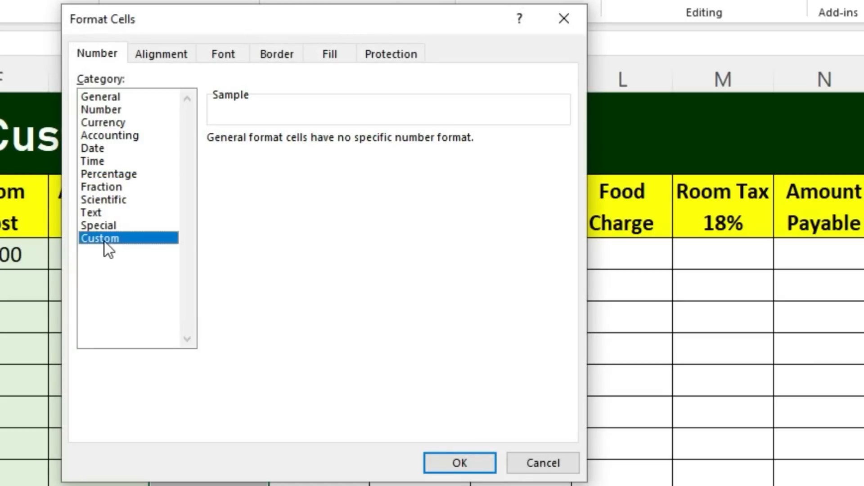
pyautogui.moveTo(563, 203); pyautogui.dragTo(567, 240)
pyautogui.click(258, 254)
pyautogui.click(472, 460)
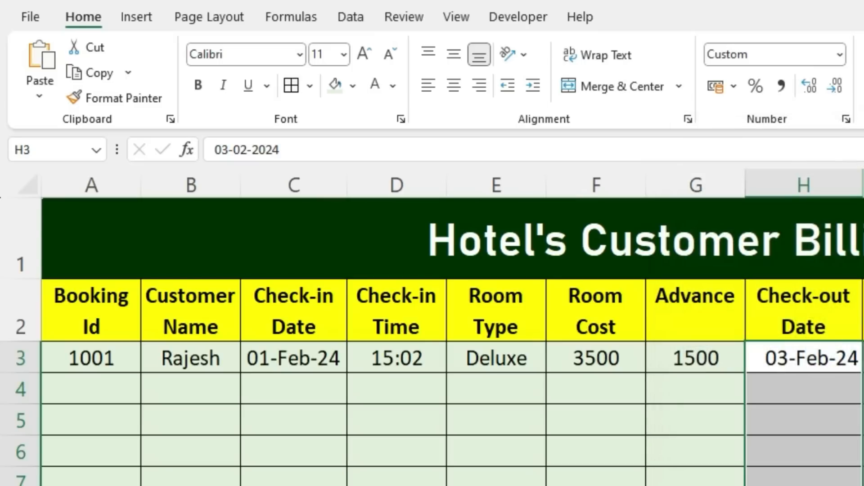
pyautogui.doubleClick(862, 184)
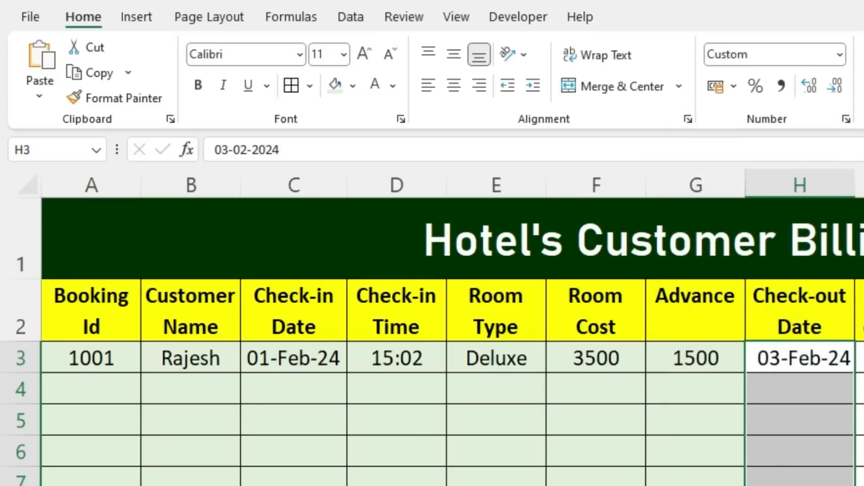
# Enter the check-out time formula =IF(H3<>"",IF(I3="",NOW(),I3),"") in I3
pyautogui.press('Right')
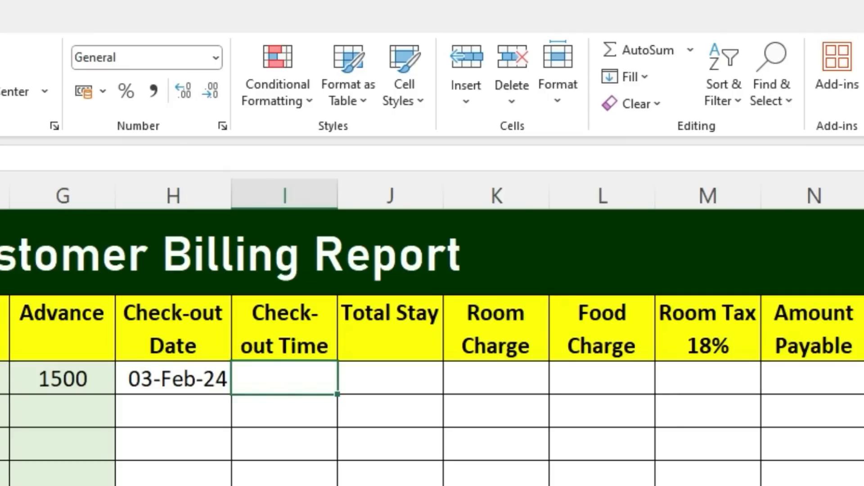
pyautogui.write('=if')
pyautogui.press('Tab')
pyautogui.click(192, 380)
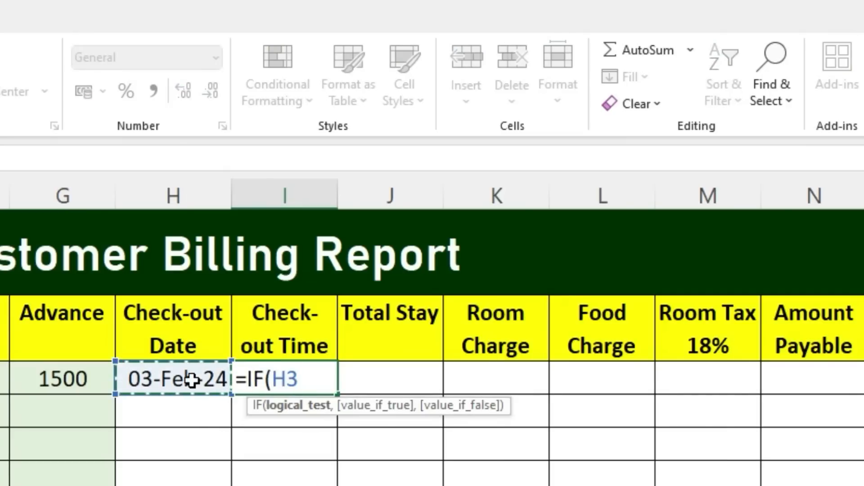
pyautogui.write('<>""')
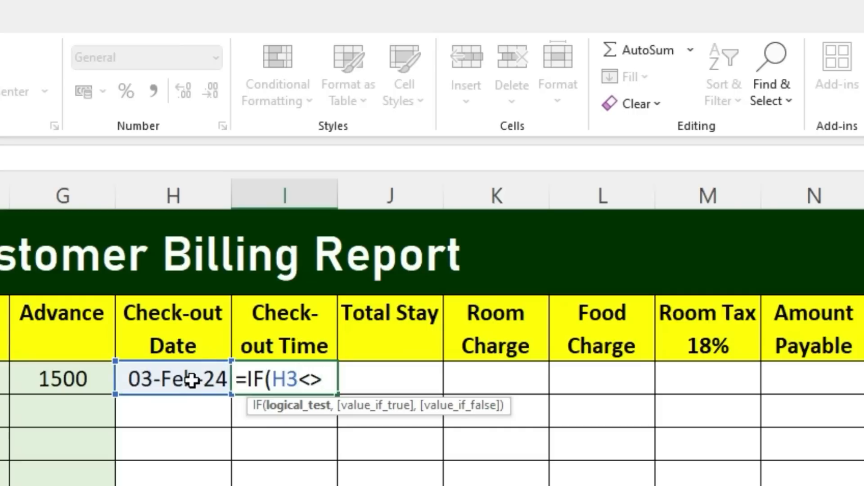
pyautogui.write(',')
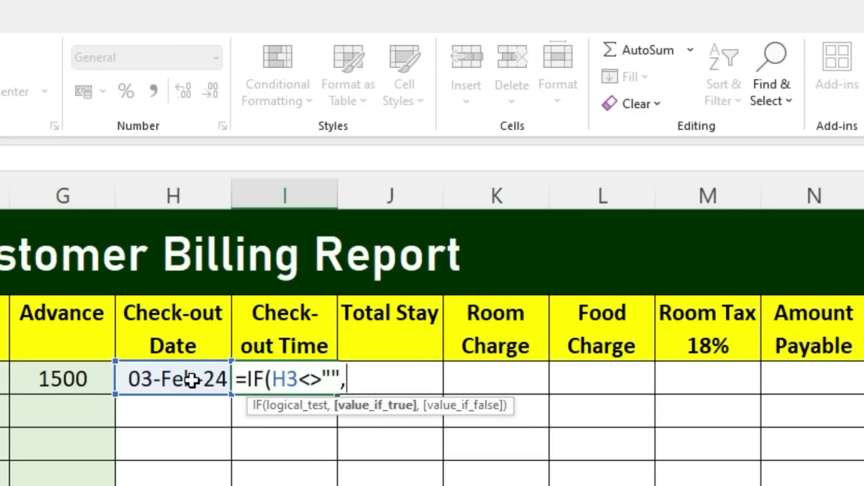
pyautogui.write('if')
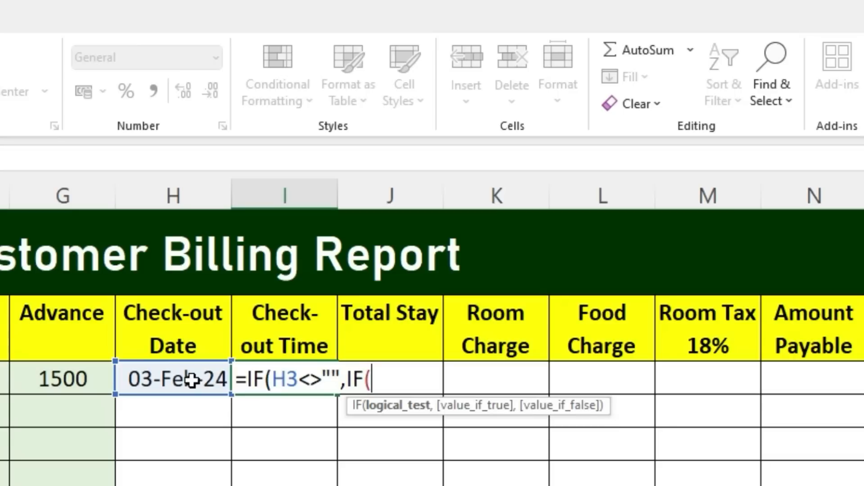
pyautogui.write('I3="",n')
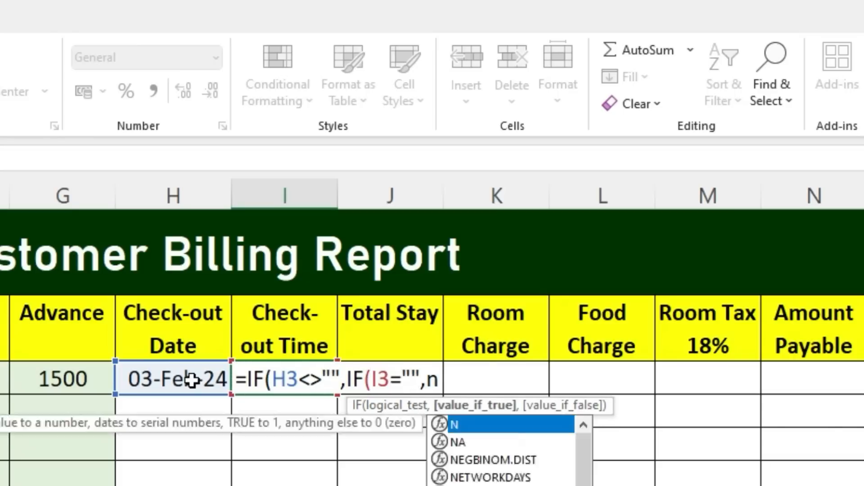
pyautogui.write('ow(),')
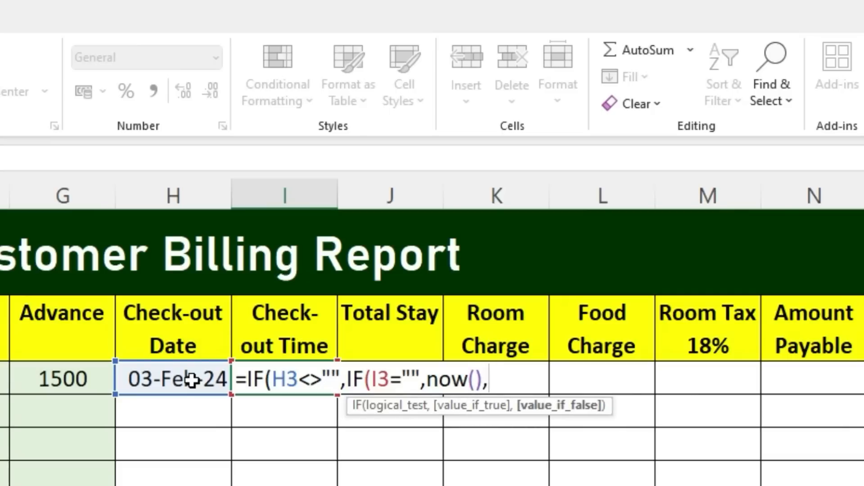
pyautogui.press('Down')
pyautogui.press('Up')
pyautogui.write('),""')
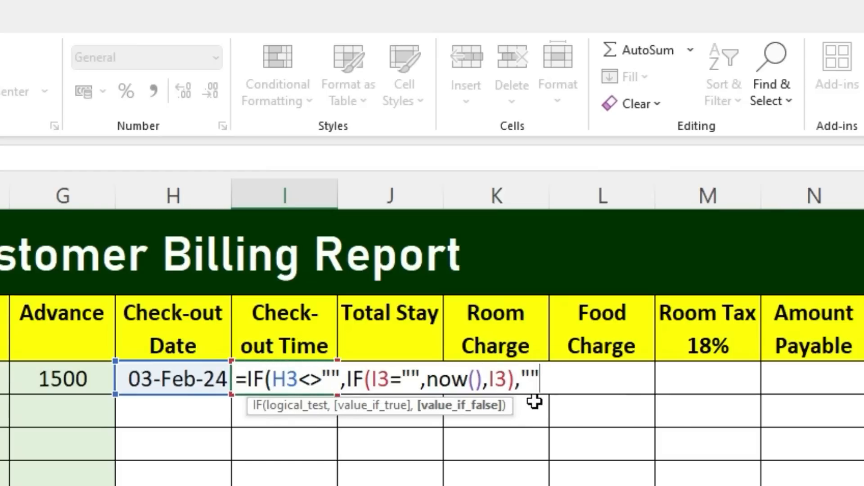
pyautogui.write(')')
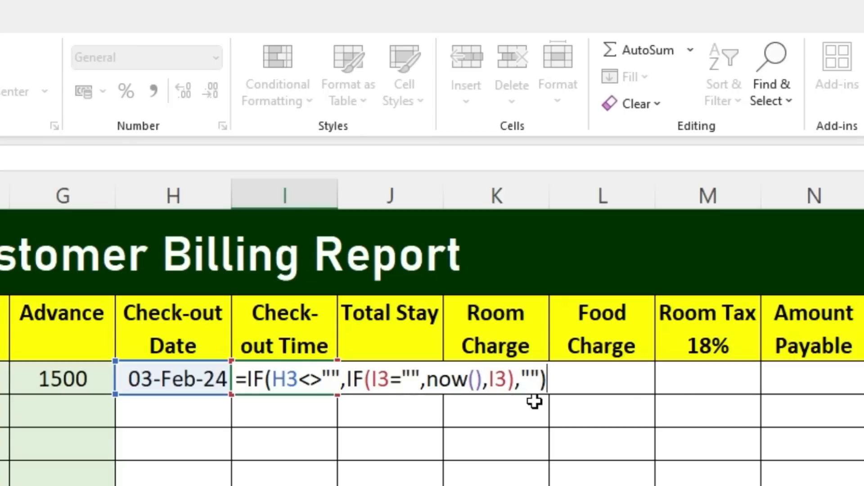
pyautogui.press('Return')
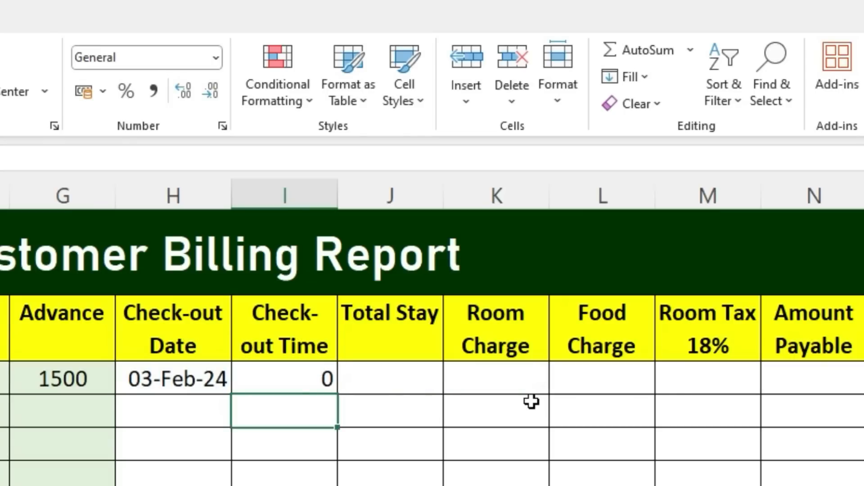
# Clear the check-out date in H3 and enter 4-2-2024 instead
pyautogui.click(184, 379)
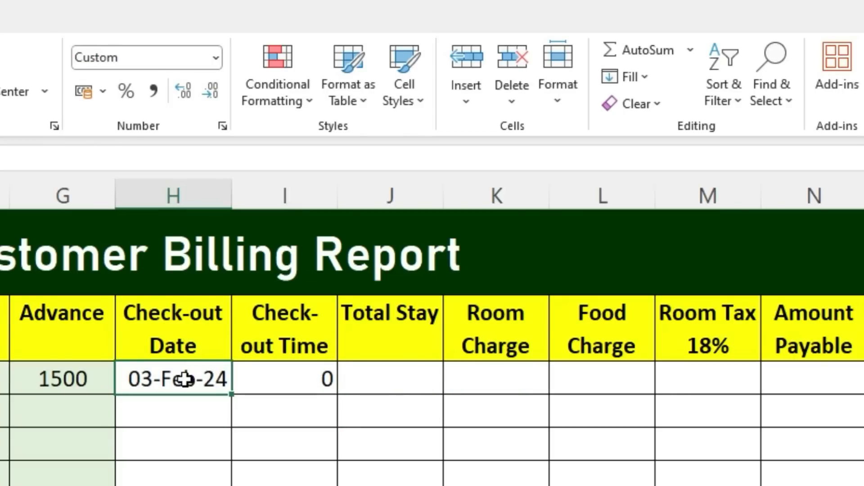
pyautogui.press('Delete')
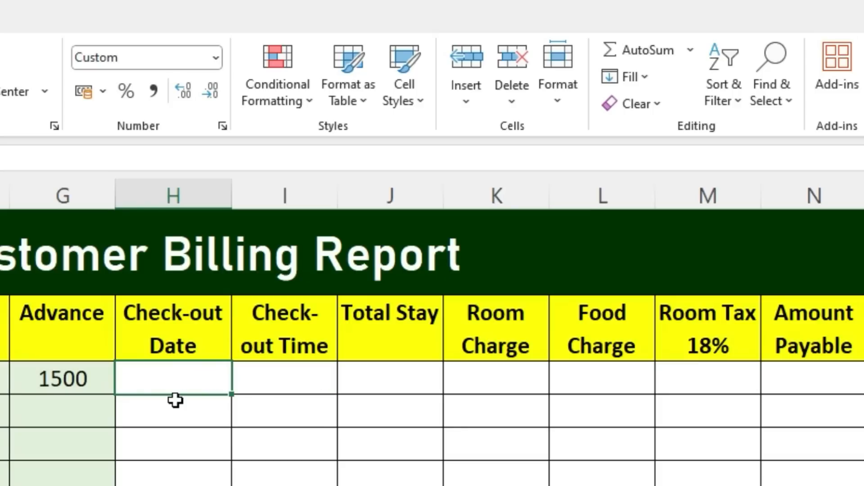
pyautogui.write('4-2-')
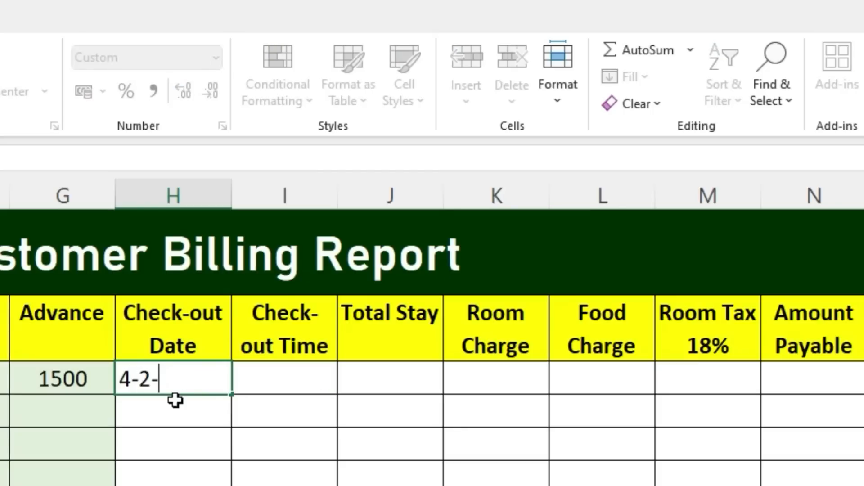
pyautogui.write('2024')
pyautogui.press('Return')
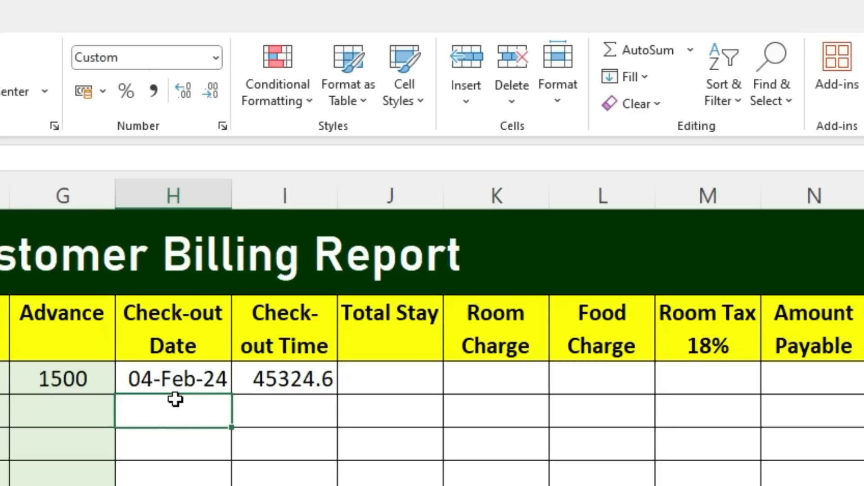
# Format the Check-out Time cells from I3 downward with the 13:30 time format
pyautogui.click(301, 379)
pyautogui.moveTo(301, 380); pyautogui.dragTo(301, 485)
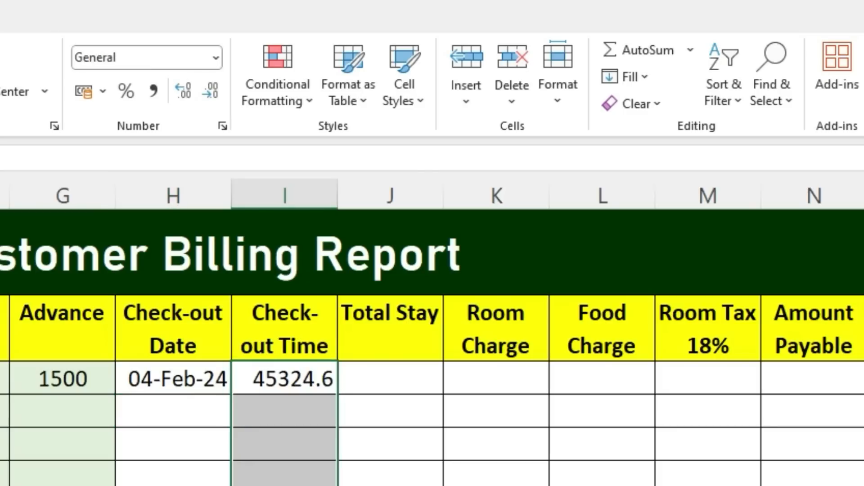
pyautogui.click(223, 126)
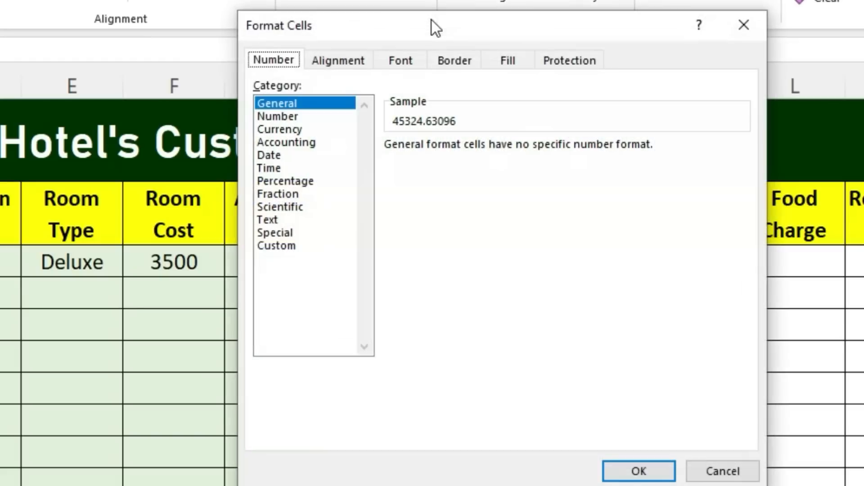
pyautogui.click(270, 169)
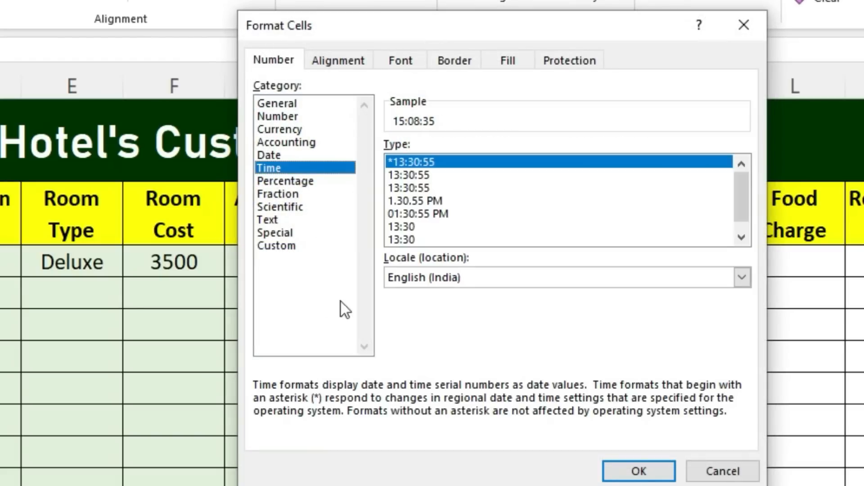
pyautogui.click(423, 238)
pyautogui.click(638, 471)
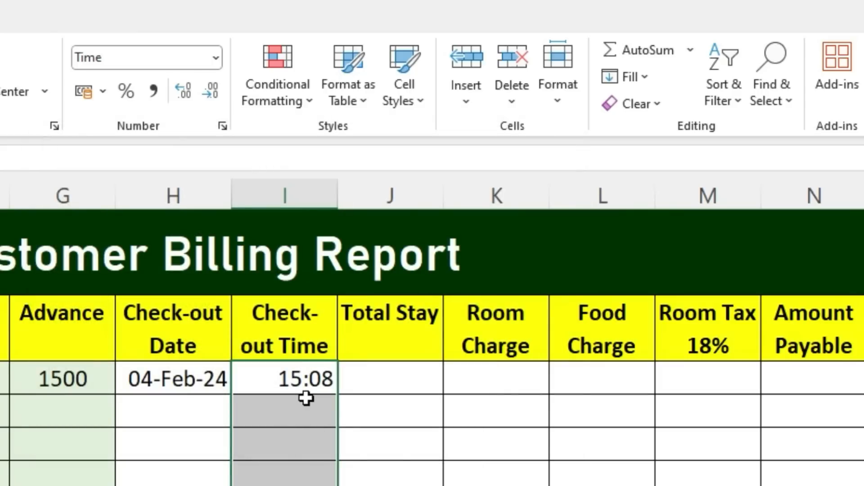
# Calculate the first booking's total stay in J3 by subtracting the check-in date from the check-out date with =H3-C3
pyautogui.press('Right')
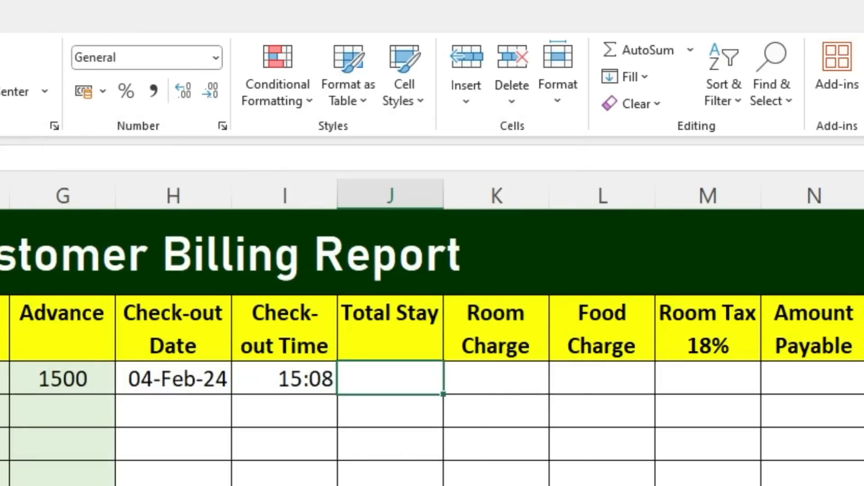
pyautogui.press('F2')
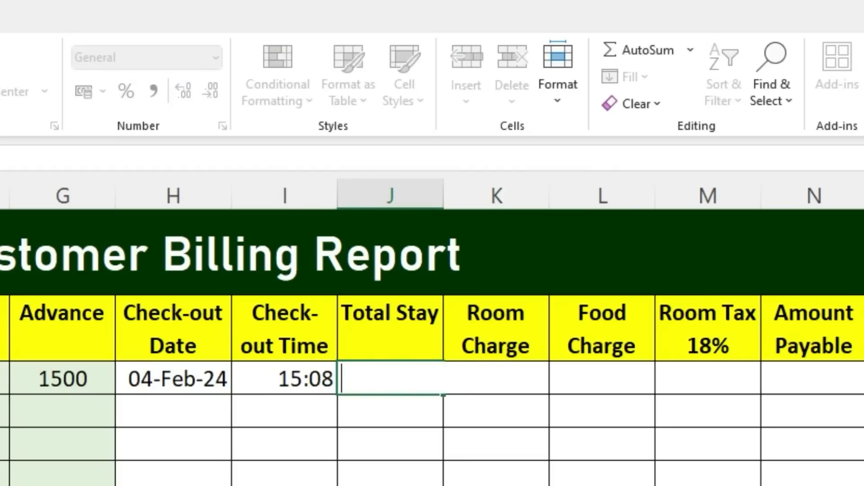
pyautogui.press('Escape')
pyautogui.click(265, 327)
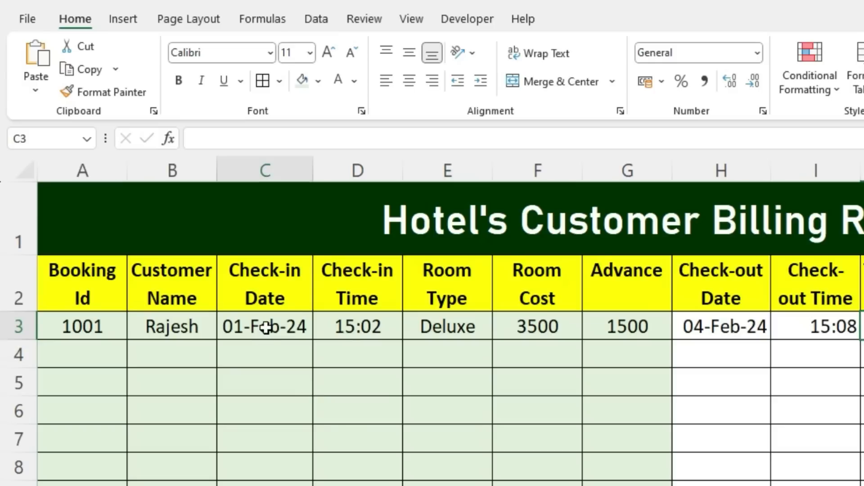
pyautogui.click(716, 327)
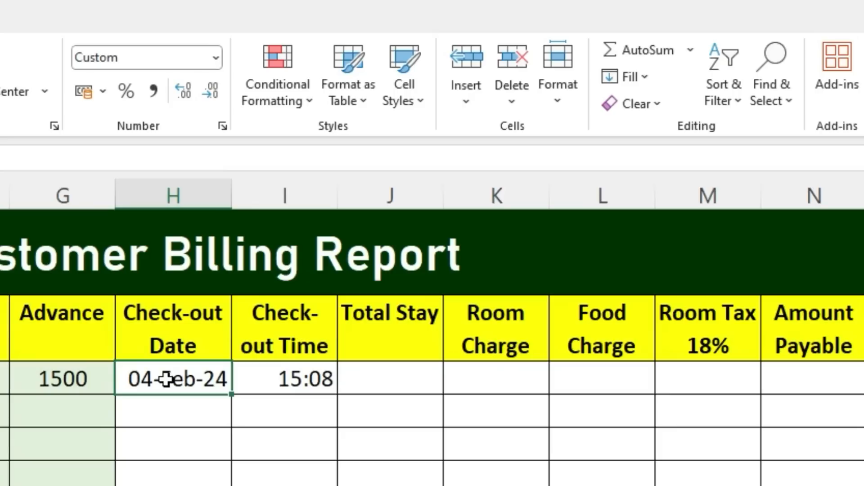
pyautogui.click(367, 388)
pyautogui.write('=')
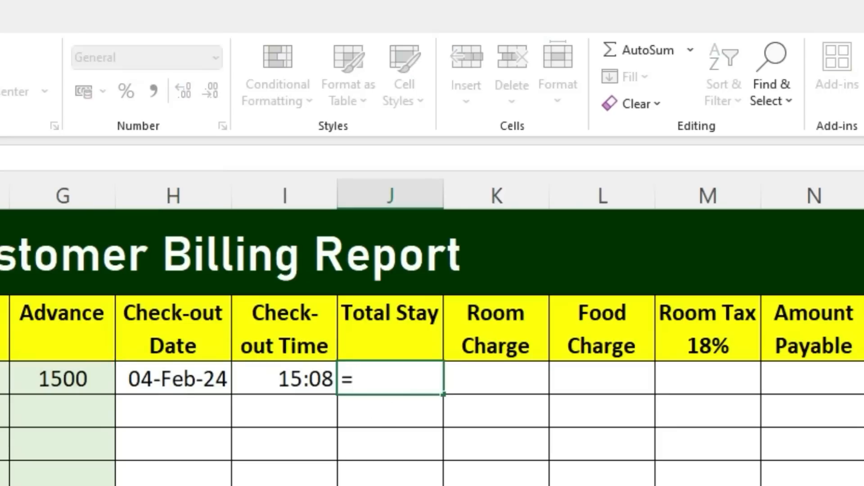
pyautogui.click(184, 386)
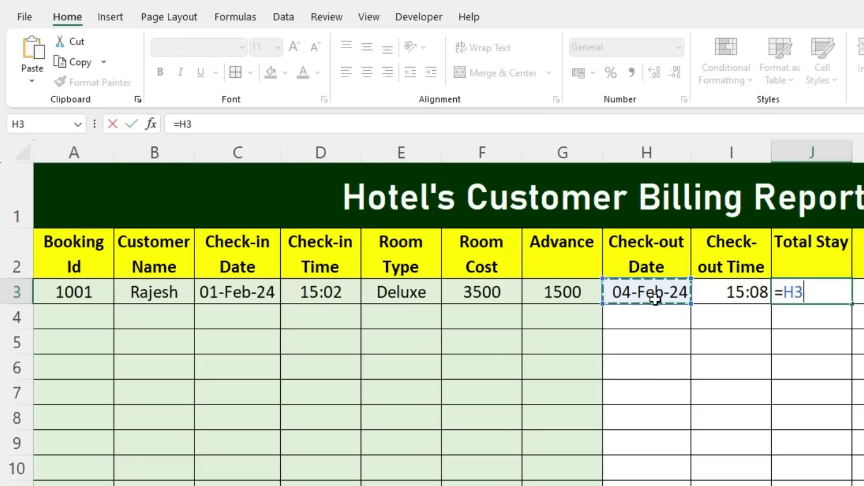
pyautogui.write('-')
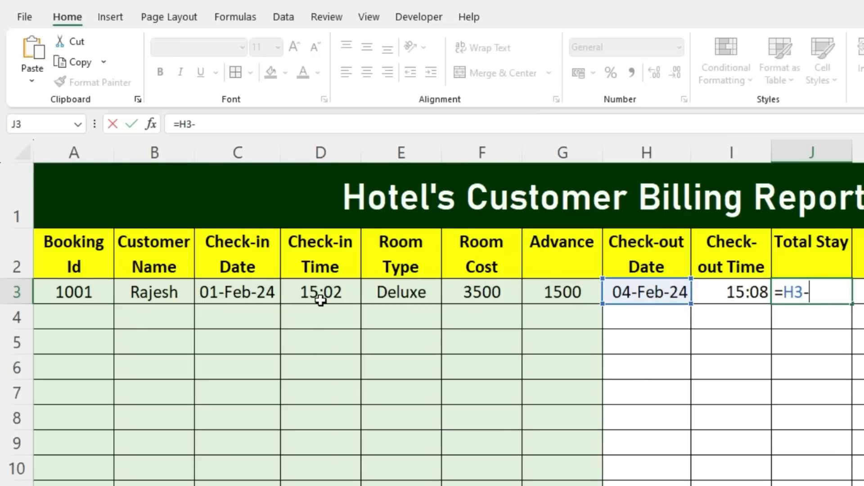
pyautogui.click(268, 293)
pyautogui.press('Return')
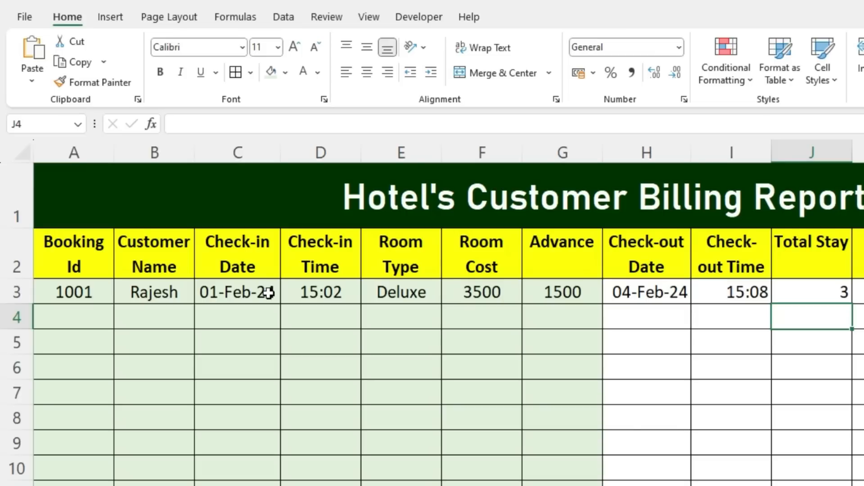
pyautogui.click(703, 295)
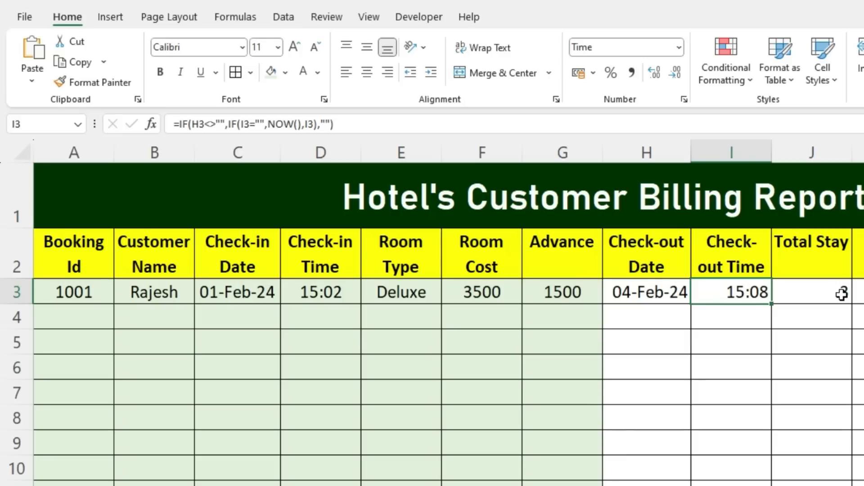
pyautogui.click(824, 352)
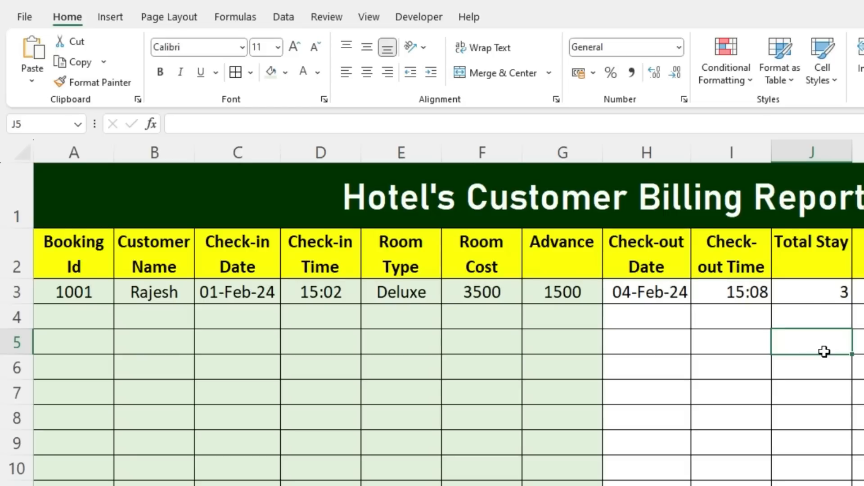
pyautogui.click(841, 292)
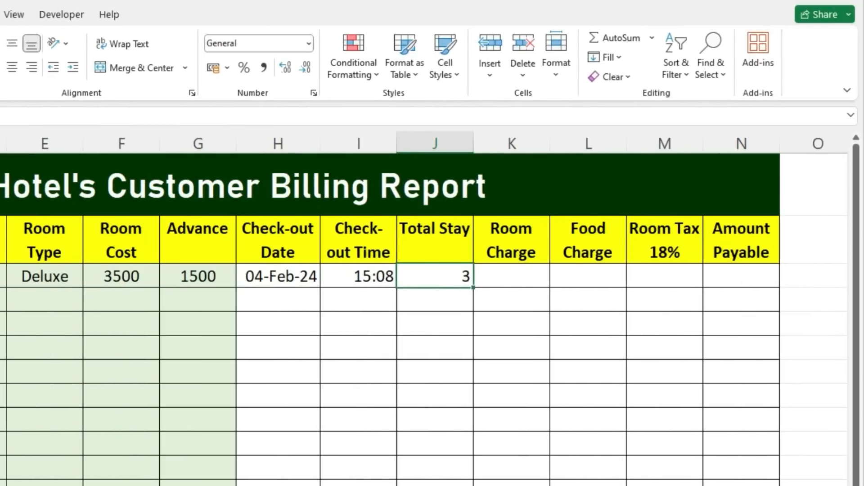
# Enter the reference time 11:00 in the empty cell P9, outside the billing table
pyautogui.hscroll(1, 765, 428)
pyautogui.click(763, 427)
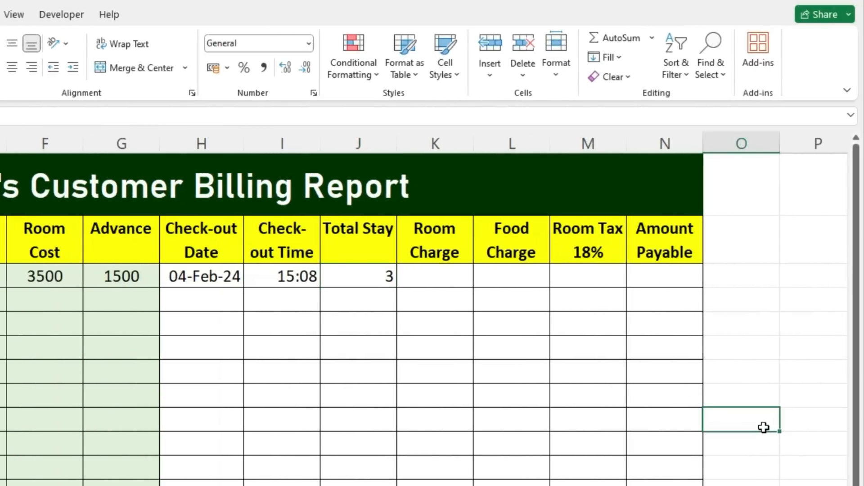
pyautogui.write('11')
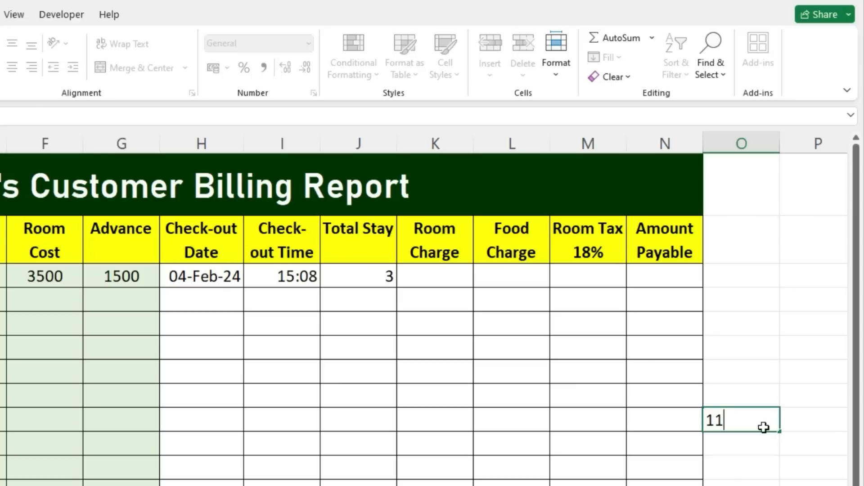
pyautogui.press('Escape')
pyautogui.click(791, 418)
pyautogui.hscroll(1, 791, 418)
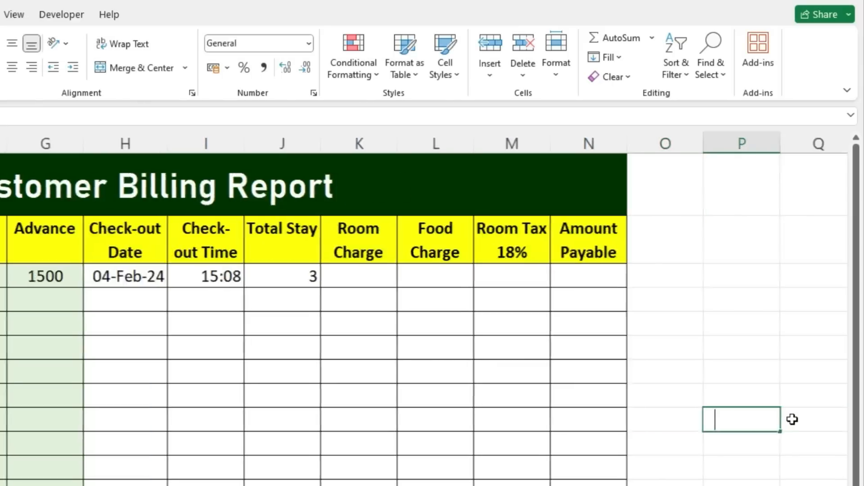
pyautogui.write('11:00')
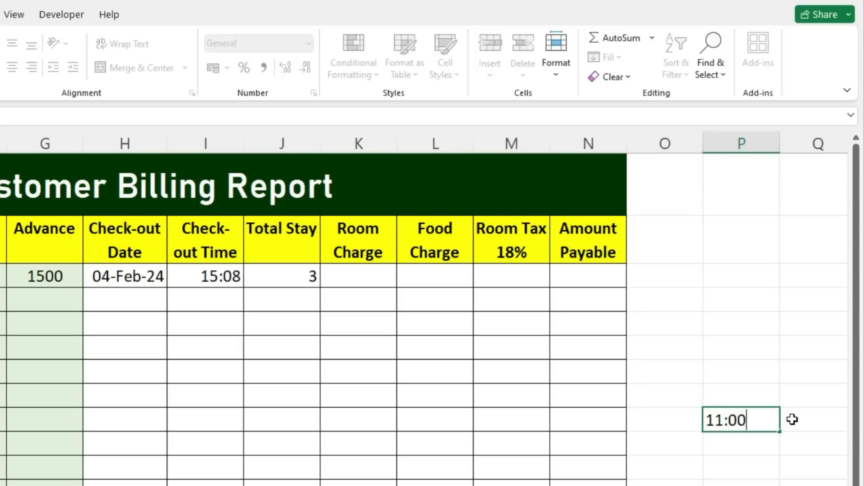
pyautogui.click(301, 301)
# Replace the Total Stay formula in J3 with =IF(I3>P9,1,0) to count an extra day for check-outs past the reference time
pyautogui.click(300, 281)
pyautogui.write('=of')
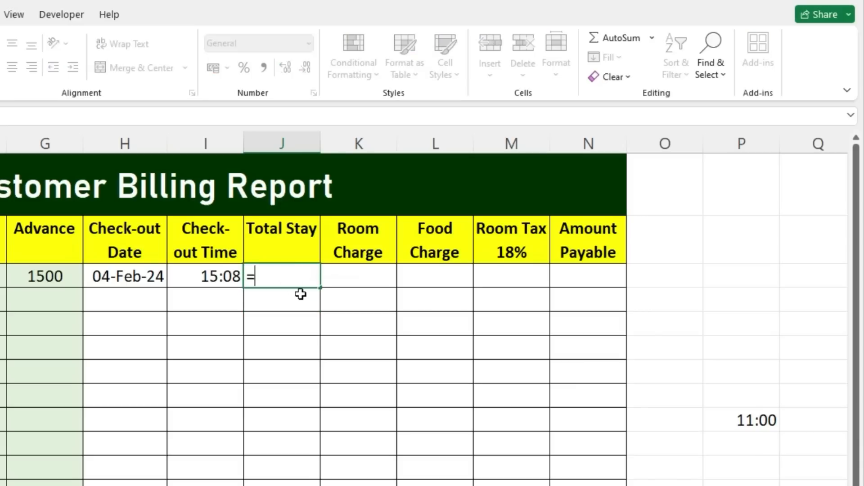
pyautogui.press('BackSpace')
pyautogui.press('BackSpace')
pyautogui.write('if')
pyautogui.press('Tab')
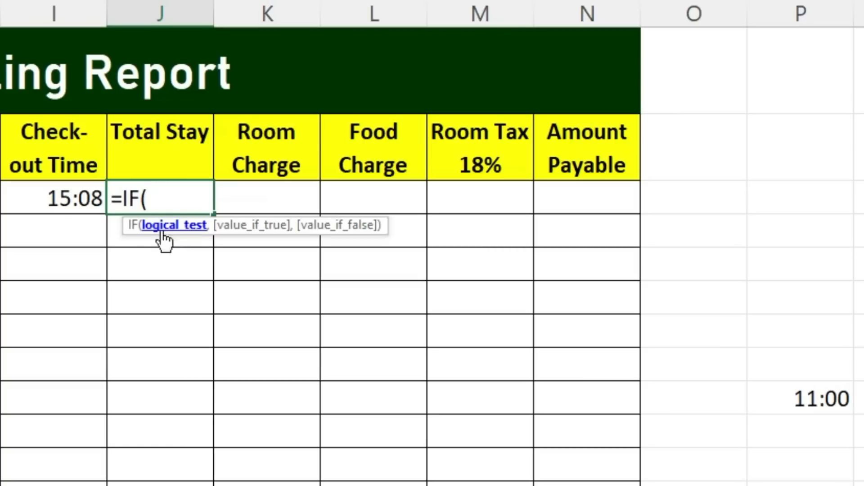
pyautogui.click(60, 201)
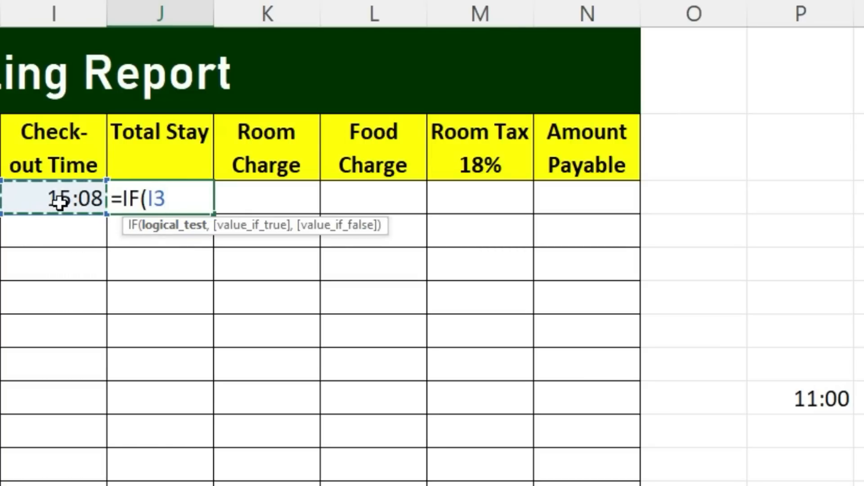
pyautogui.write('>')
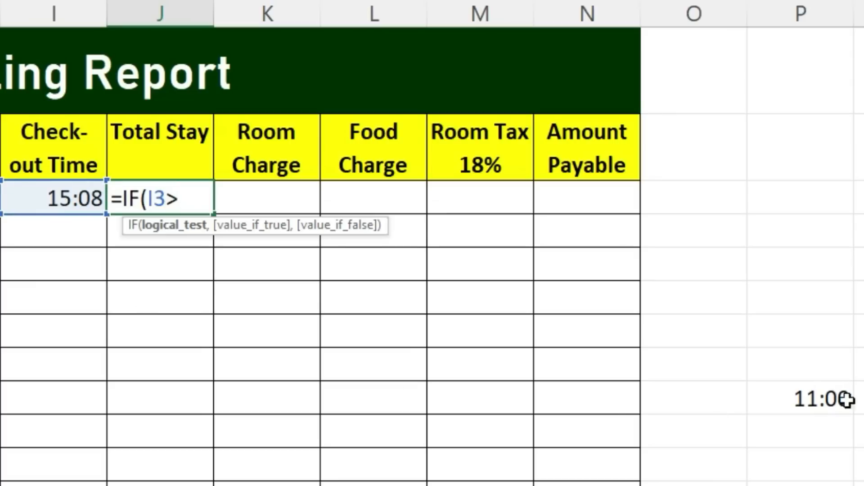
pyautogui.click(833, 400)
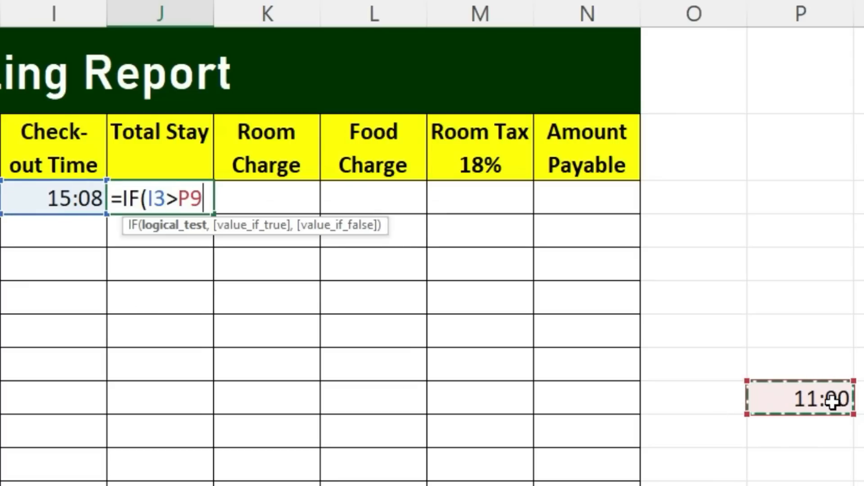
pyautogui.write(',1')
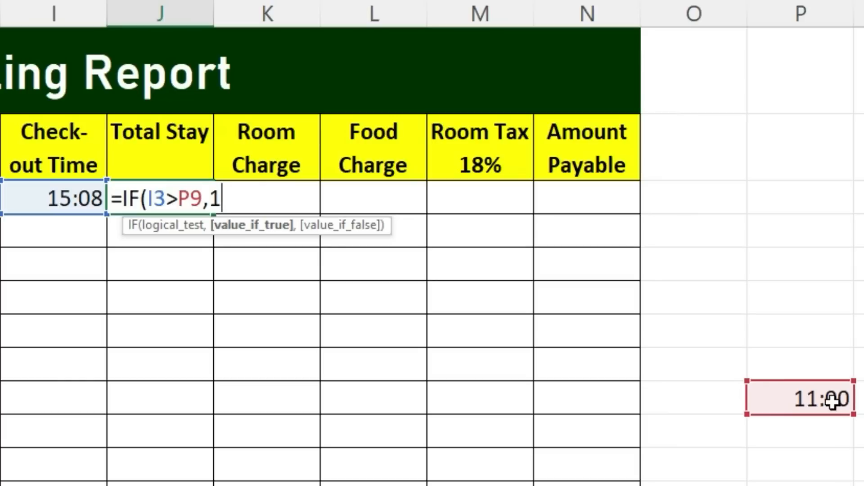
pyautogui.write(',0)')
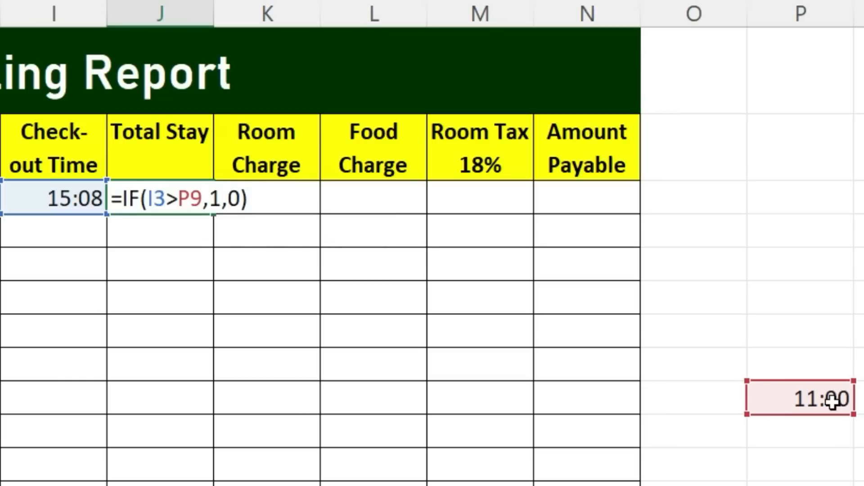
pyautogui.press('Return')
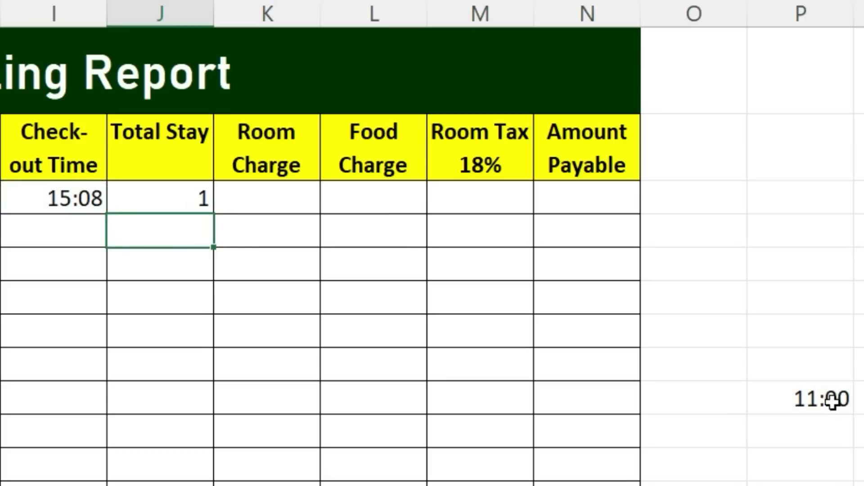
# Extend the Total Stay formula in J3 with +H3-C3 to add the days between check-in and check-out
pyautogui.press('Up')
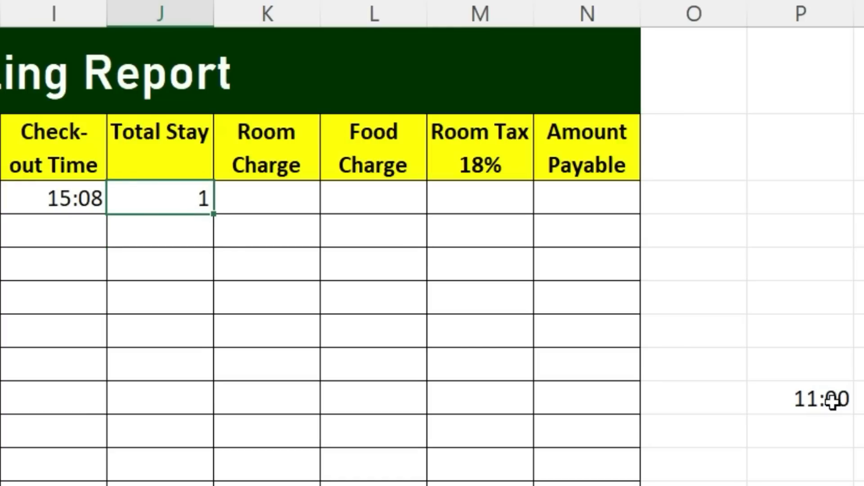
pyautogui.press('F2')
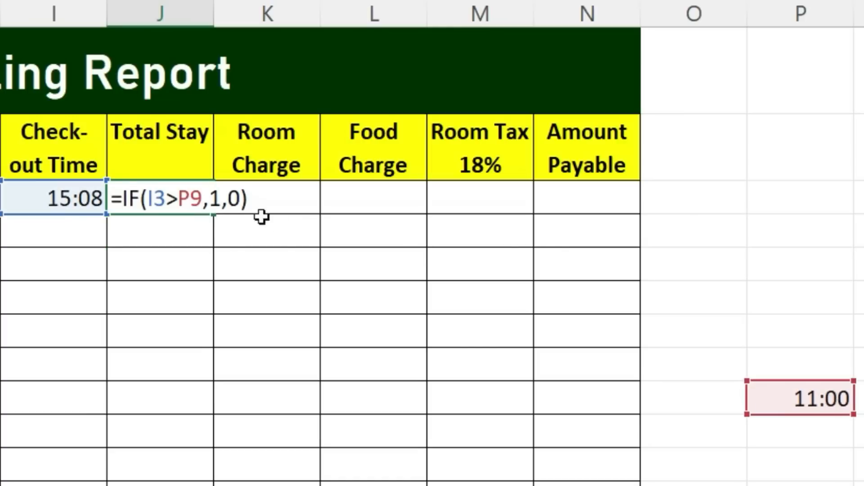
pyautogui.write('+')
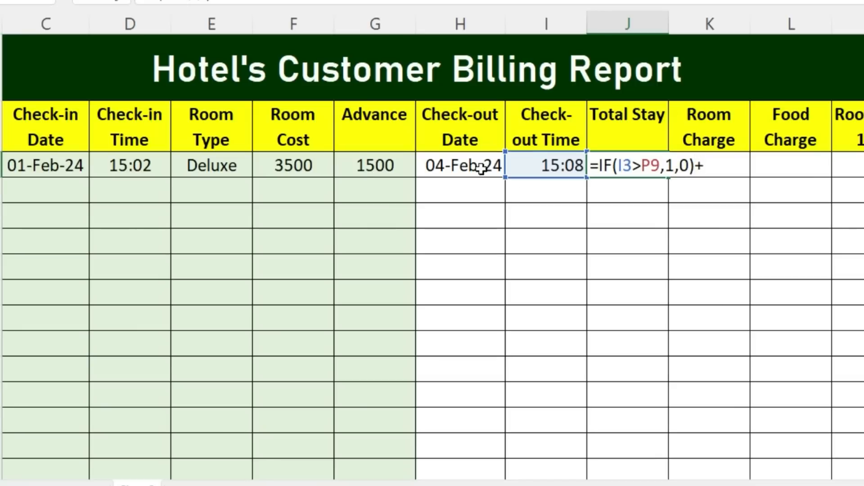
pyautogui.click(463, 168)
pyautogui.write('-')
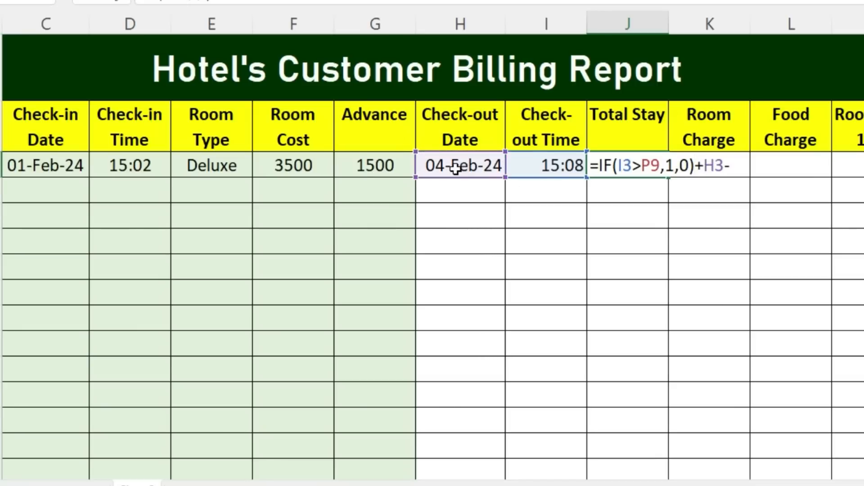
pyautogui.click(53, 171)
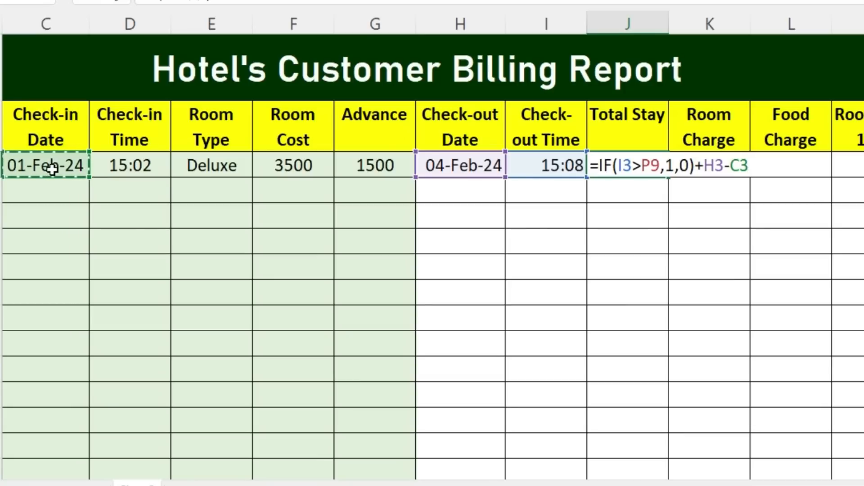
pyautogui.press('Return')
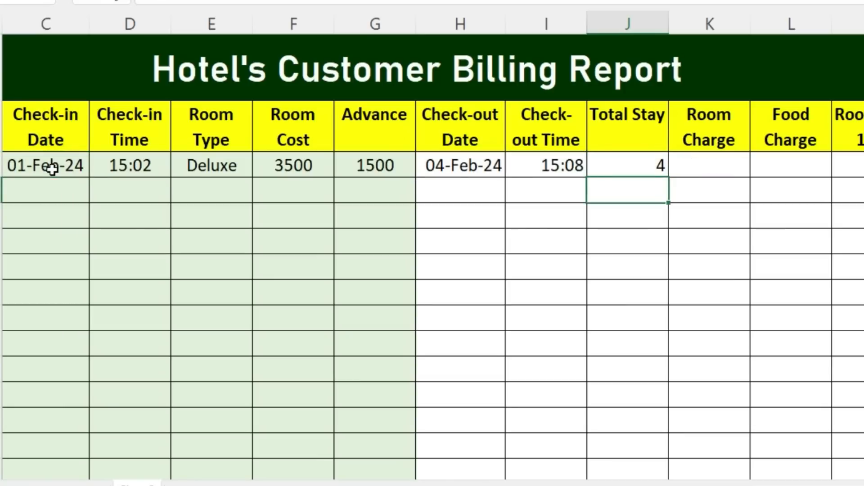
# Calculate the first booking's Room Charge in K3 by multiplying room cost by total stay with =F3*J3
pyautogui.click(702, 167)
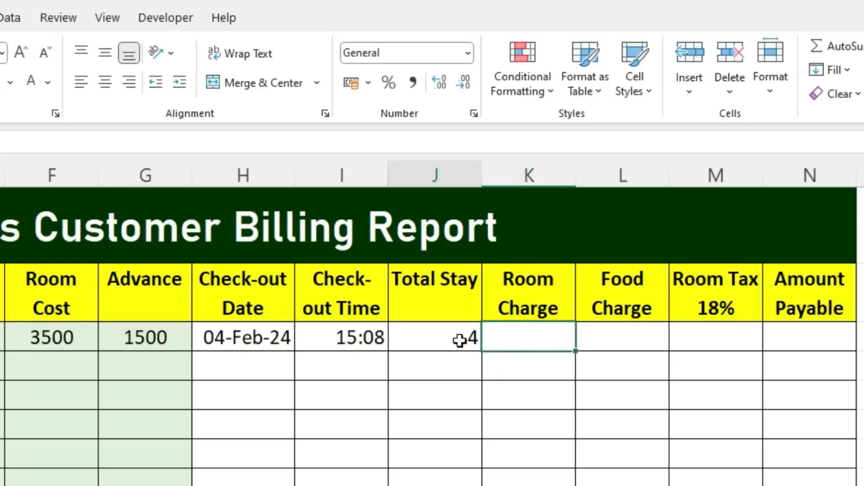
pyautogui.click(460, 341)
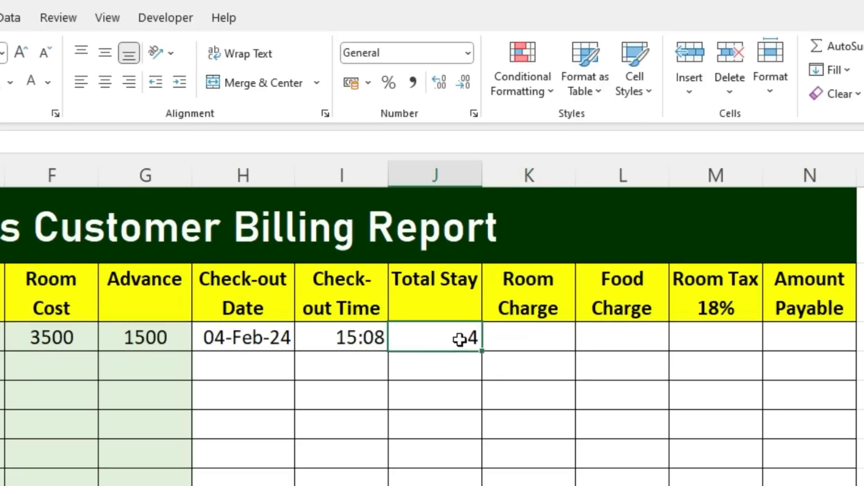
pyautogui.click(65, 340)
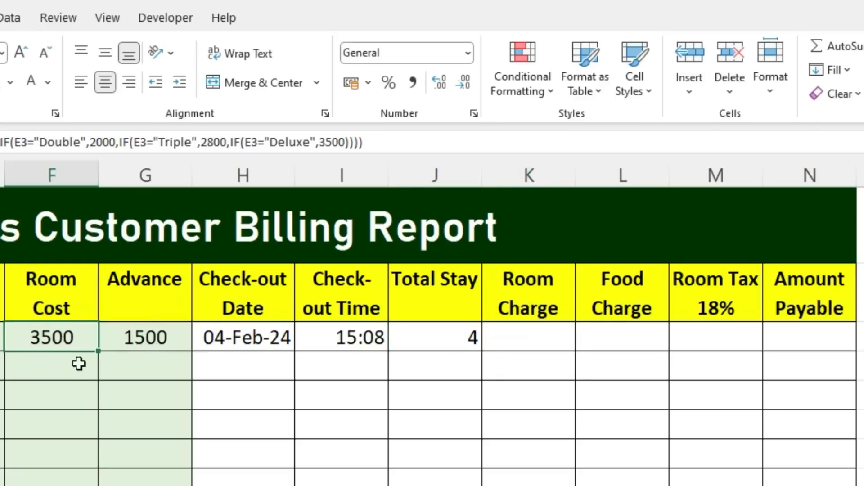
pyautogui.click(506, 344)
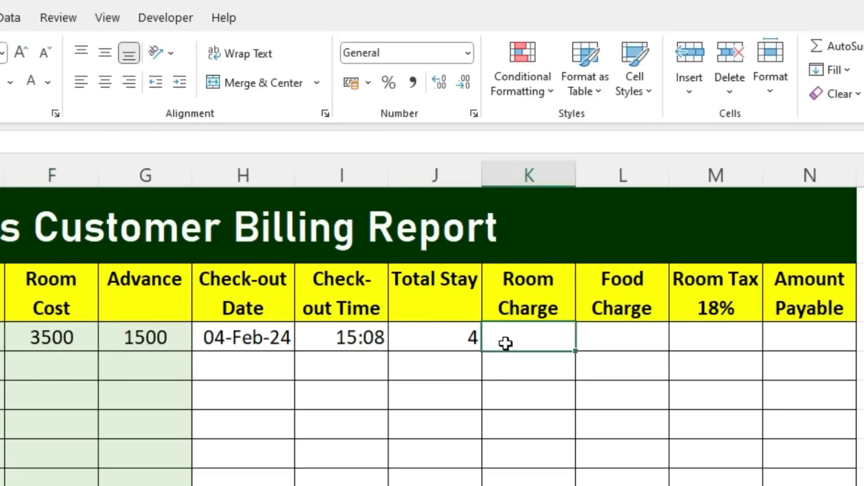
pyautogui.write('=')
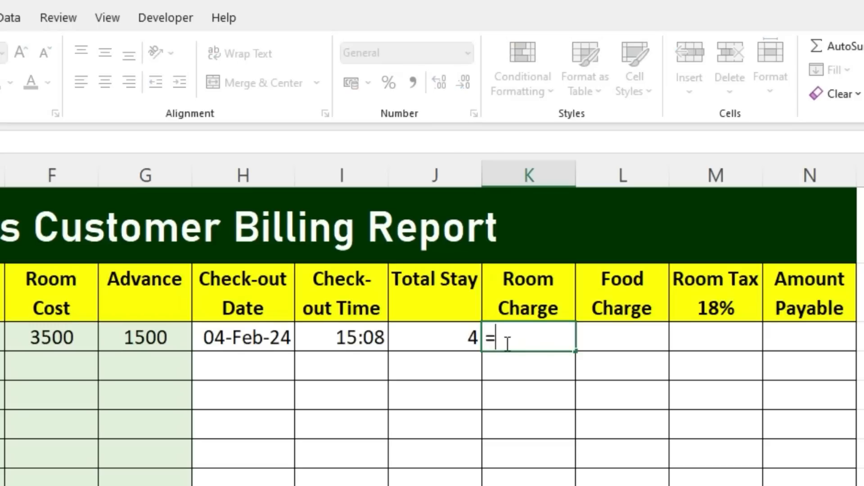
pyautogui.click(66, 340)
pyautogui.write('*')
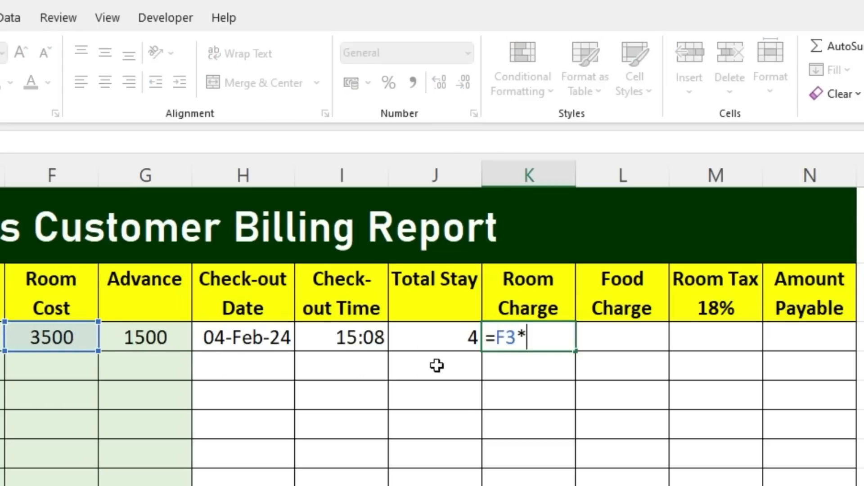
pyautogui.click(450, 349)
pyautogui.press('Return')
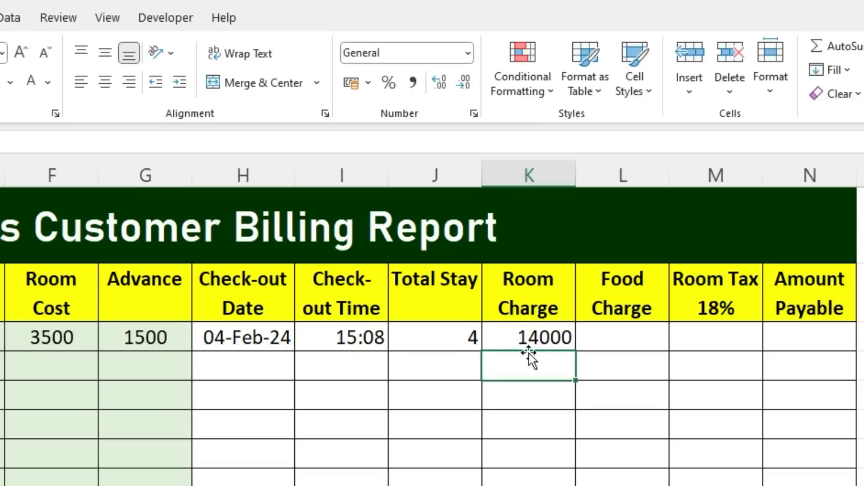
# Enter 2500 as the first booking's Food Charge in L3
pyautogui.click(586, 335)
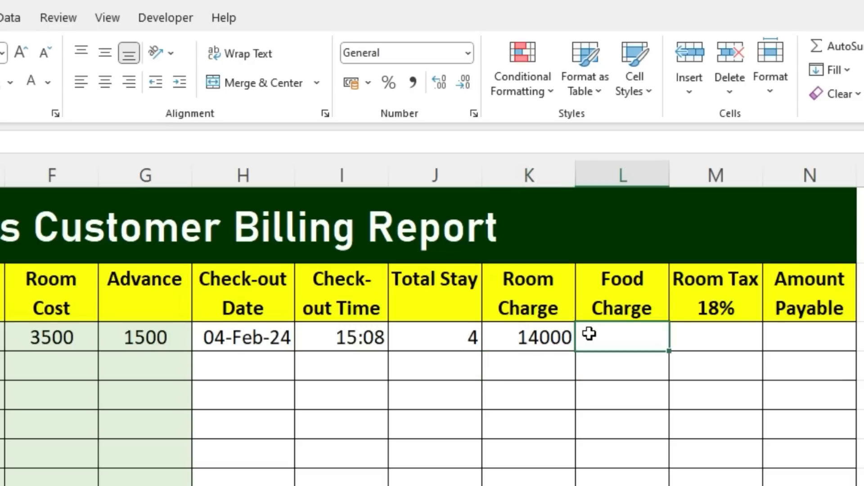
pyautogui.write('2500')
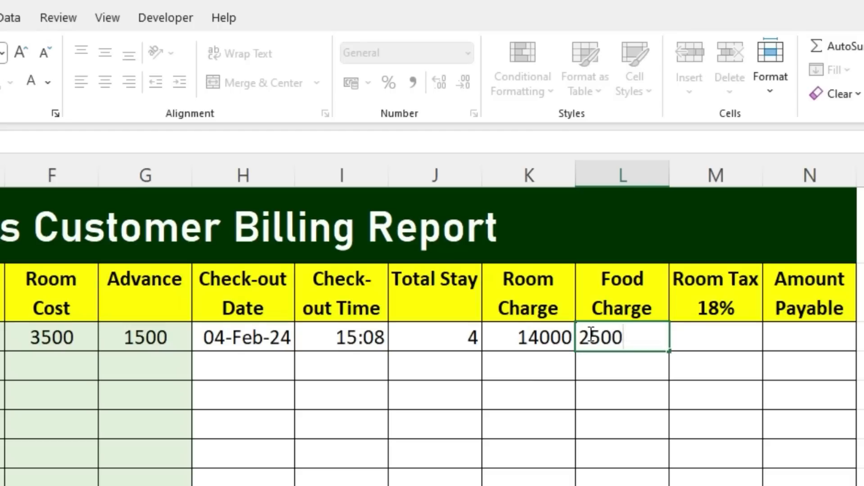
pyautogui.press('Tab')
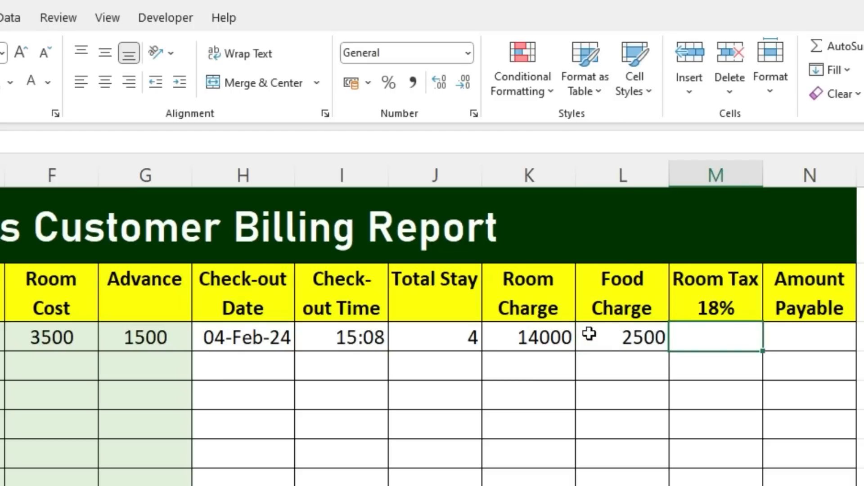
# Calculate the first booking's Room Tax in M3 as 18% of the room charge with =K3*18%
pyautogui.write('=')
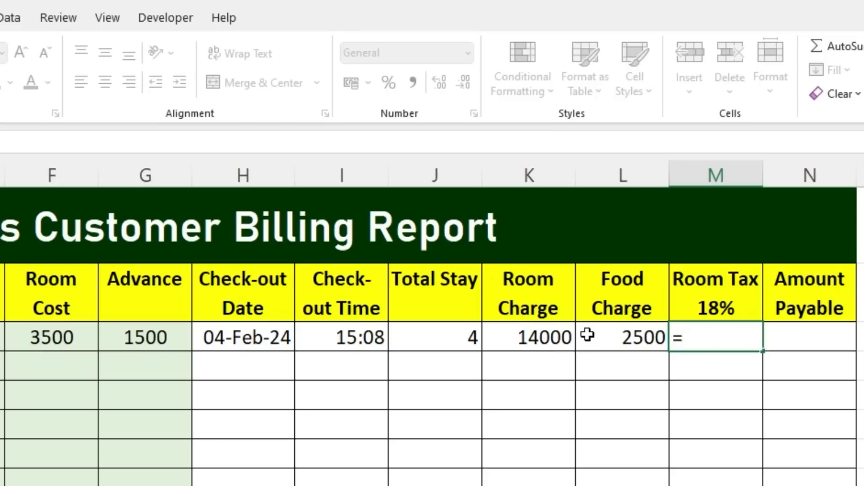
pyautogui.click(547, 338)
pyautogui.write('*')
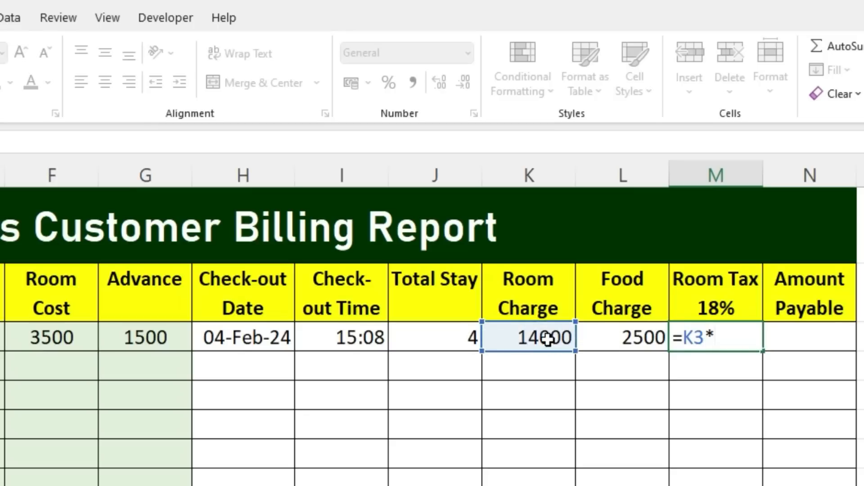
pyautogui.write('18%')
pyautogui.press('Return')
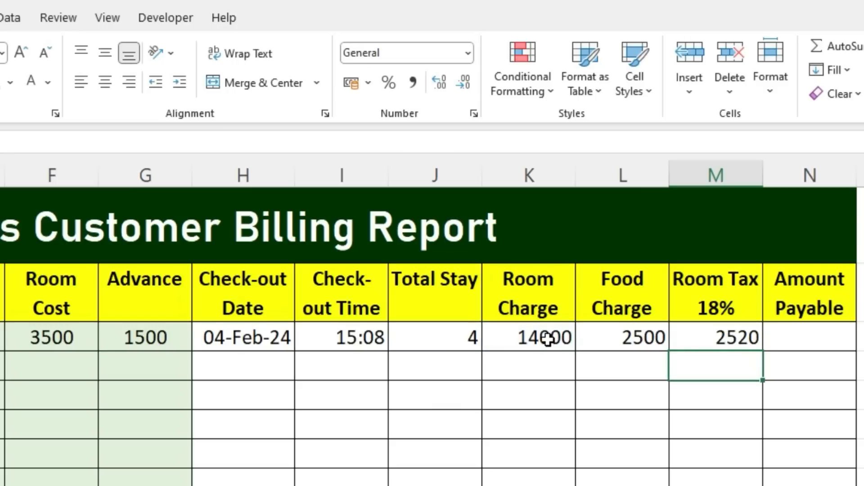
# Calculate the first booking's Amount Payable in N3 by adding the charges and tax and subtracting the advance with =K3+L3+M3-G3
pyautogui.press('Right')
pyautogui.press('Up')
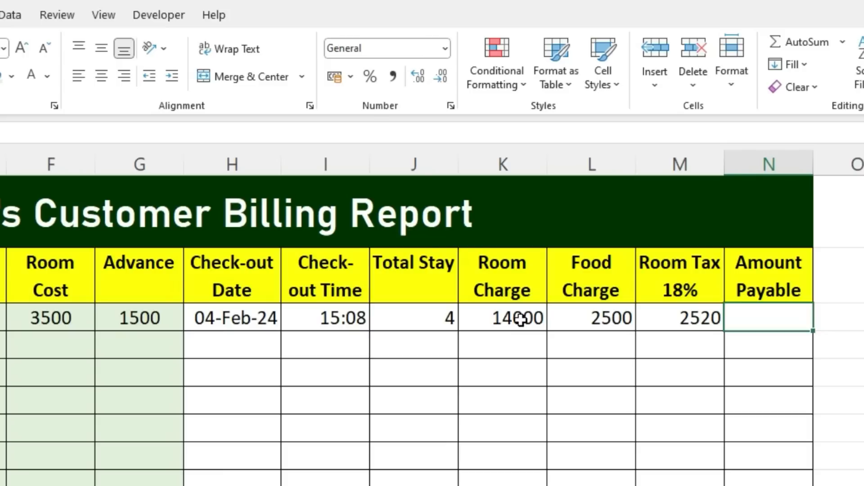
pyautogui.write('=')
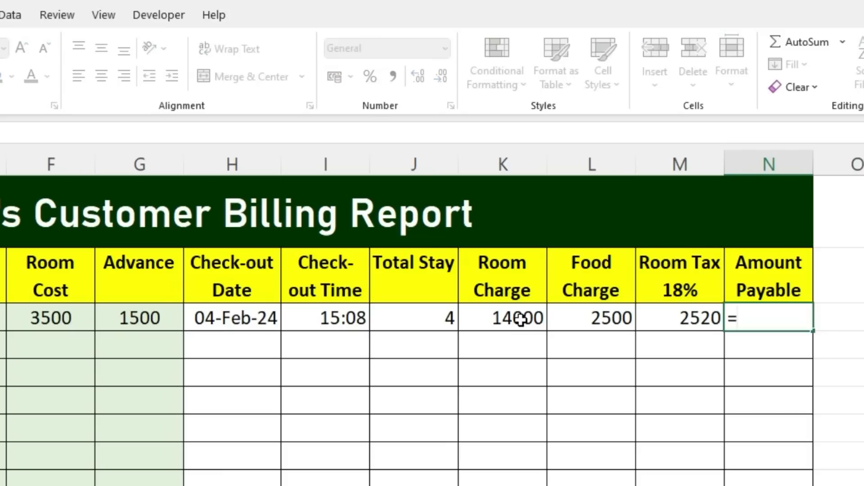
pyautogui.click(479, 319)
pyautogui.write('+')
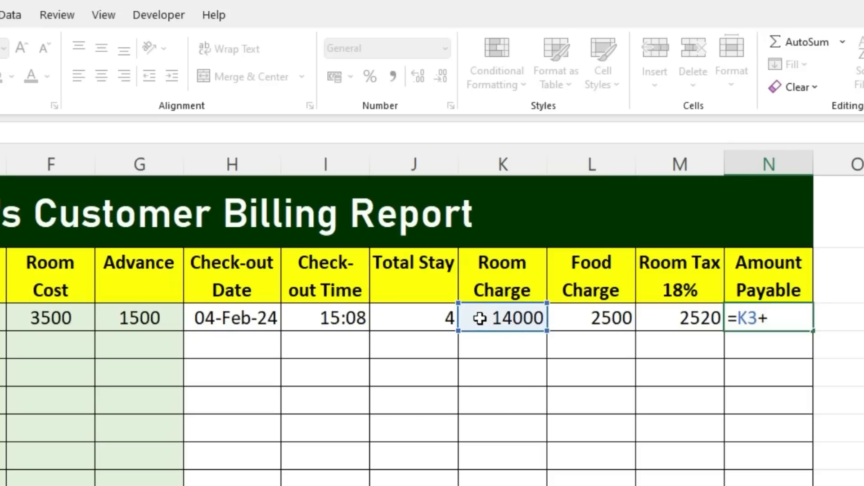
pyautogui.click(598, 320)
pyautogui.write('+')
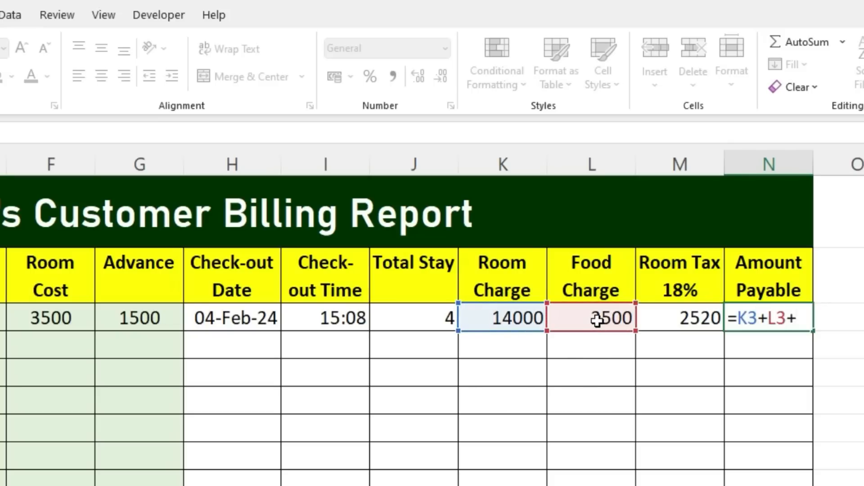
pyautogui.click(705, 310)
pyautogui.write('-')
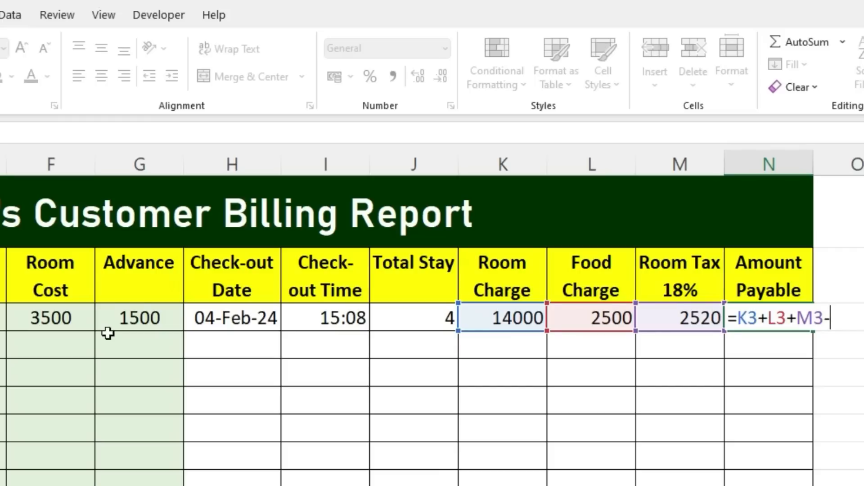
pyautogui.click(116, 321)
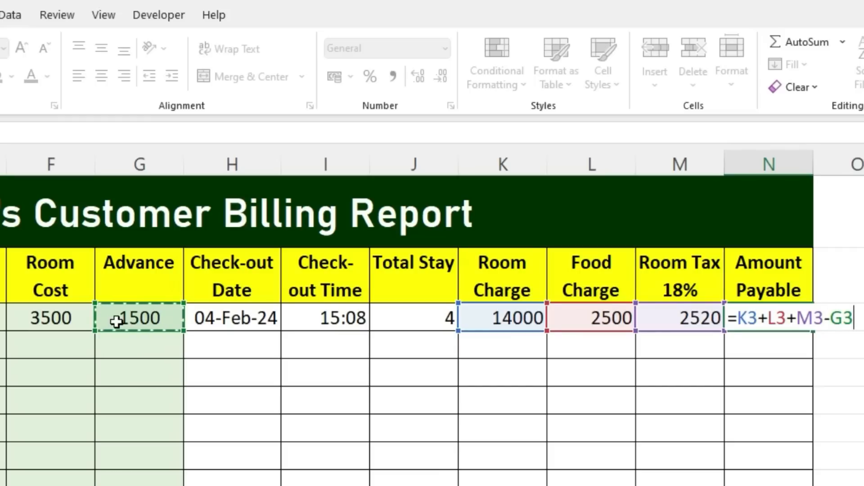
pyautogui.press('Return')
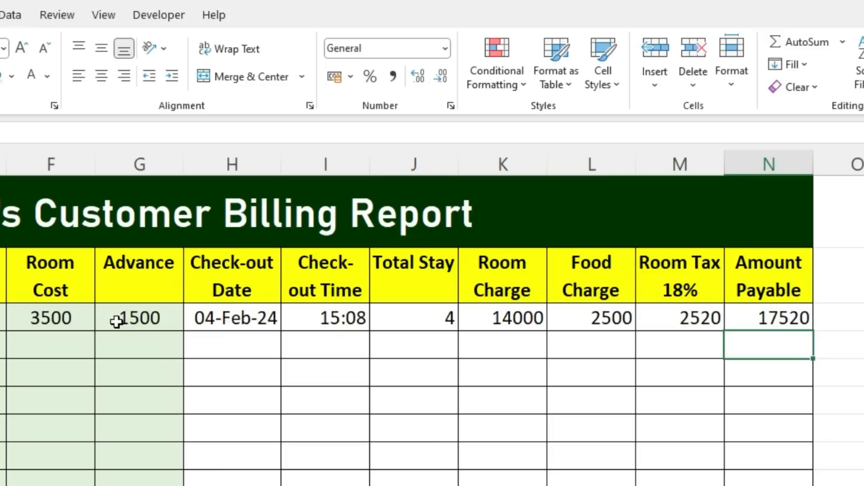
pyautogui.press('Home')
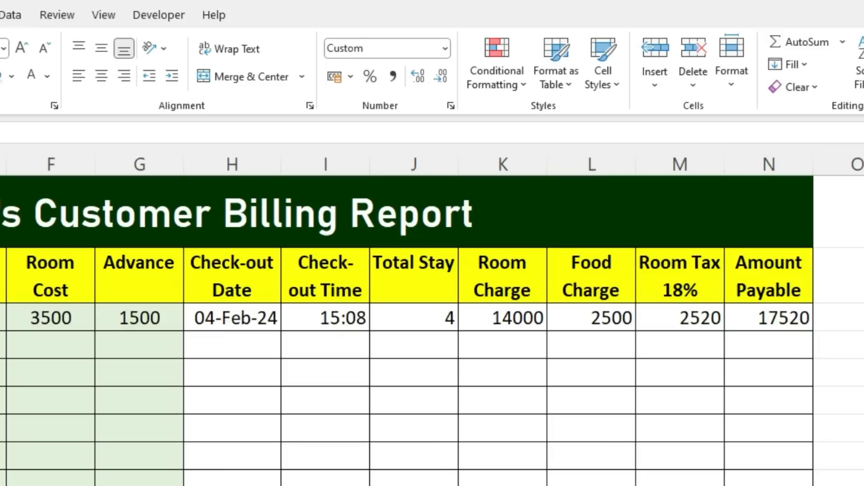
# Copy the Check-in Time formula from D3 down the rest of the column
pyautogui.hscroll(-2, 432, 330)
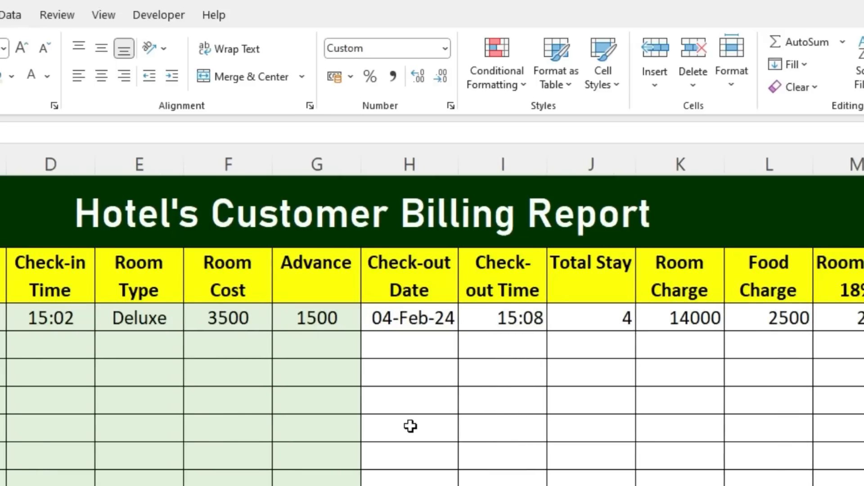
pyautogui.click(75, 337)
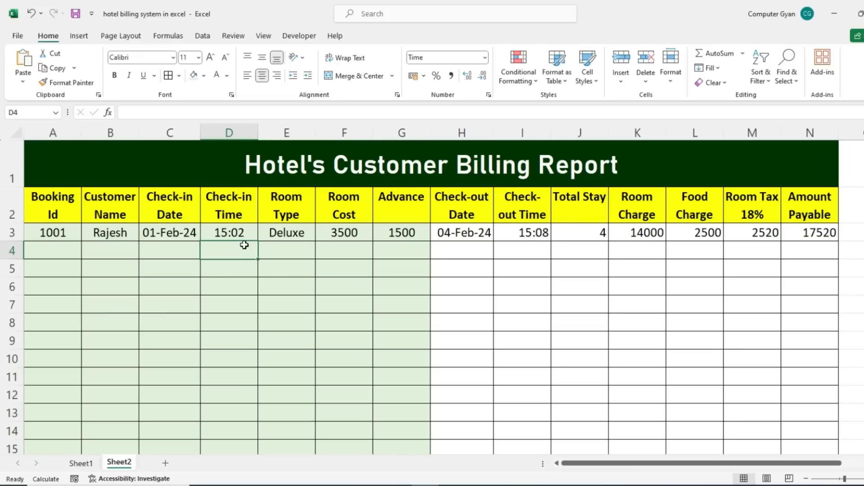
pyautogui.click(241, 233)
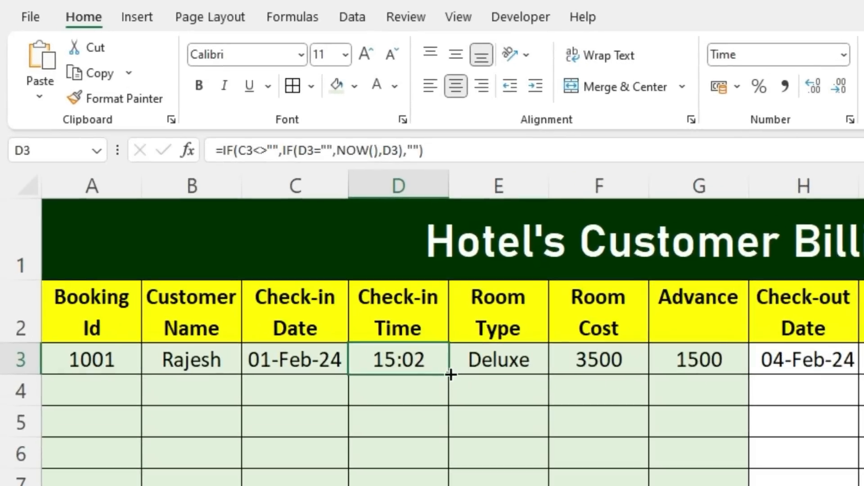
pyautogui.moveTo(450, 378); pyautogui.dragTo(448, 485)
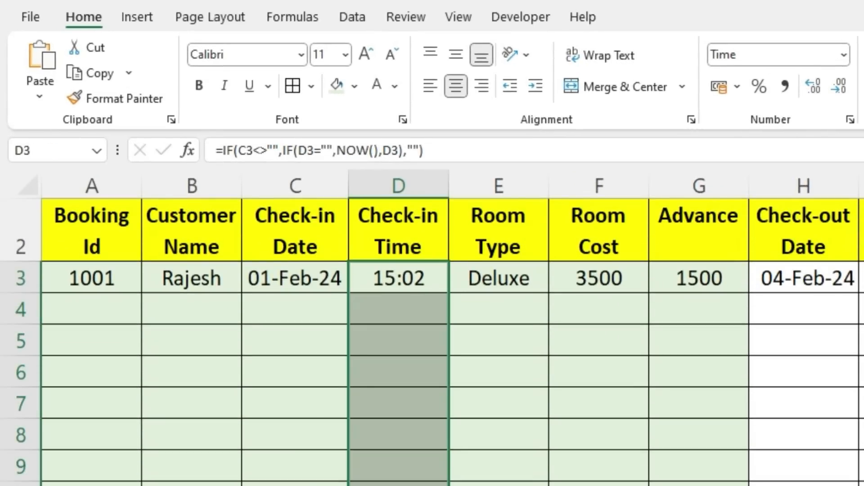
pyautogui.scroll(1, 492, 387)
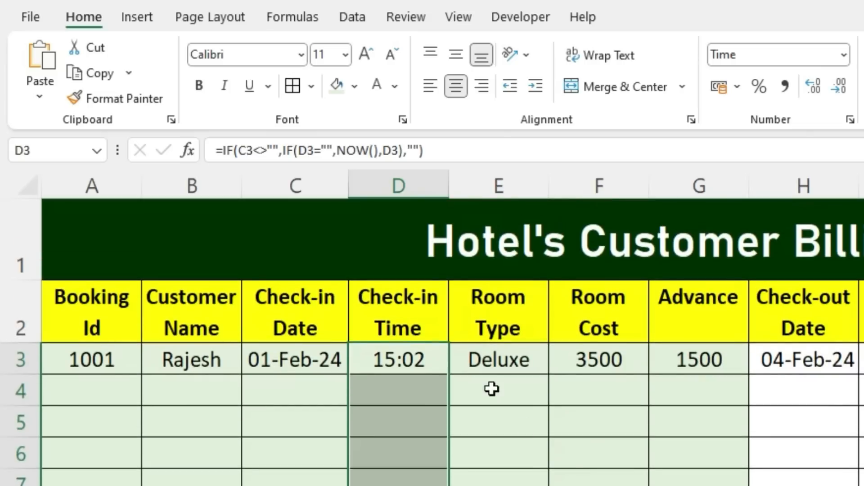
# Copy the Room Cost formula from F3 down the column and check the copied rows against their empty Room Type cells
pyautogui.click(498, 363)
pyautogui.click(583, 363)
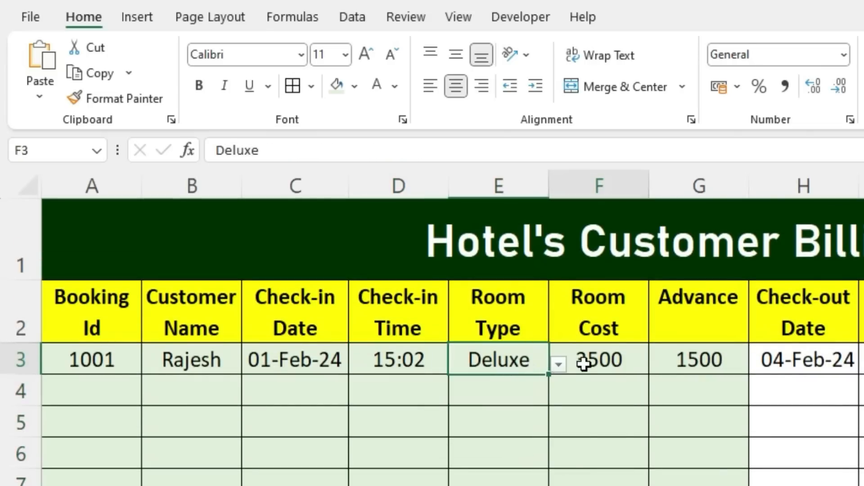
pyautogui.moveTo(649, 374); pyautogui.dragTo(648, 485)
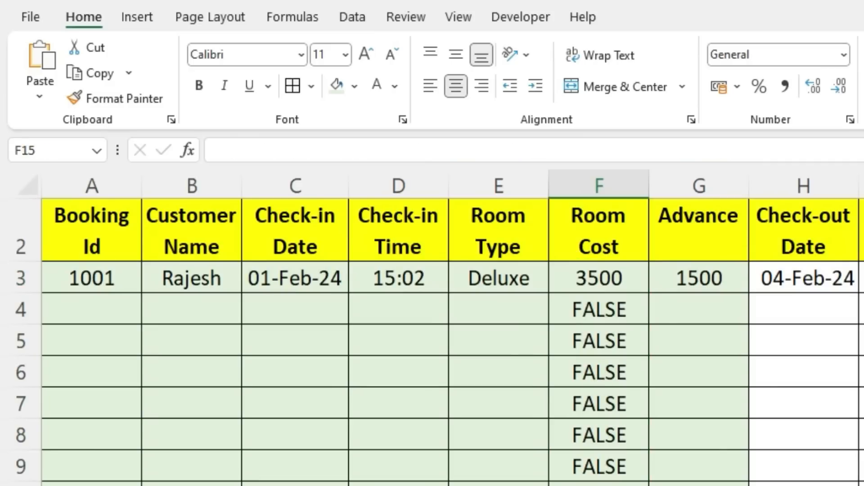
pyautogui.press('Up')
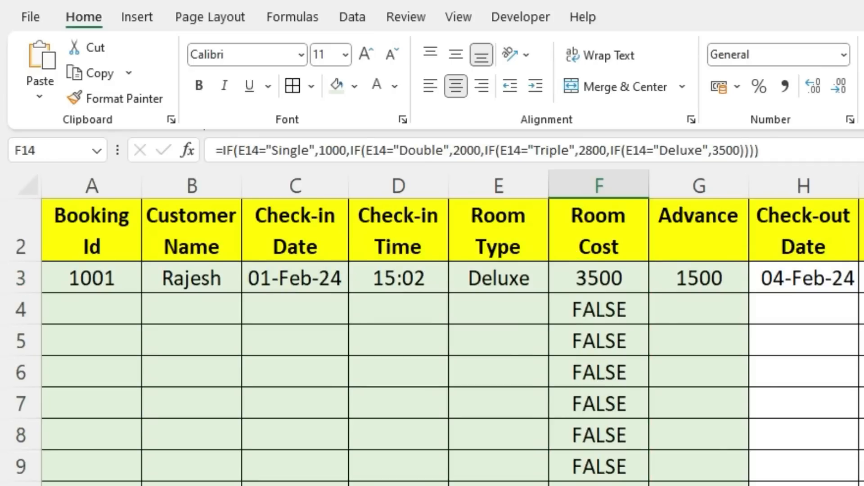
pyautogui.scroll(1, 450, 315)
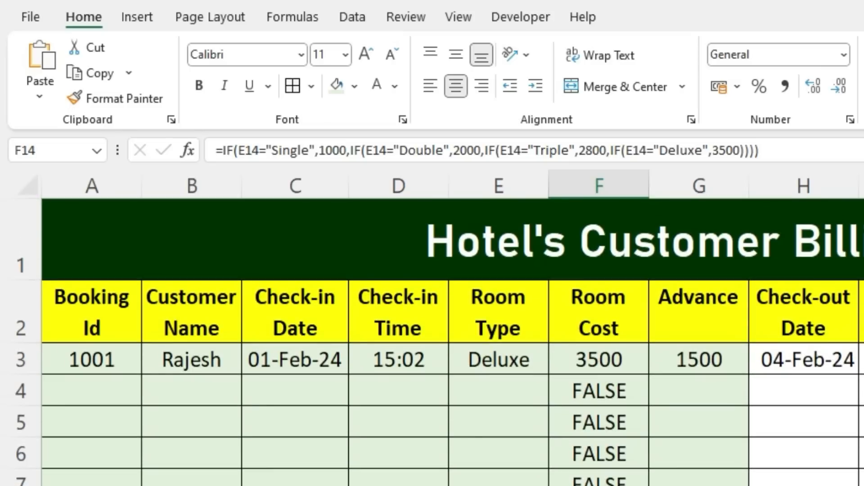
pyautogui.click(511, 398)
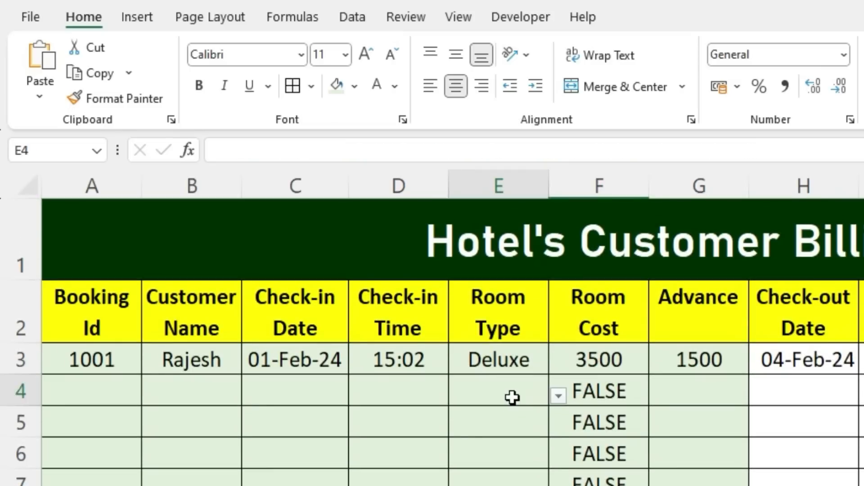
pyautogui.click(412, 400)
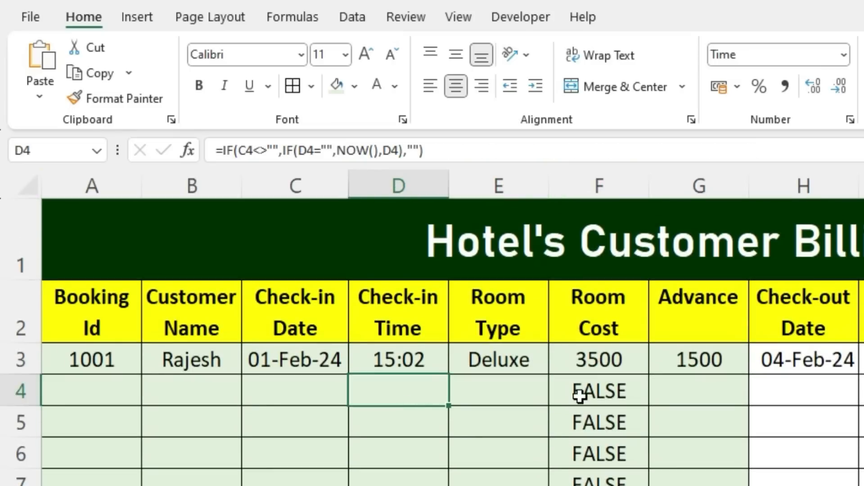
# Extend the Room Cost formula in F3 with a final nested IF(E3="","") so an empty Room Type returns a blank
pyautogui.click(603, 367)
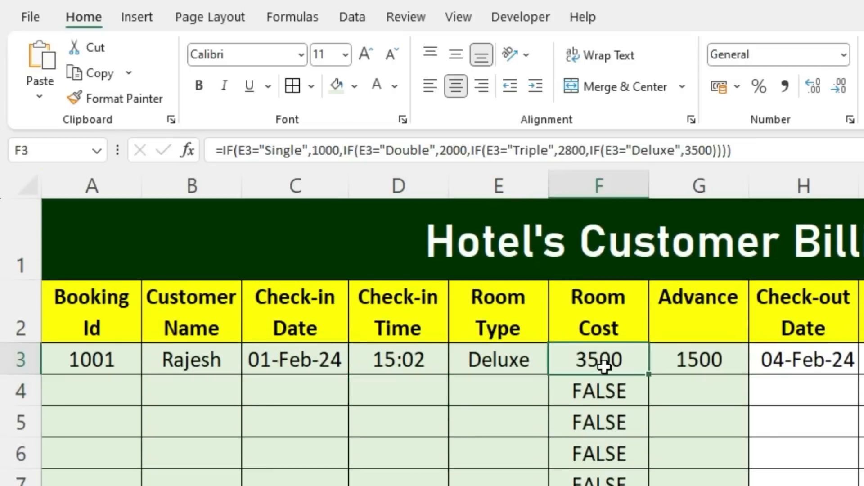
pyautogui.doubleClick(603, 367)
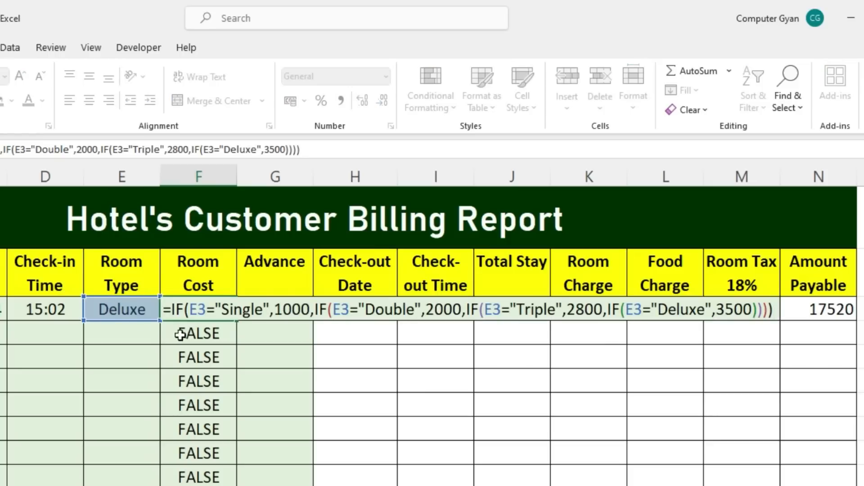
pyautogui.press('Left')
pyautogui.press('Left')
pyautogui.press('Left')
pyautogui.press('Left')
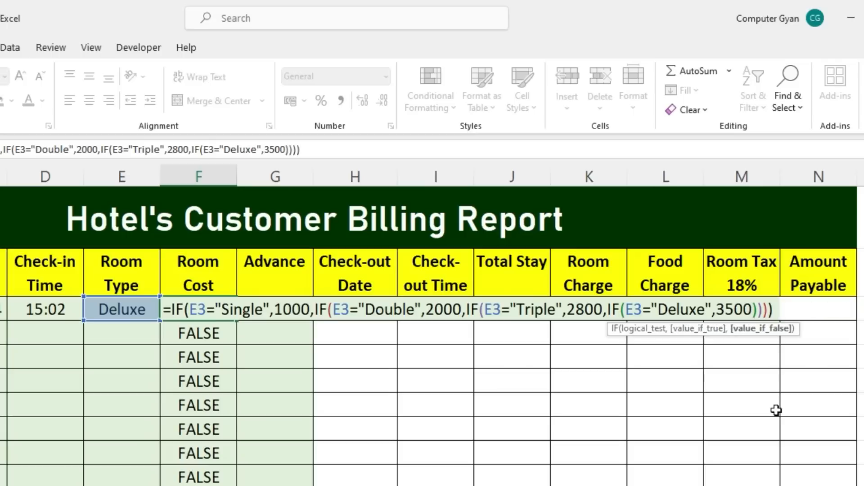
pyautogui.write(',if')
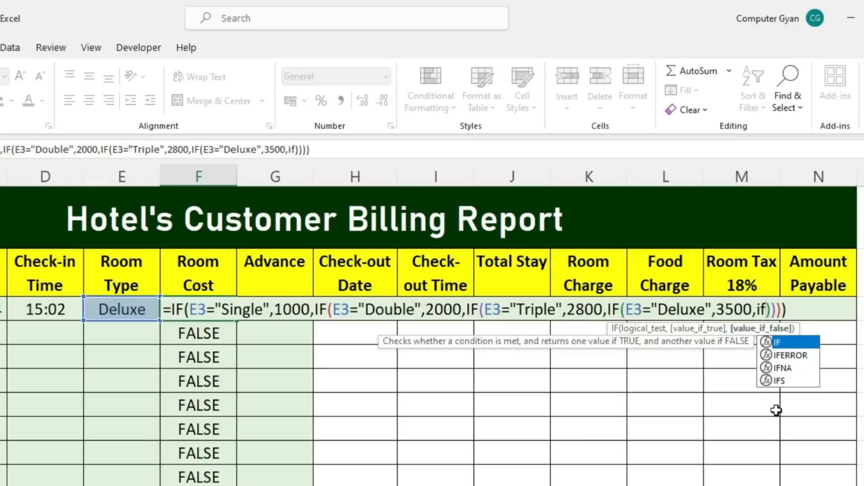
pyautogui.press('Tab')
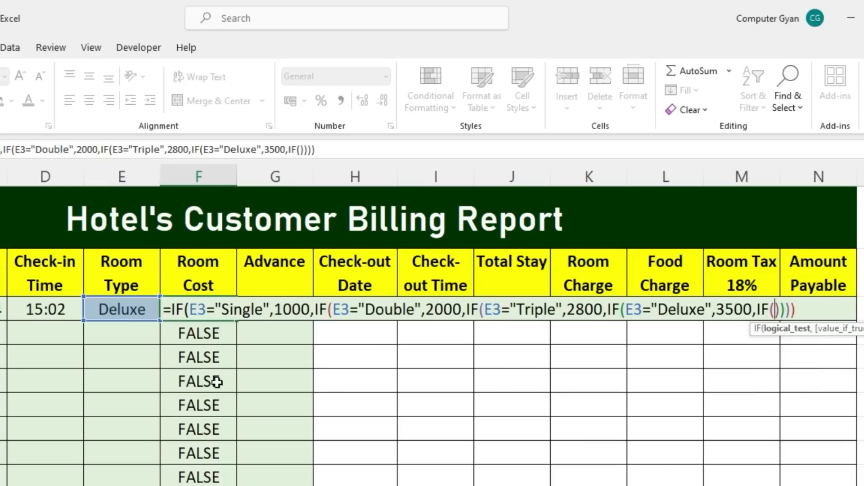
pyautogui.click(120, 311)
pyautogui.write('=')
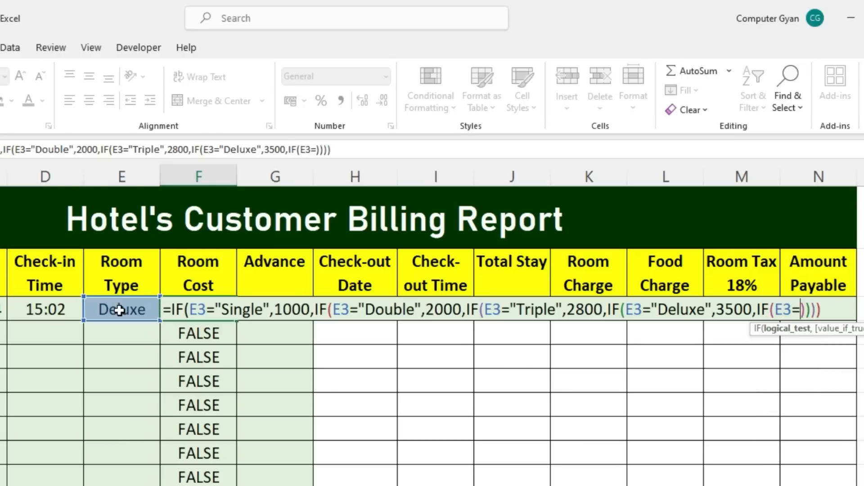
pyautogui.write('""')
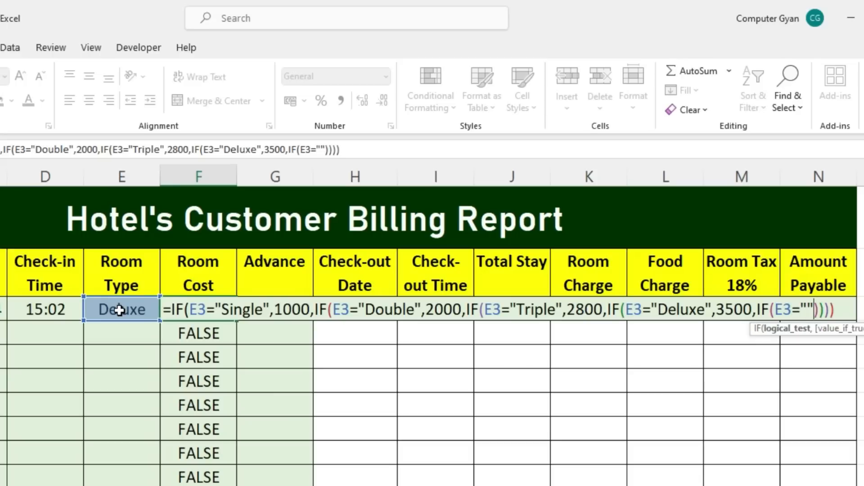
pyautogui.write(',""')
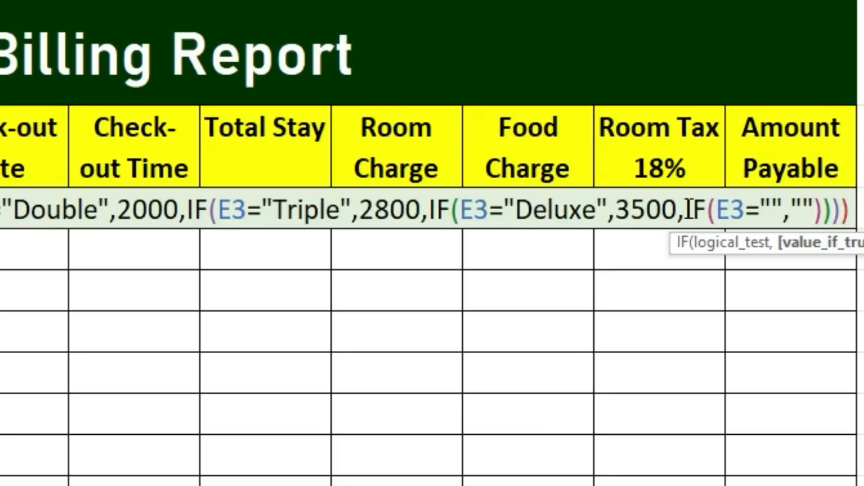
pyautogui.moveTo(757, 310); pyautogui.dragTo(789, 311)
pyautogui.moveTo(740, 212); pyautogui.dragTo(730, 212)
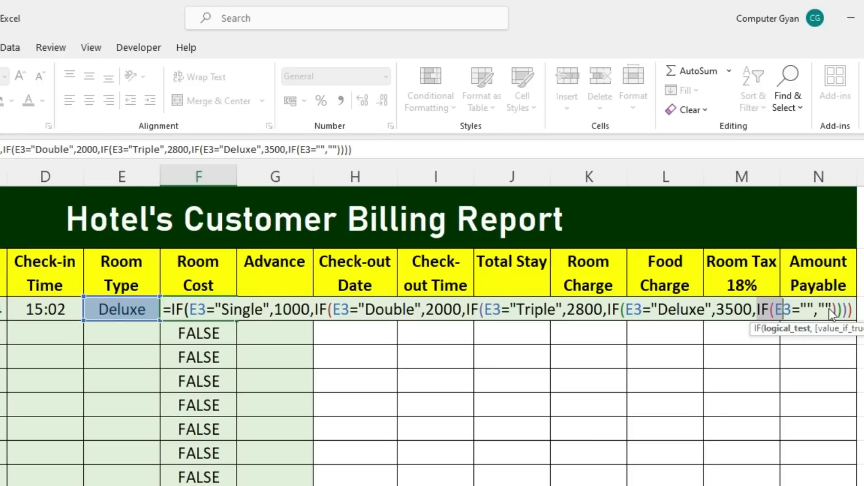
pyautogui.press('Return')
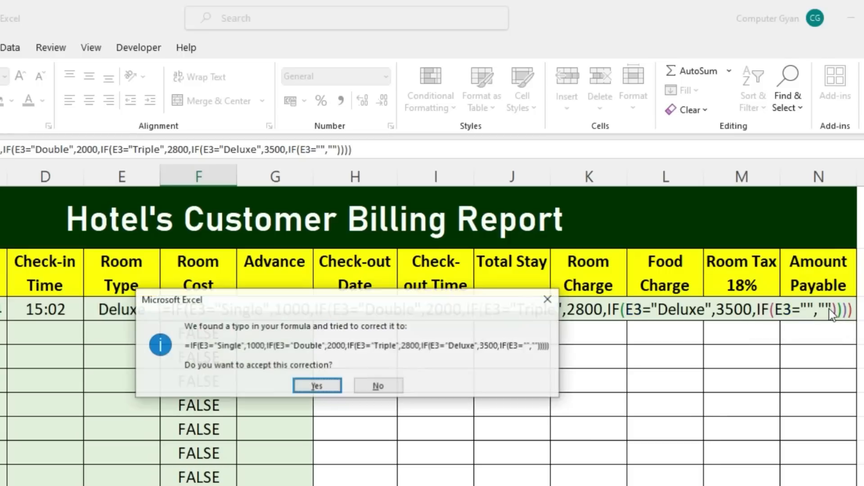
pyautogui.press('Return')
# Copy the extended Room Cost formula from F3 down over the rows below
pyautogui.click(214, 303)
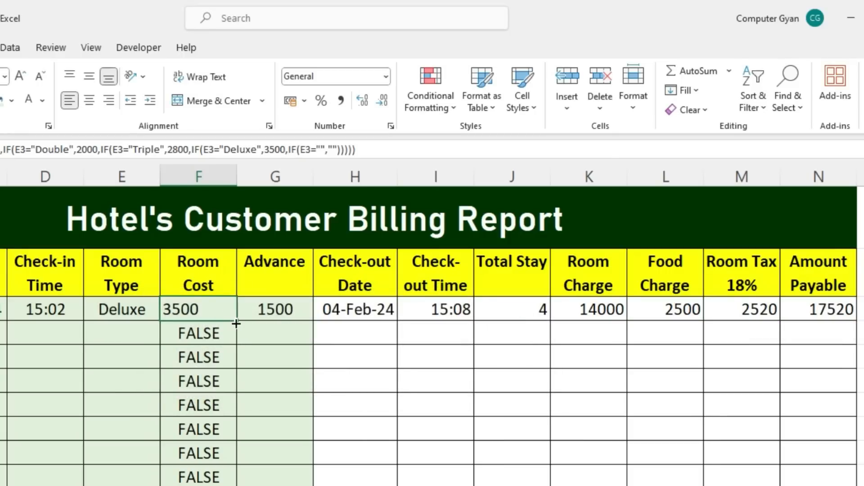
pyautogui.moveTo(237, 323); pyautogui.dragTo(435, 471)
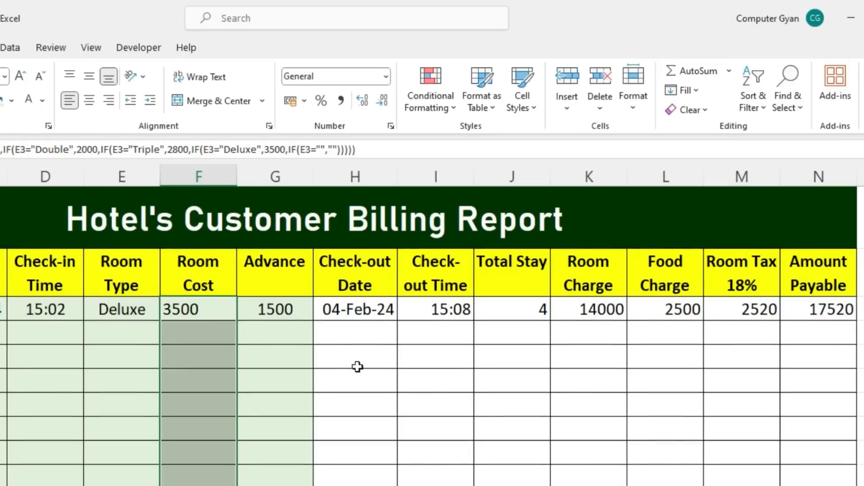
pyautogui.click(282, 308)
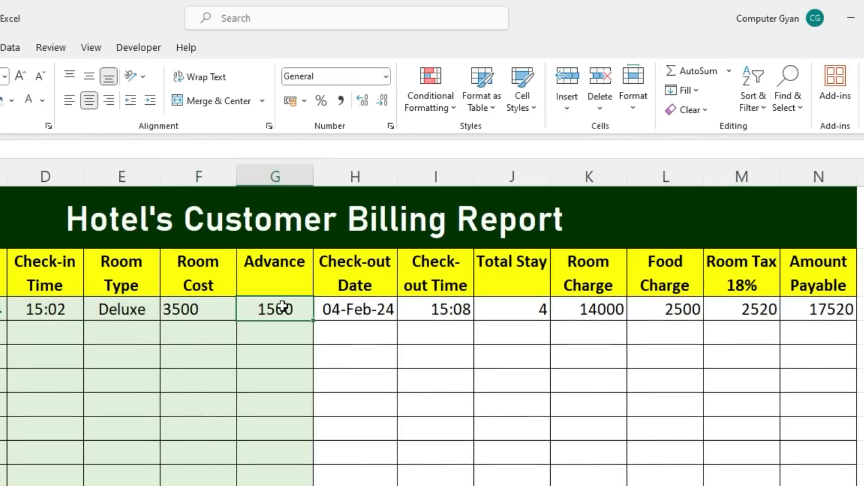
# Copy the Check-out Time formula from I3 and the Total Stay formula from J3 down their columns
pyautogui.click(353, 315)
pyautogui.click(439, 305)
pyautogui.moveTo(473, 321); pyautogui.dragTo(473, 485)
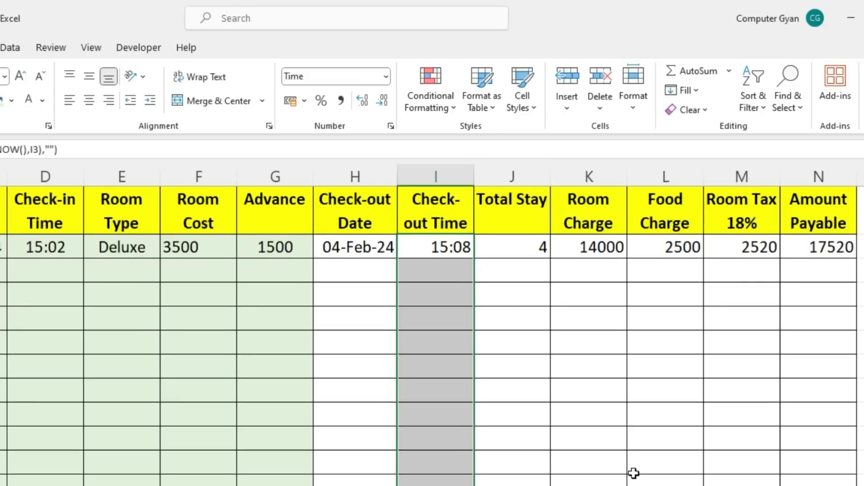
pyautogui.scroll(2, 655, 446)
pyautogui.click(529, 309)
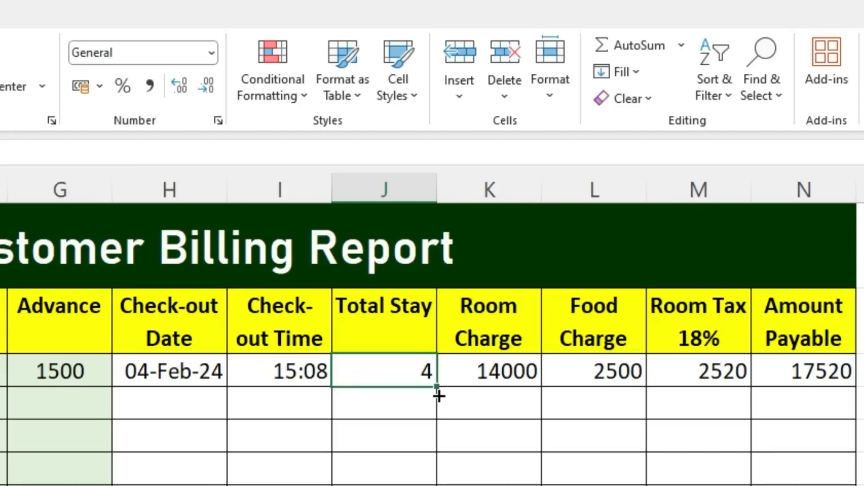
pyautogui.moveTo(438, 396); pyautogui.dragTo(436, 485)
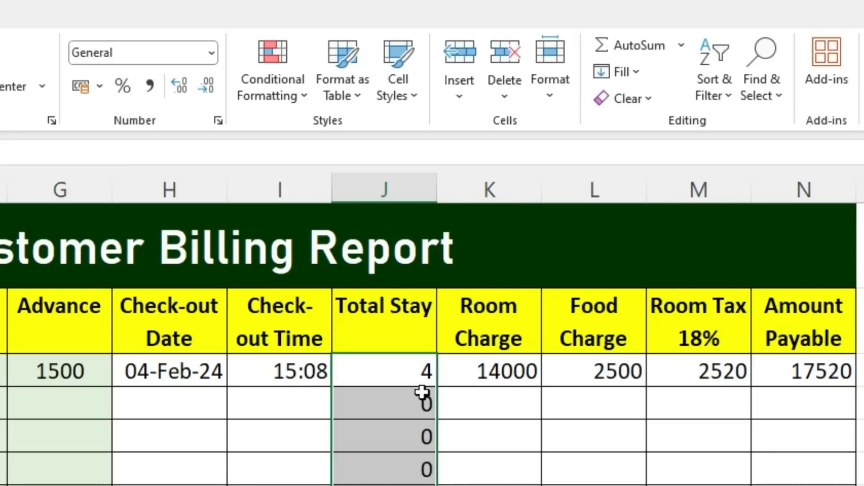
# Wrap the Total Stay formula in J3 in a blank check on the check-out time: =IF(I3="","",IF(I3>P9,1,0)+H3-C3)
pyautogui.click(414, 382)
pyautogui.doubleClick(408, 381)
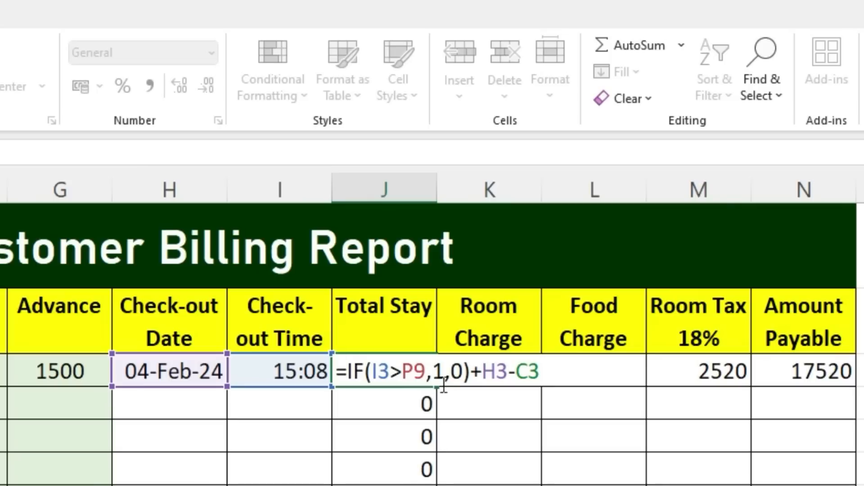
pyautogui.click(462, 373)
pyautogui.click(347, 375)
pyautogui.write('if')
pyautogui.press('Tab')
pyautogui.click(305, 372)
pyautogui.write('=""')
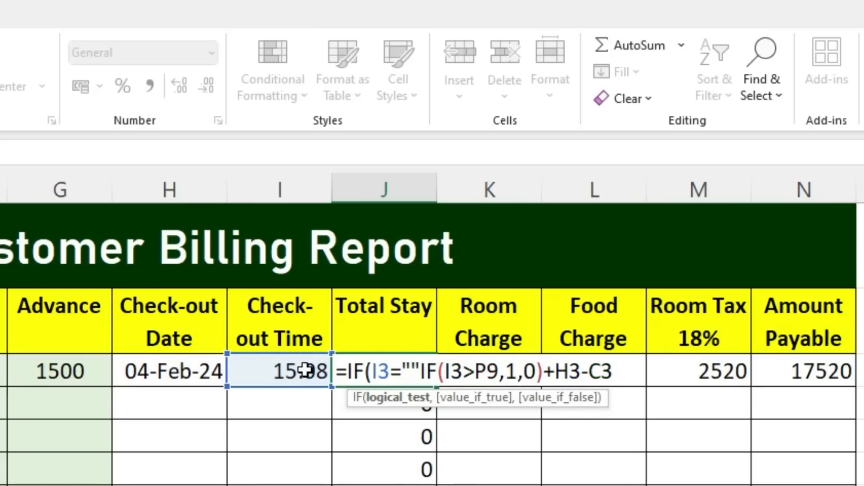
pyautogui.write(',')
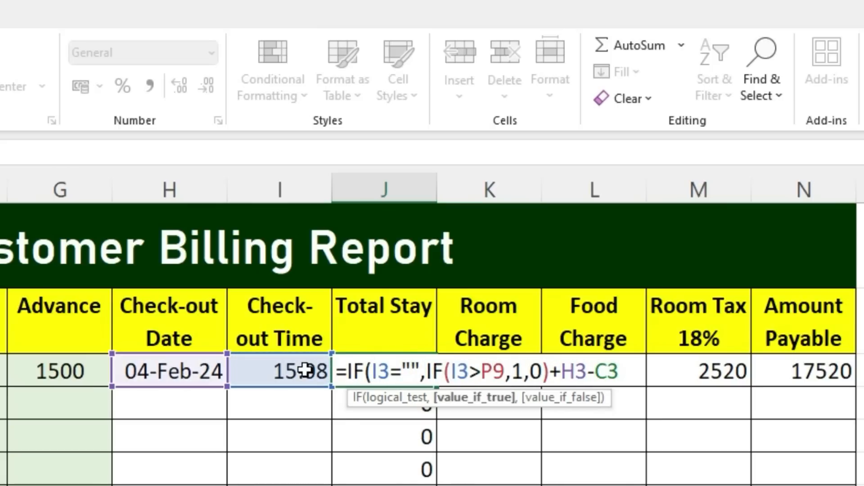
pyautogui.write('"')
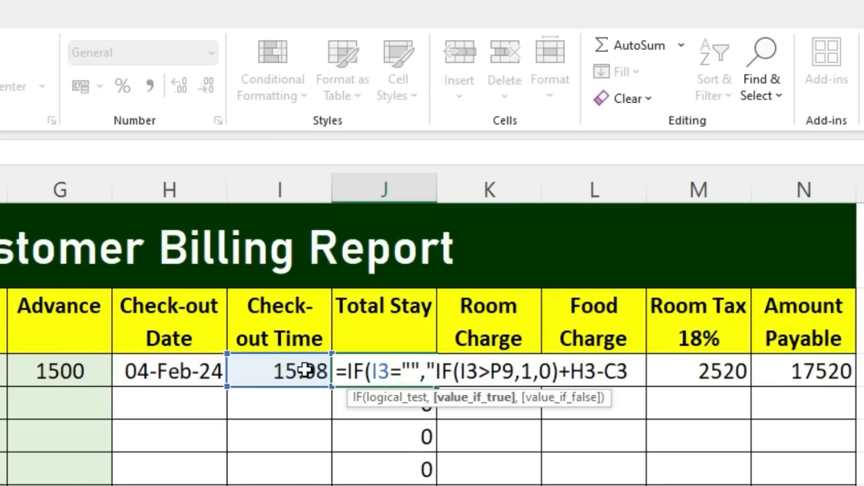
pyautogui.write('"')
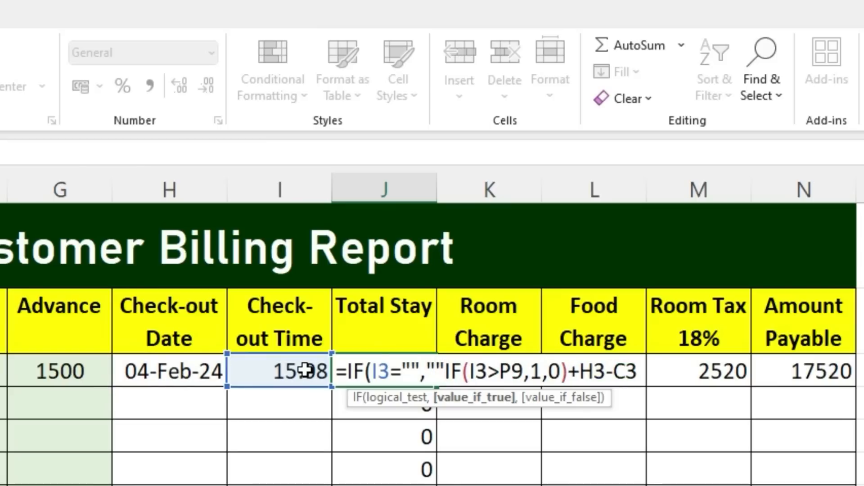
pyautogui.write(',')
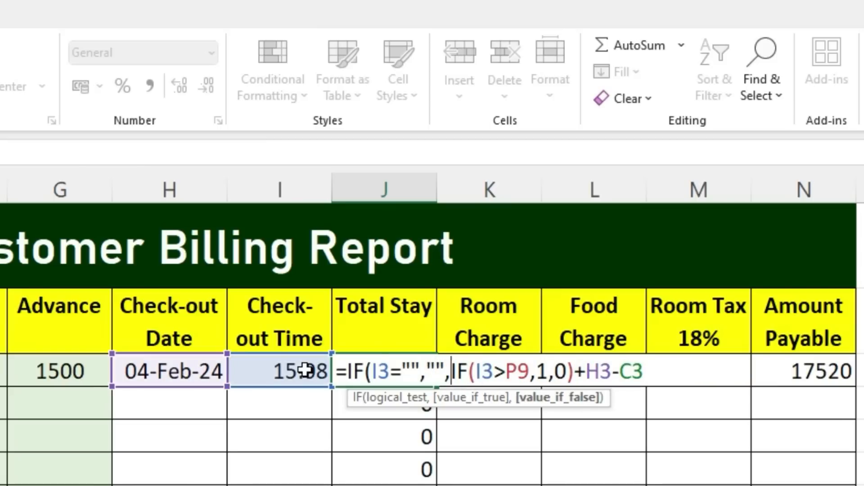
pyautogui.press('Return')
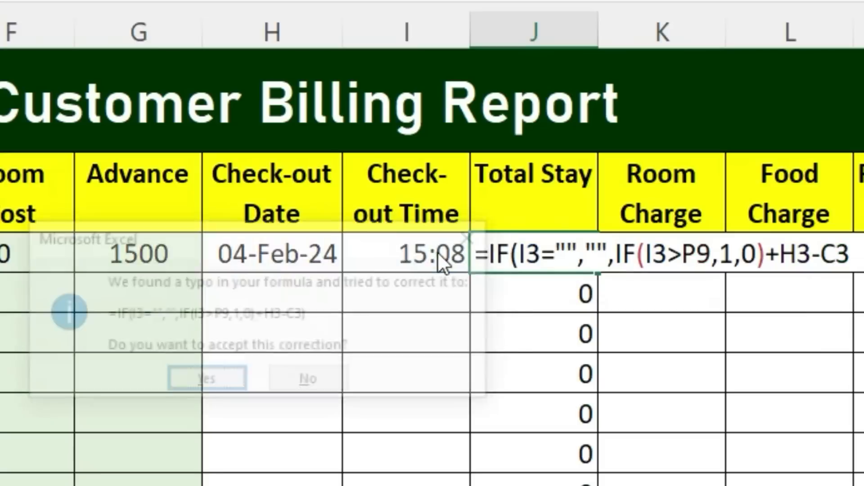
pyautogui.press('Return')
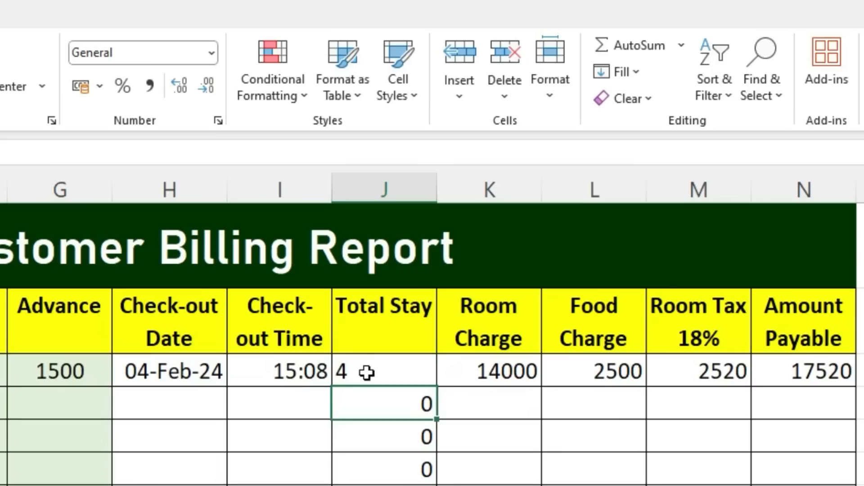
# Copy the blank-checked Total Stay formula from J3 down over the rows below
pyautogui.click(367, 372)
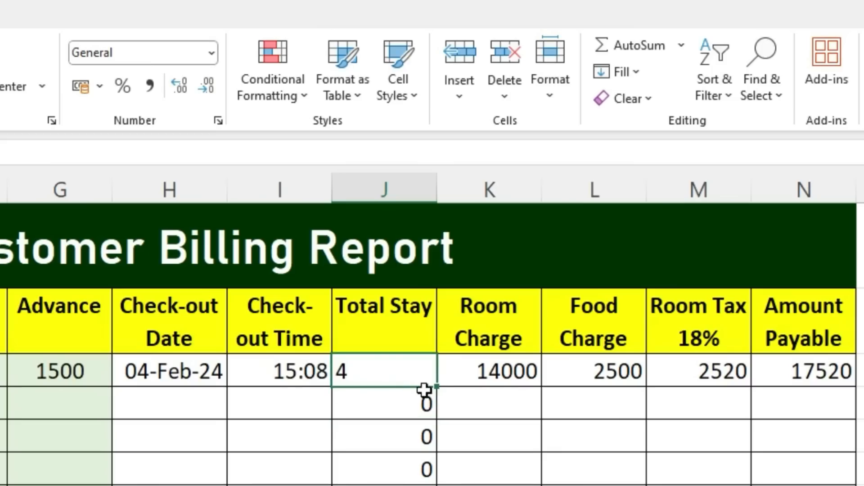
pyautogui.doubleClick(435, 388)
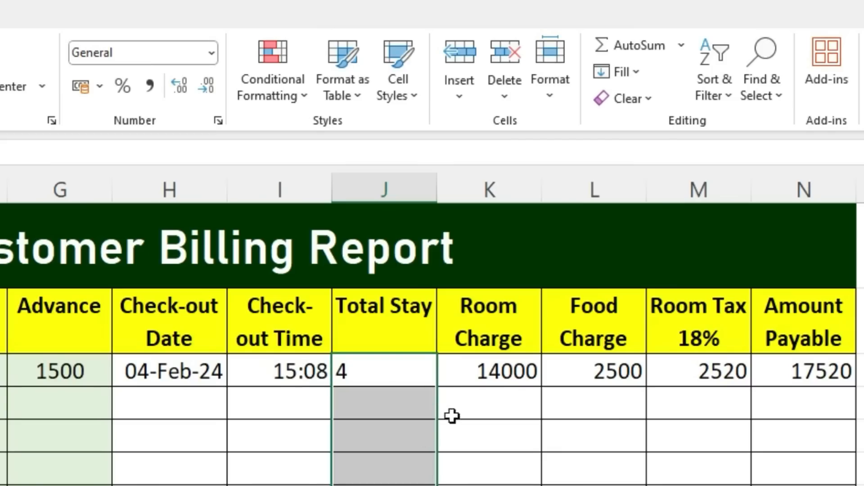
# Copy the Room Charge, Room Tax and Amount Payable formulas from K3, M3 and N3 down their columns
pyautogui.click(508, 372)
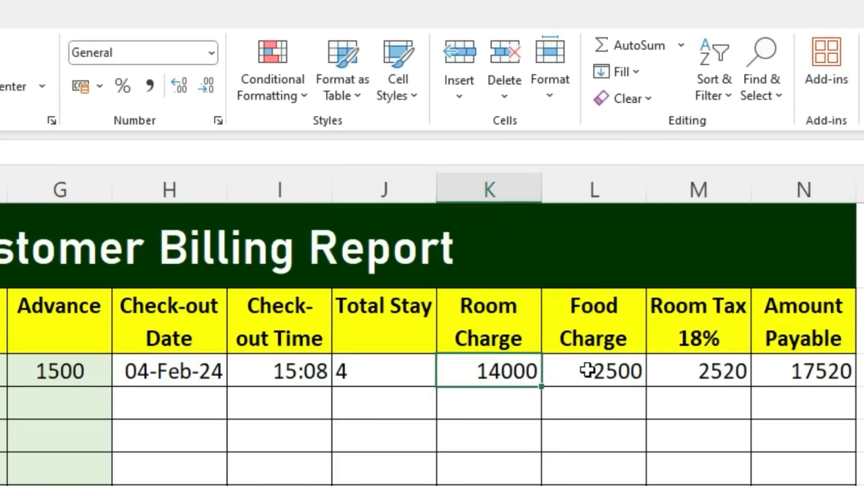
pyautogui.doubleClick(543, 388)
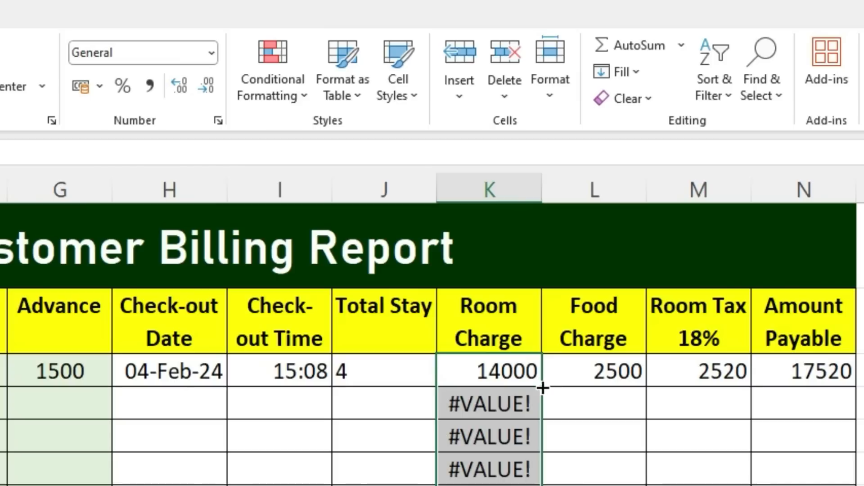
pyautogui.click(614, 383)
pyautogui.click(706, 380)
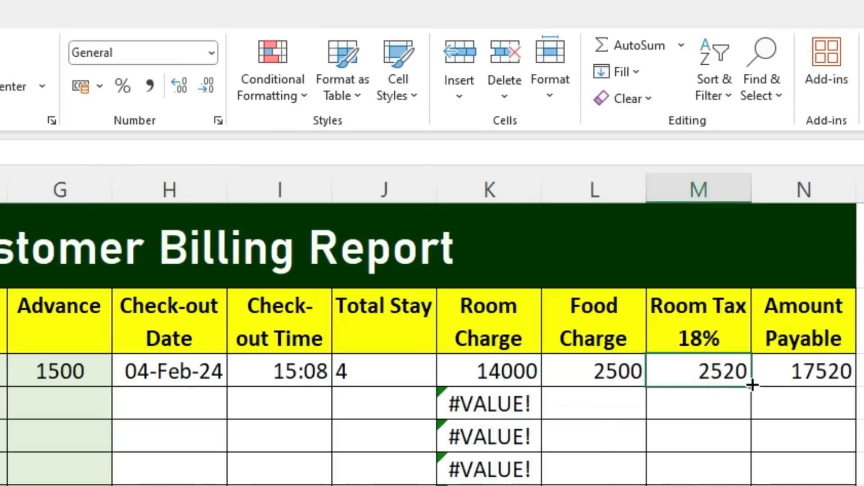
pyautogui.doubleClick(750, 386)
pyautogui.click(809, 380)
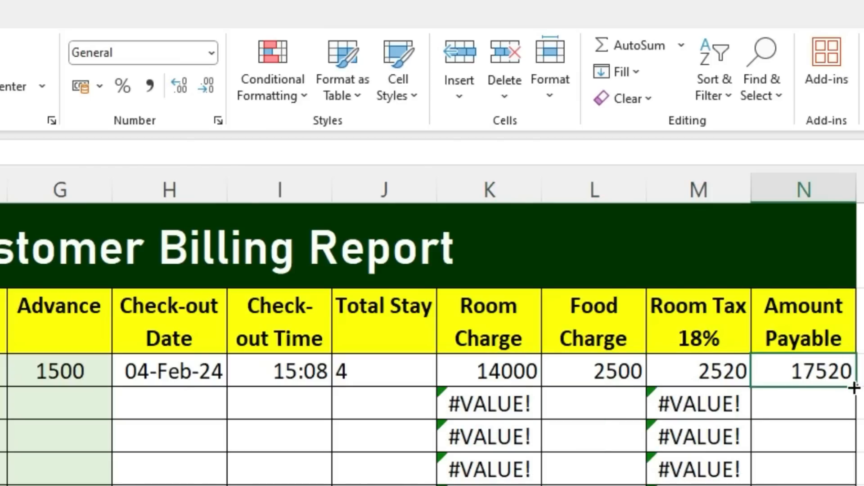
pyautogui.doubleClick(854, 386)
# Wrap the Room Charge formula in K3 in a blank check, =IF(J3="","",F3*J3), and copy it down the column
pyautogui.click(498, 373)
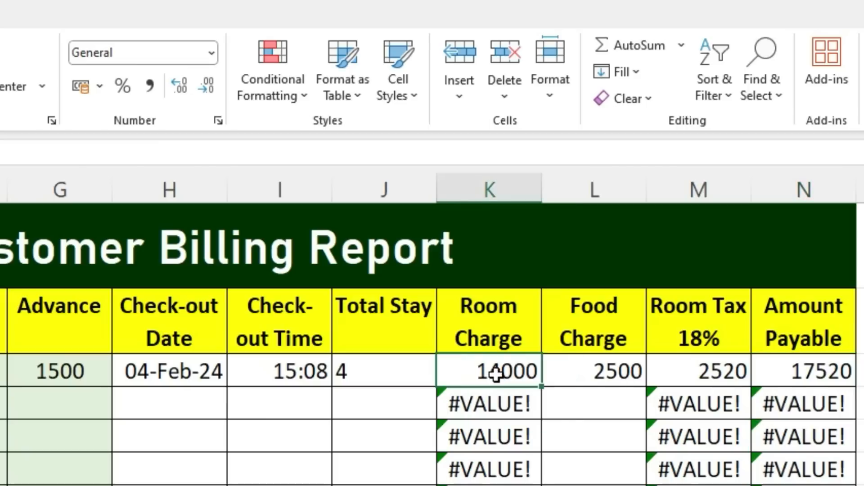
pyautogui.doubleClick(499, 373)
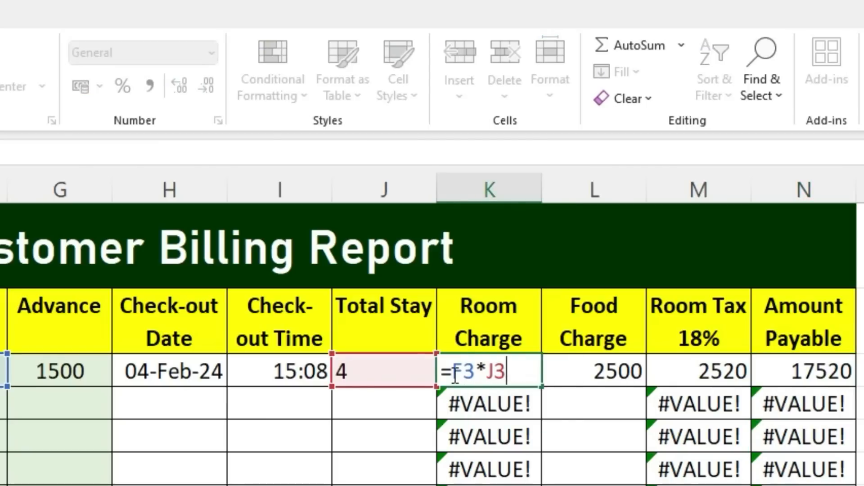
pyautogui.write('if')
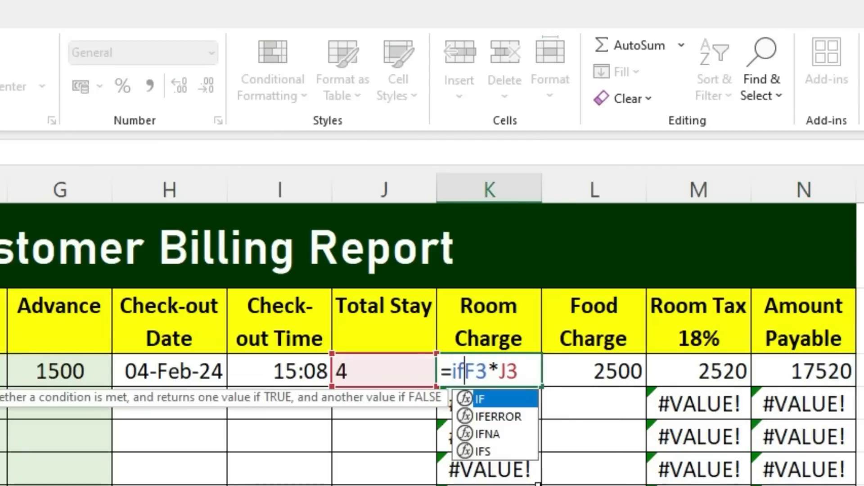
pyautogui.press('Tab')
pyautogui.click(403, 378)
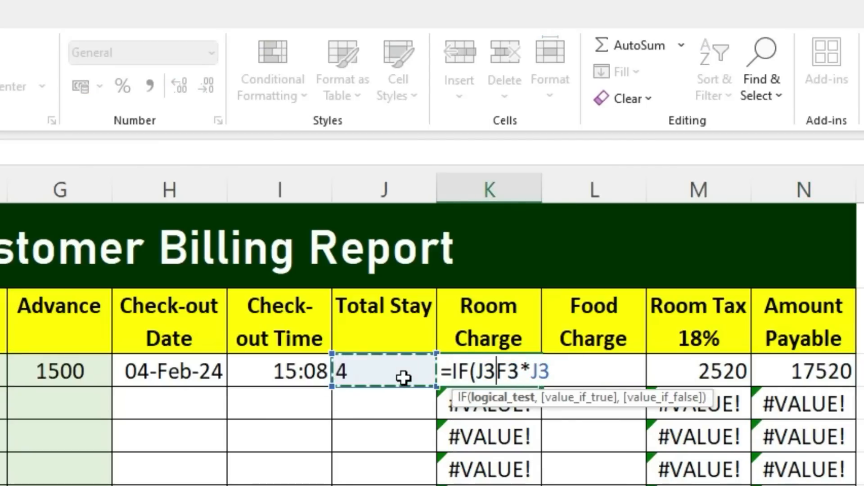
pyautogui.write('="",""')
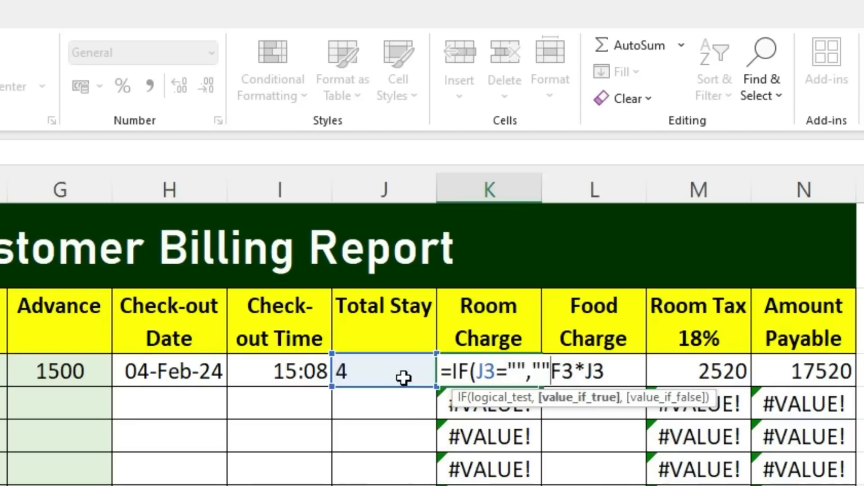
pyautogui.write(',')
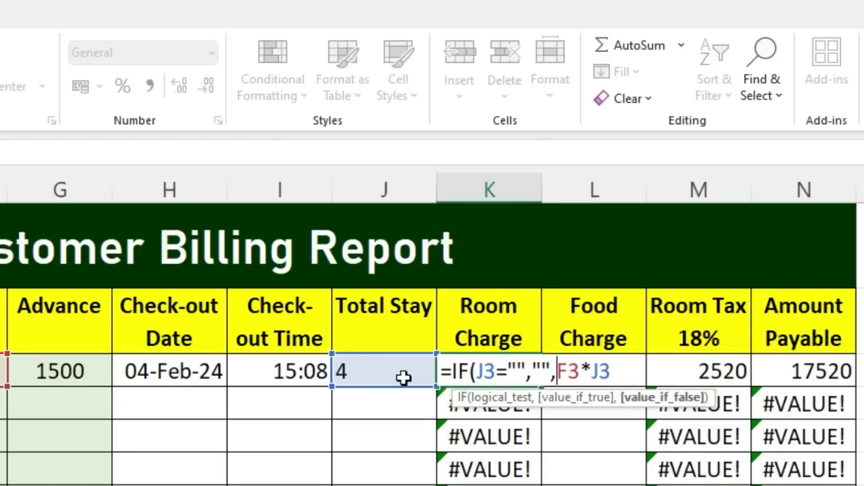
pyautogui.write(')')
pyautogui.press('Return')
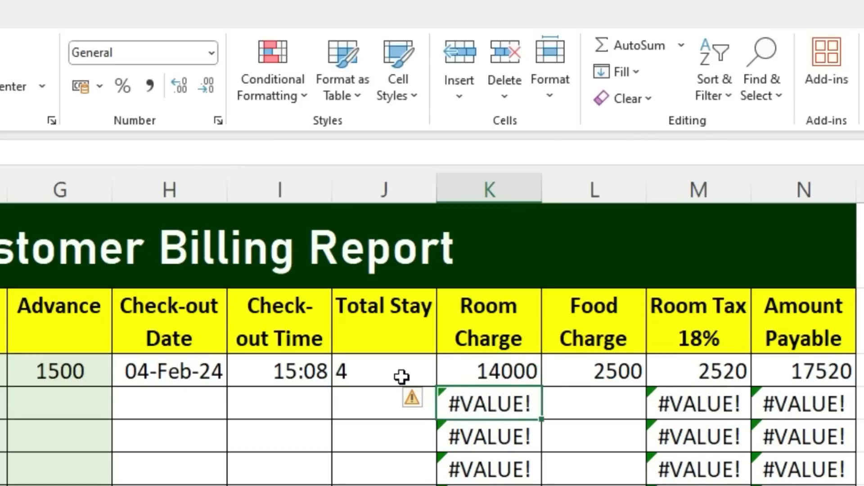
pyautogui.click(511, 382)
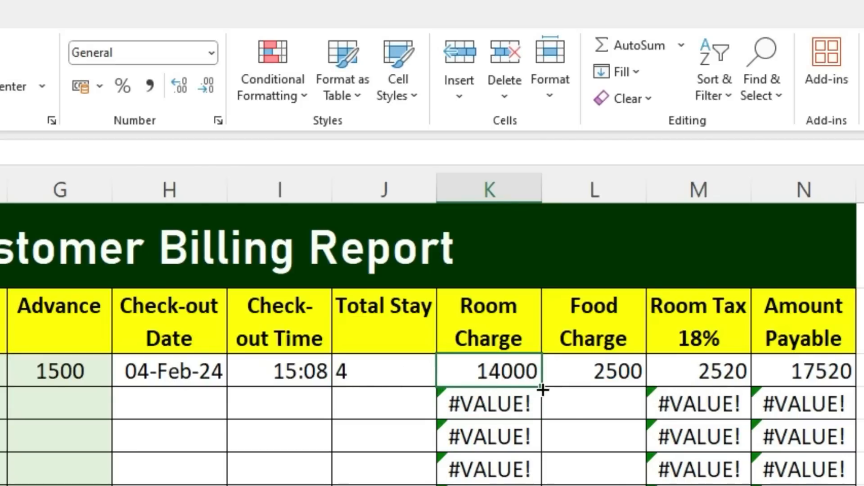
pyautogui.hotkey('ctrl', 'z')
# Wrap the Room Tax formula in M3 in a blank check, =IF(K3="","",K3*18%), and copy it down the column
pyautogui.click(662, 379)
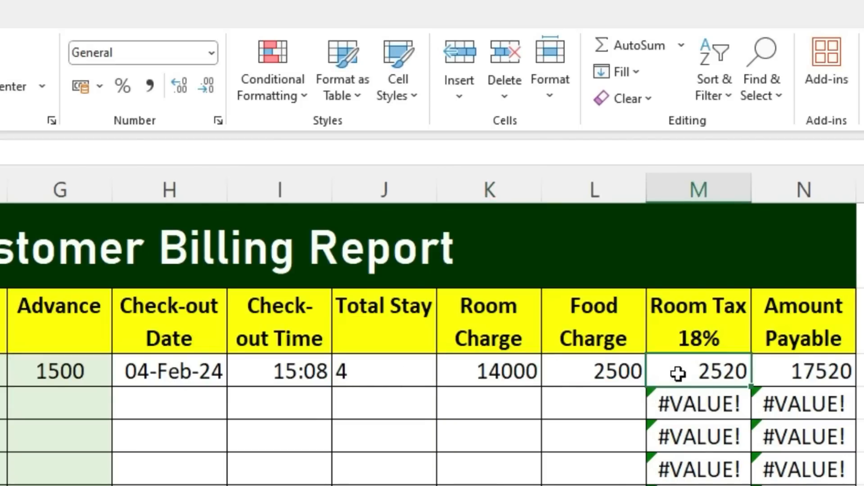
pyautogui.doubleClick(677, 373)
pyautogui.click(664, 372)
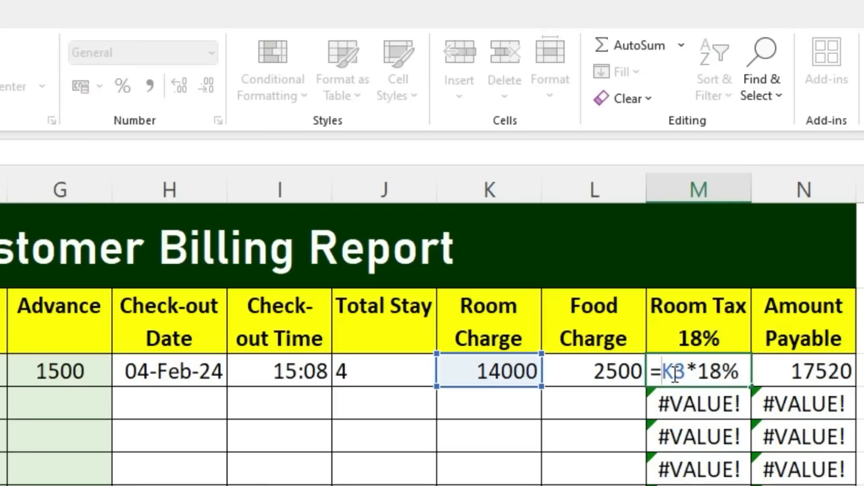
pyautogui.write('IF(')
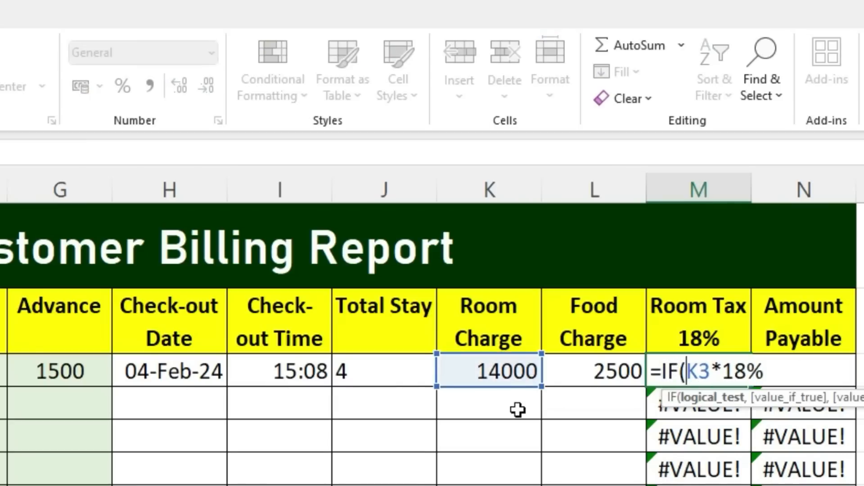
pyautogui.click(516, 372)
pyautogui.write('=""')
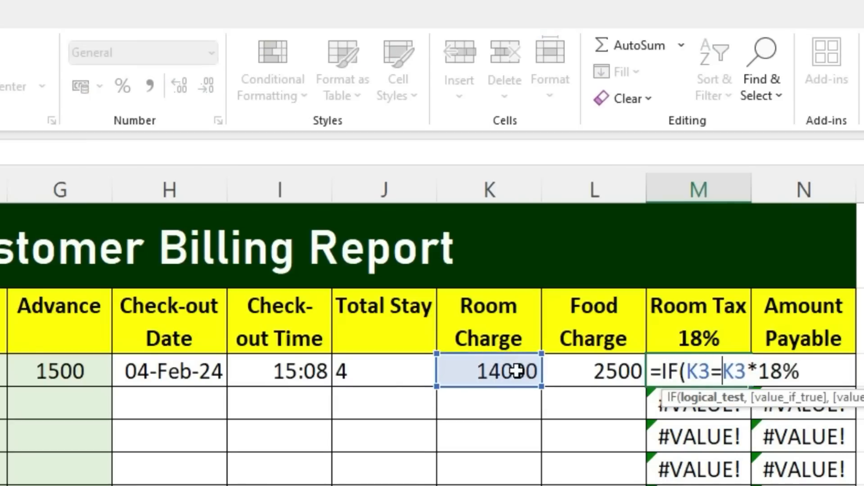
pyautogui.write(',"",')
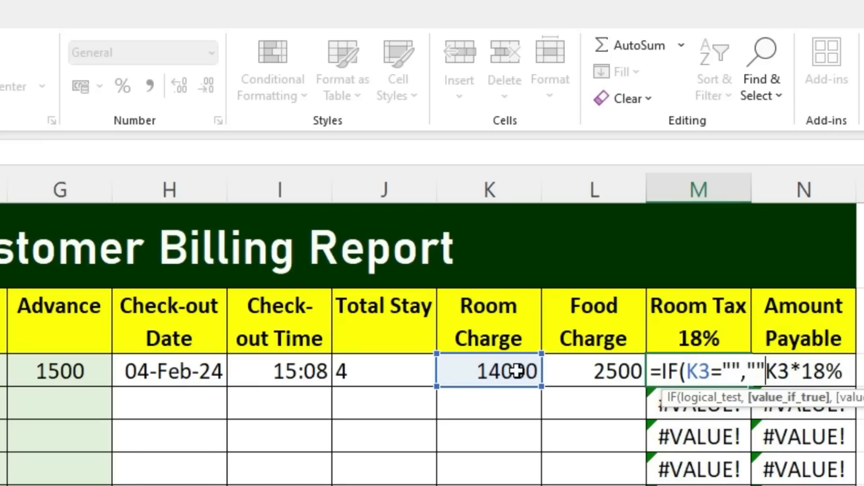
pyautogui.press('Return')
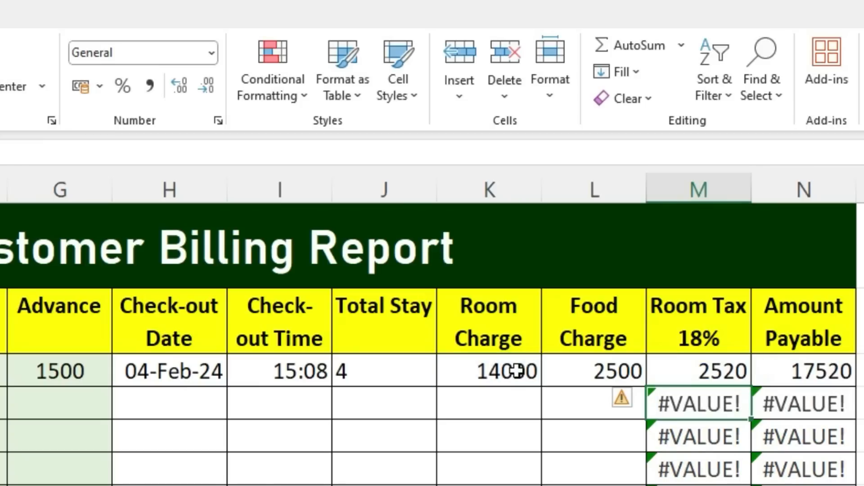
pyautogui.click(717, 379)
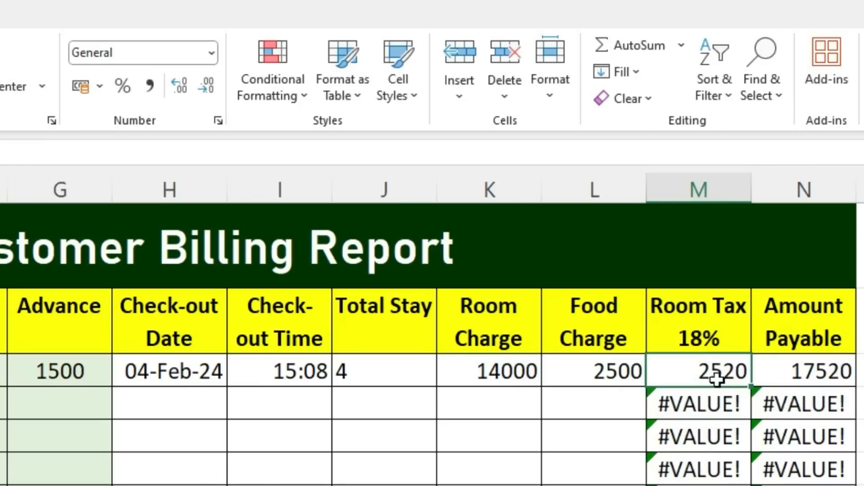
pyautogui.doubleClick(751, 387)
# Wrap the Amount Payable formula in N3 in a blank check, =IF(M3="","",K3+L3+M3-G3), and copy it down the column
pyautogui.click(785, 370)
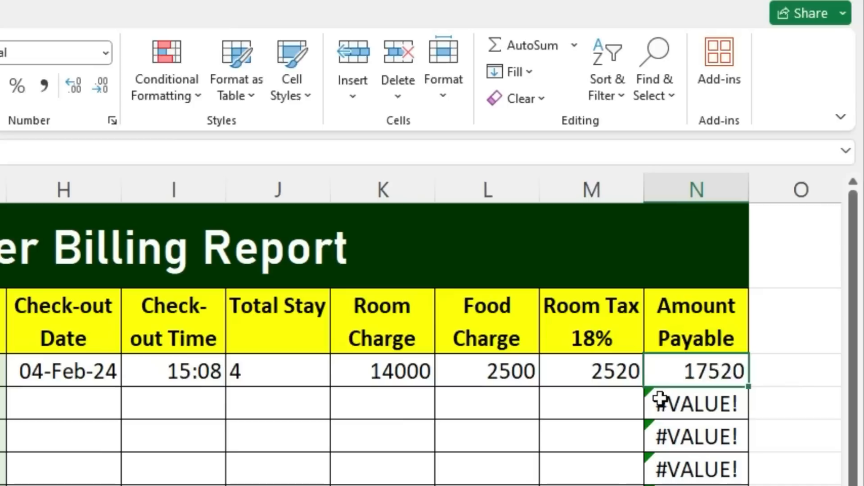
pyautogui.press('F2')
pyautogui.click(665, 371)
pyautogui.write('IF(')
pyautogui.click(597, 374)
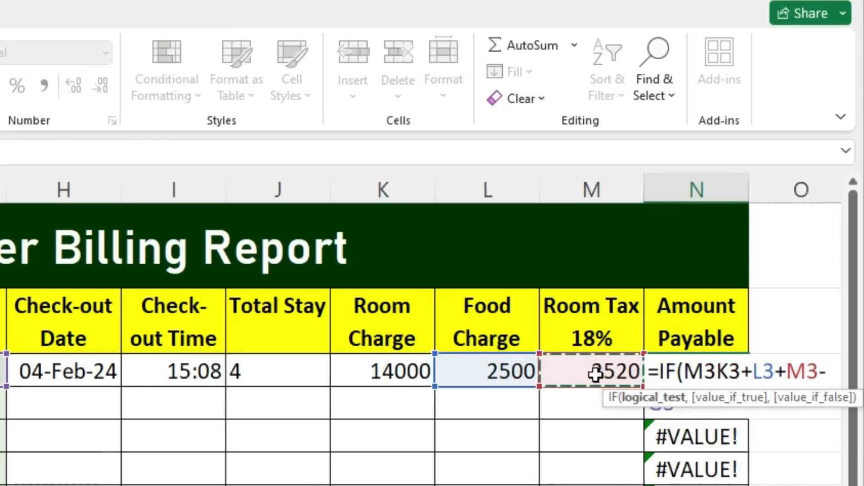
pyautogui.write('="",')
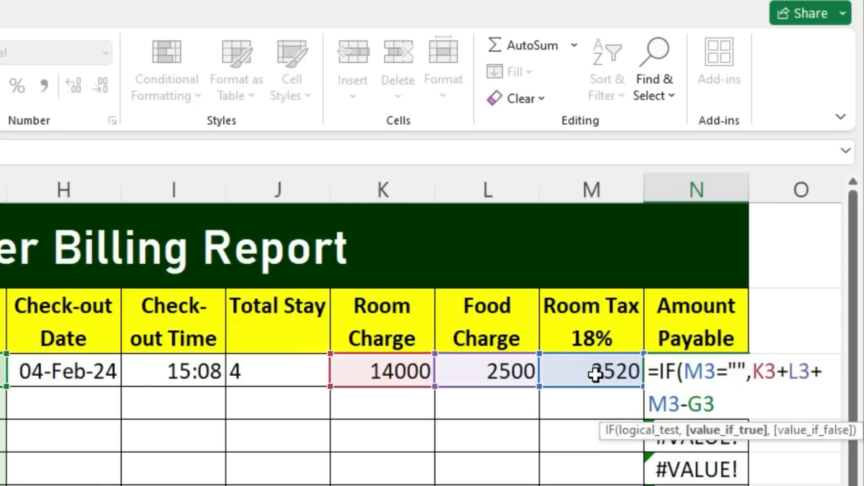
pyautogui.write('"",')
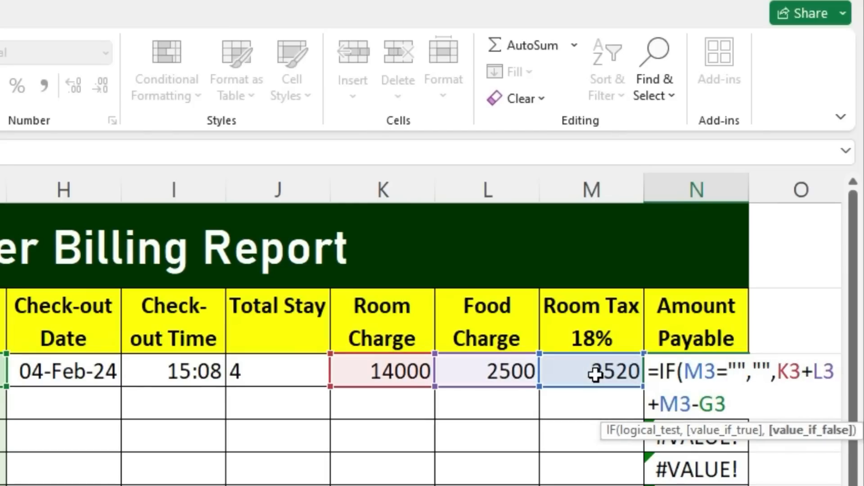
pyautogui.press('Return')
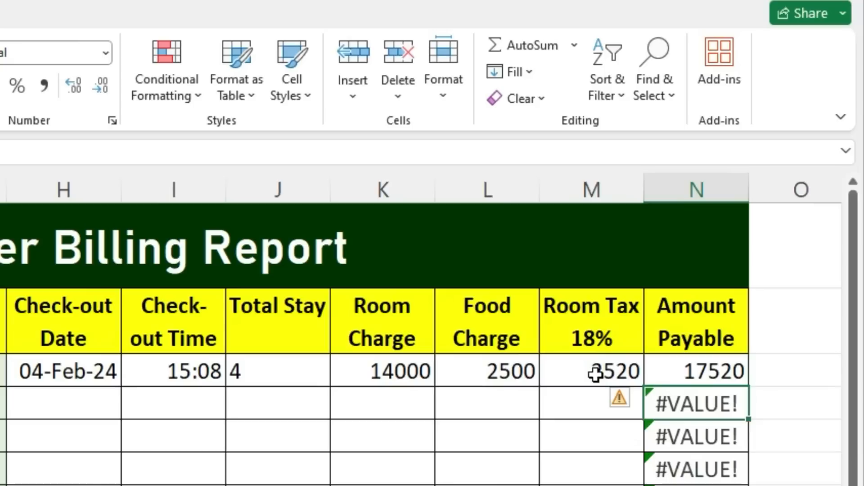
pyautogui.click(695, 364)
pyautogui.doubleClick(752, 387)
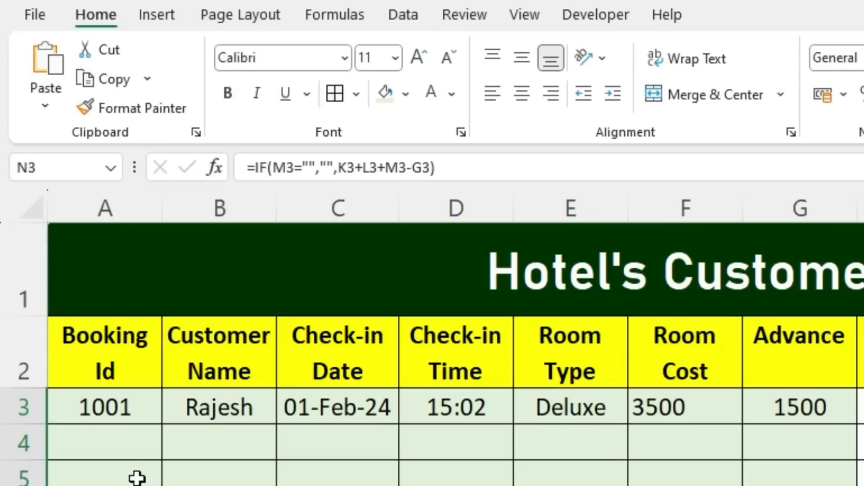
# Start a second booking in row 4 by entering the next booking ID and the customer's name
pyautogui.click(130, 457)
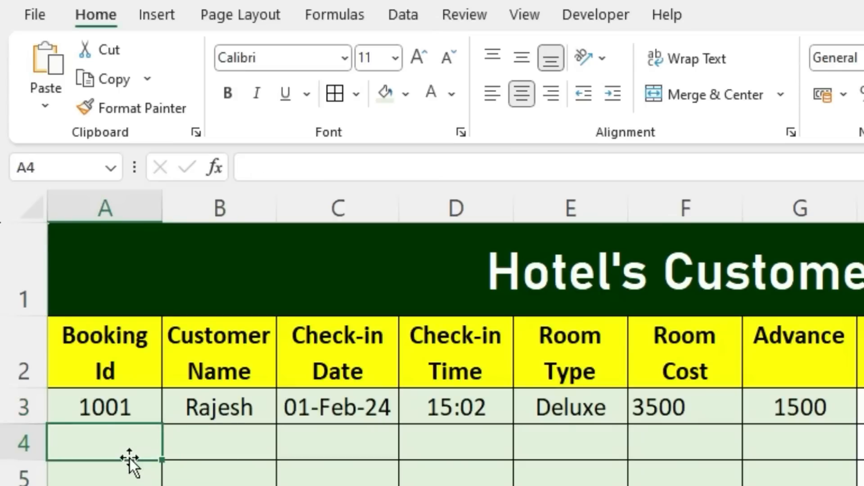
pyautogui.write('1002')
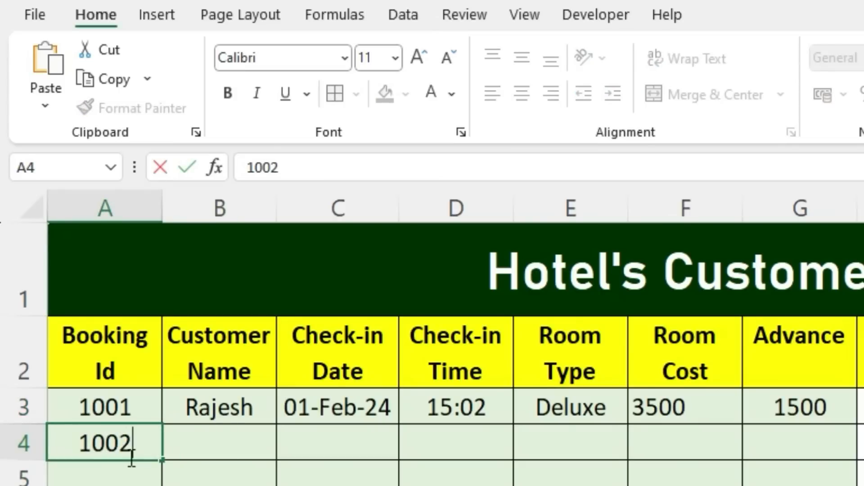
pyautogui.press('Tab')
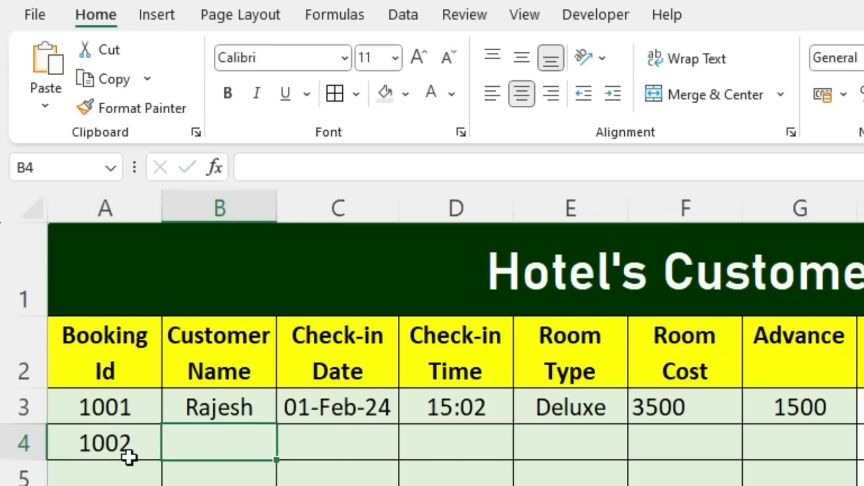
pyautogui.write('Mohan')
pyautogui.press('Tab')
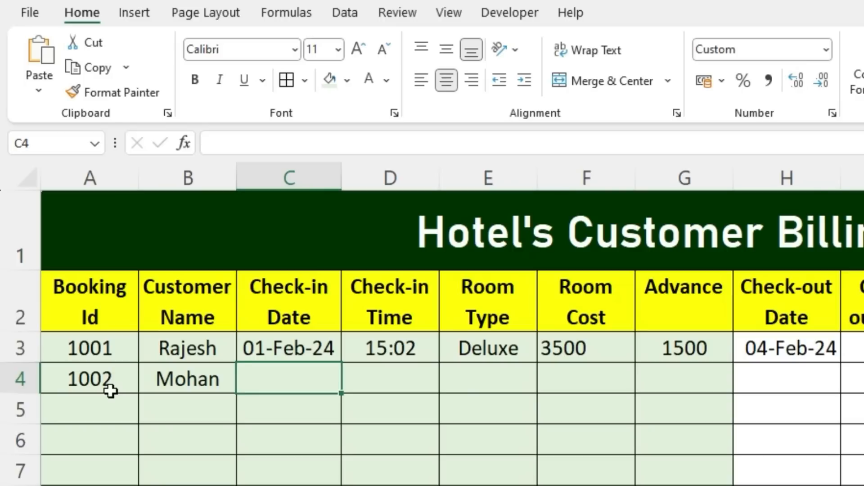
# Enter the check-in date 2-2-2024 in C4 and the current time as the check-in time in D4
pyautogui.write('2-2-202')
pyautogui.write('4')
pyautogui.press('Tab')
pyautogui.hotkey('ctrl', 'shift', ';')
pyautogui.press('Return')
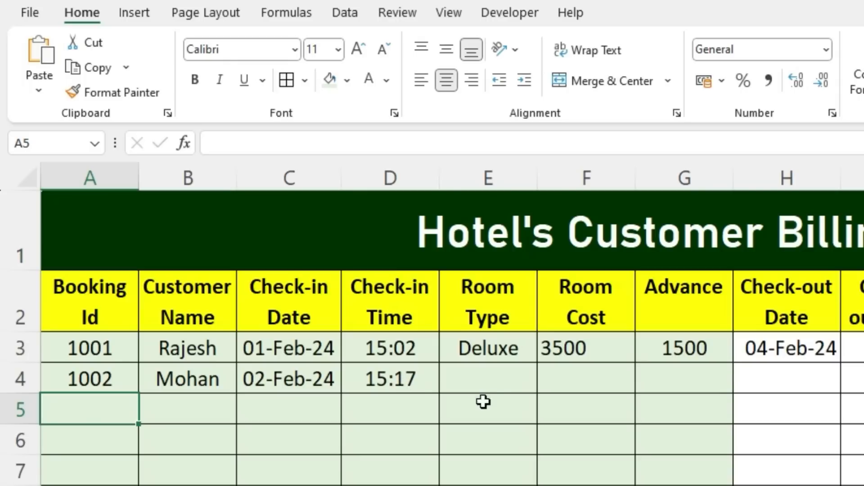
# Choose Double as the room type in E4 and enter an advance of 1000 in G4
pyautogui.click(505, 389)
pyautogui.click(546, 384)
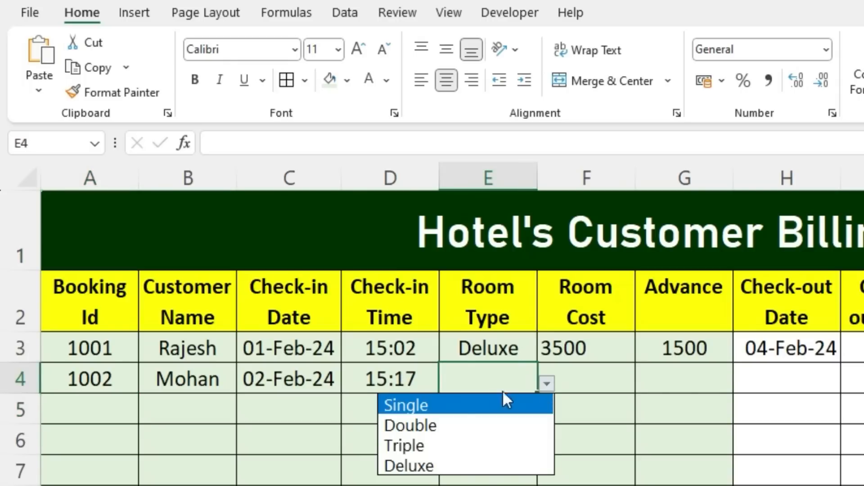
pyautogui.click(436, 425)
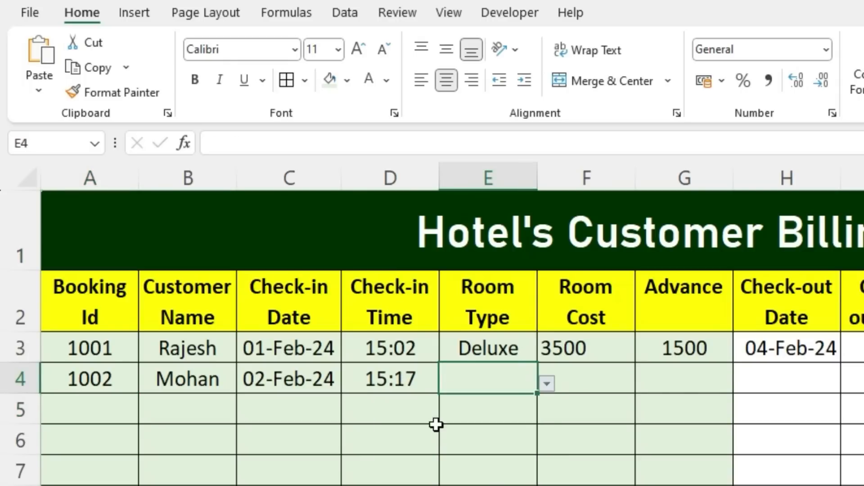
pyautogui.click(700, 380)
pyautogui.write('1000')
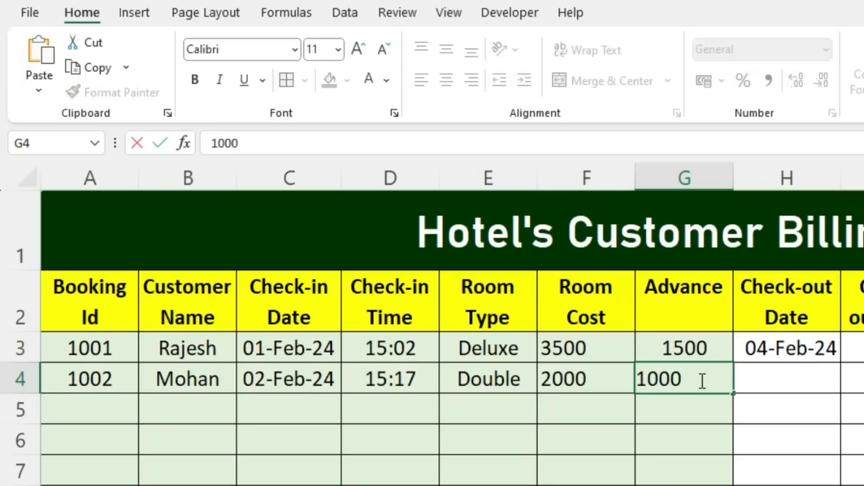
pyautogui.press('Return')
# Complete the second booking with check-out date 5-2-2024 in H4 and a food charge of 1500 in L4
pyautogui.click(795, 382)
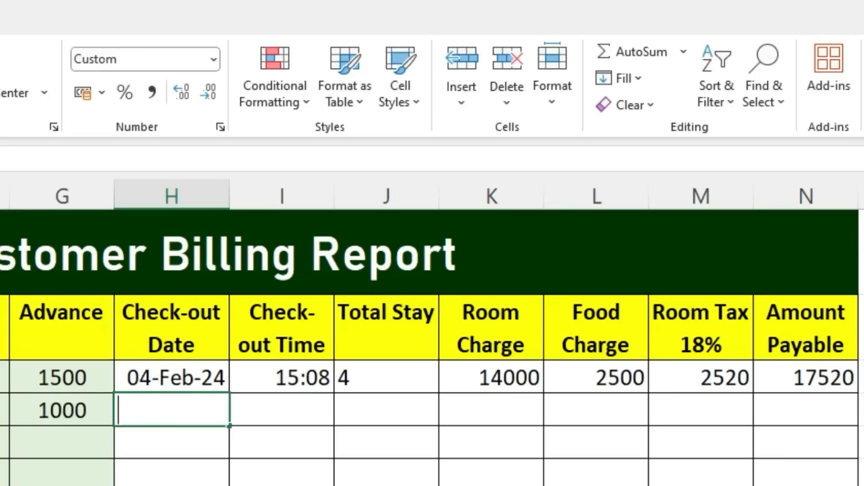
pyautogui.write('5-2-2024')
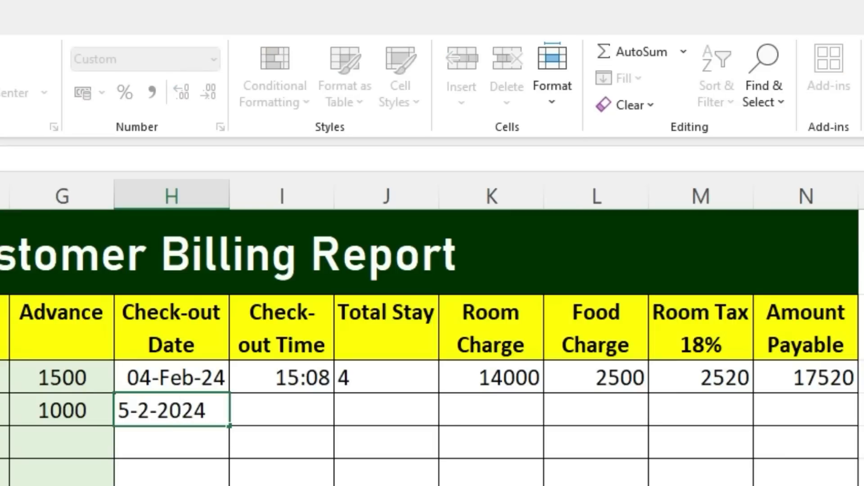
pyautogui.press('Return')
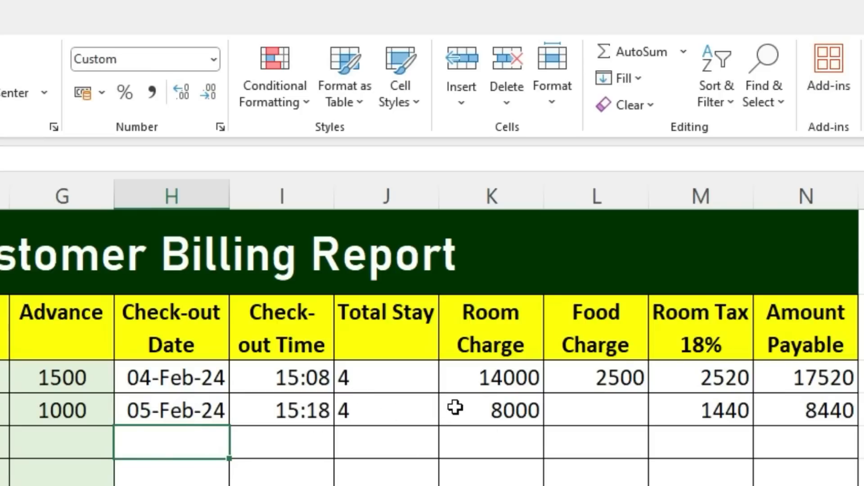
pyautogui.click(554, 408)
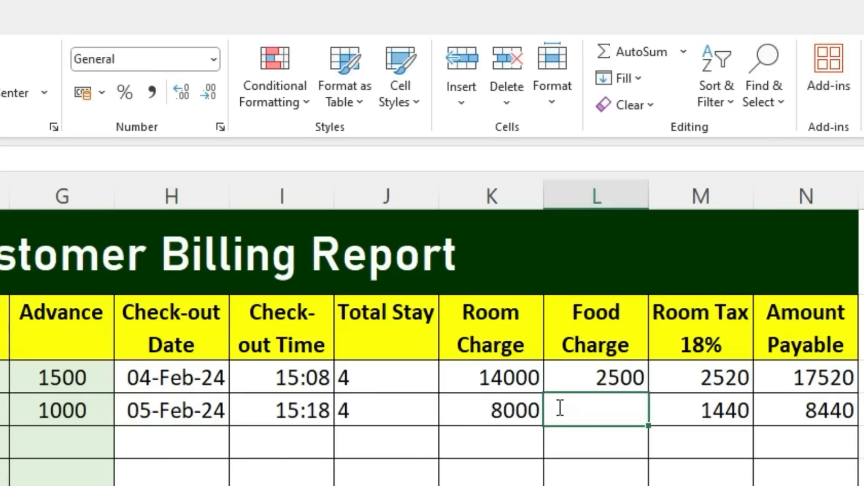
pyautogui.write('1500')
pyautogui.press('Return')
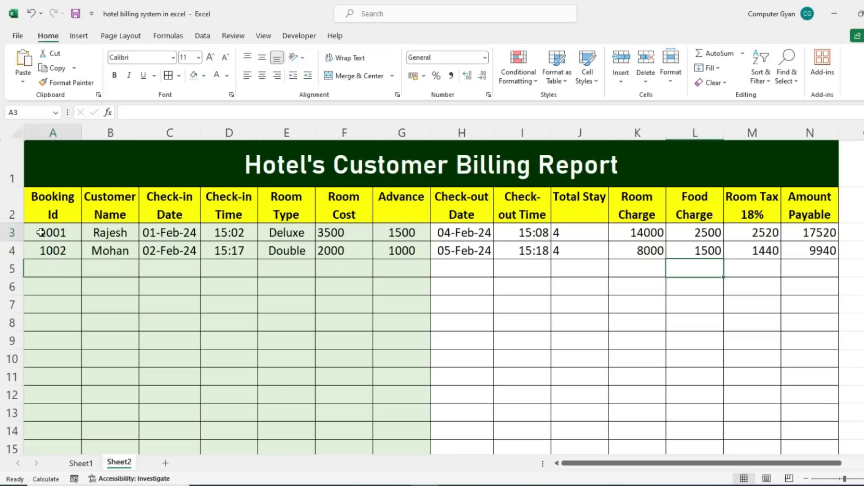
pyautogui.moveTo(45, 232); pyautogui.dragTo(418, 391)
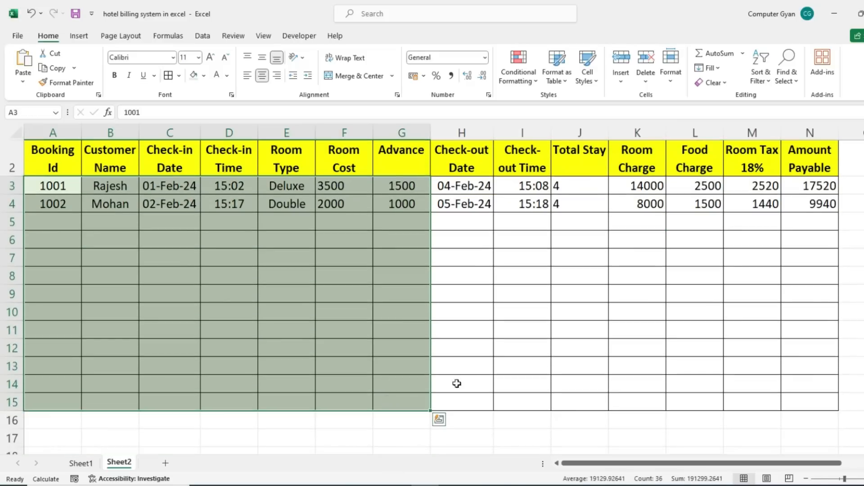
pyautogui.scroll(1, 470, 377)
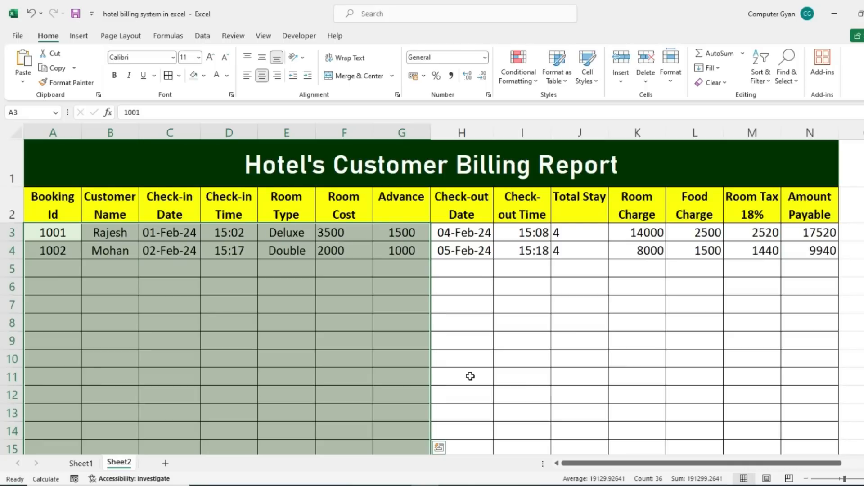
pyautogui.moveTo(465, 232); pyautogui.dragTo(810, 448)
pyautogui.scroll(-1, 811, 441)
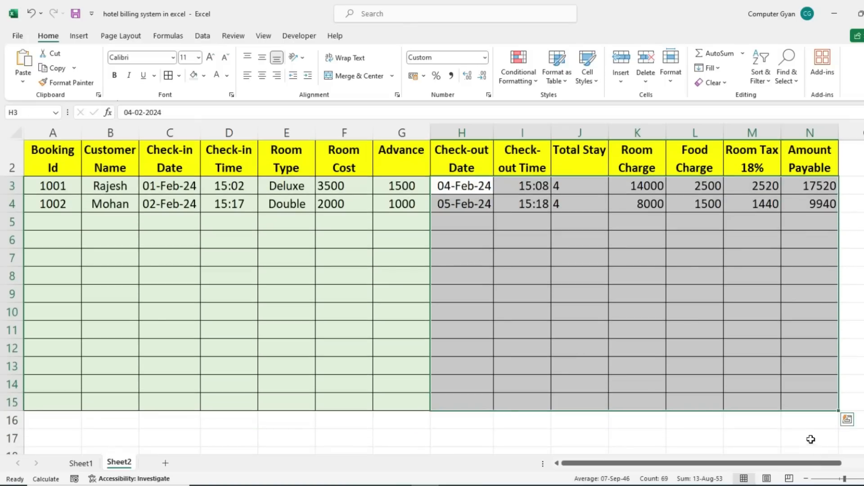
pyautogui.scroll(1, 640, 386)
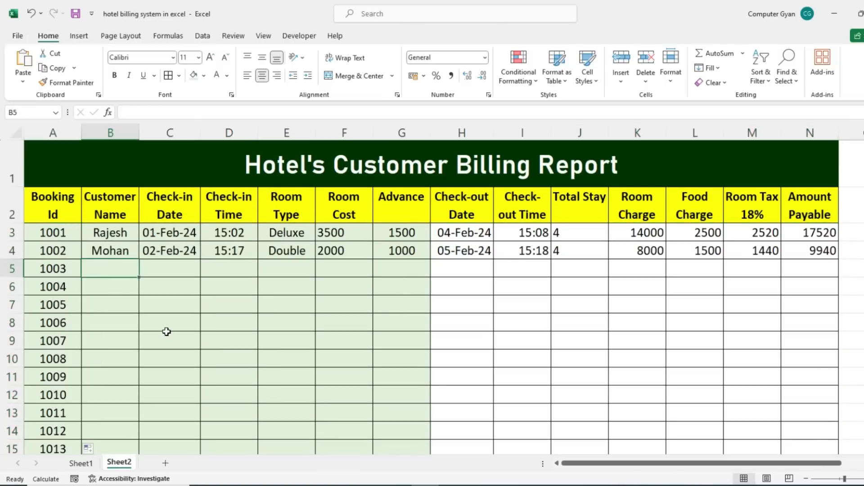
# Fill rows 5 to 15 with sample bookings, entering customer names, consecutive check-in dates from 03-Feb-24 and food charges
pyautogui.write('Rahul Amit Nitish Shubham Kapil Jai Punit Shivam Nitish Nikumbh Brijesh')
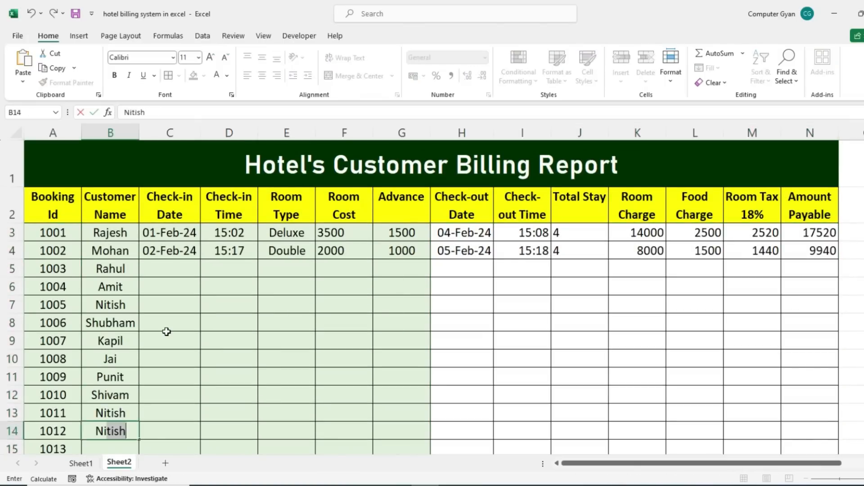
pyautogui.moveTo(170, 233); pyautogui.dragTo(169, 251)
pyautogui.scroll(-1, 170, 251)
pyautogui.moveTo(200, 213); pyautogui.dragTo(189, 406)
pyautogui.moveTo(190, 407); pyautogui.dragTo(190, 406)
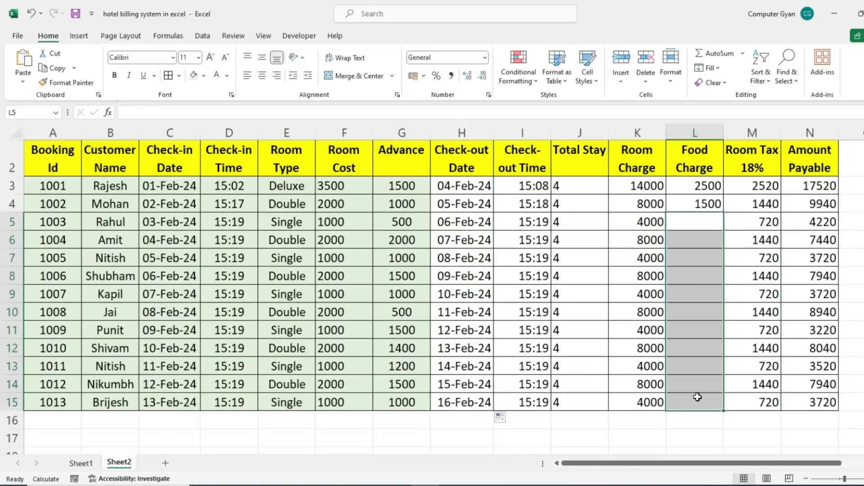
pyautogui.hotkey('ctrl', 'Return')
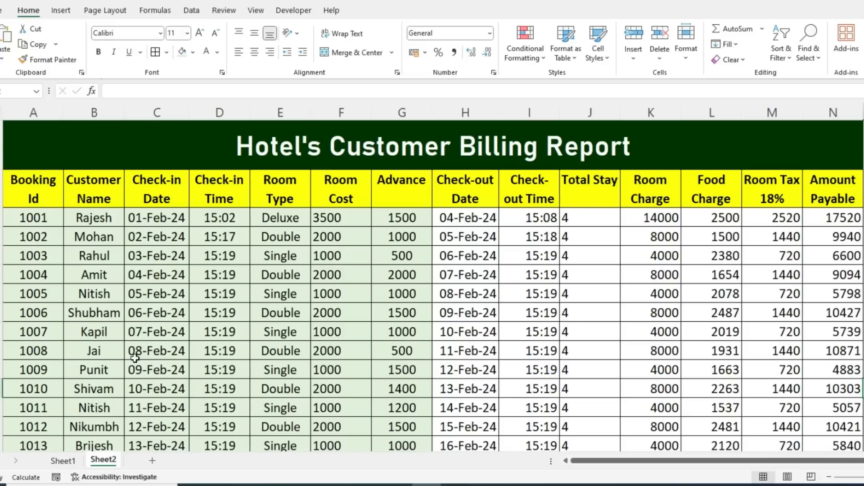
# Remove the fill colour from all booking rows A3:N15 and centre their contents
pyautogui.moveTo(41, 225); pyautogui.dragTo(820, 402)
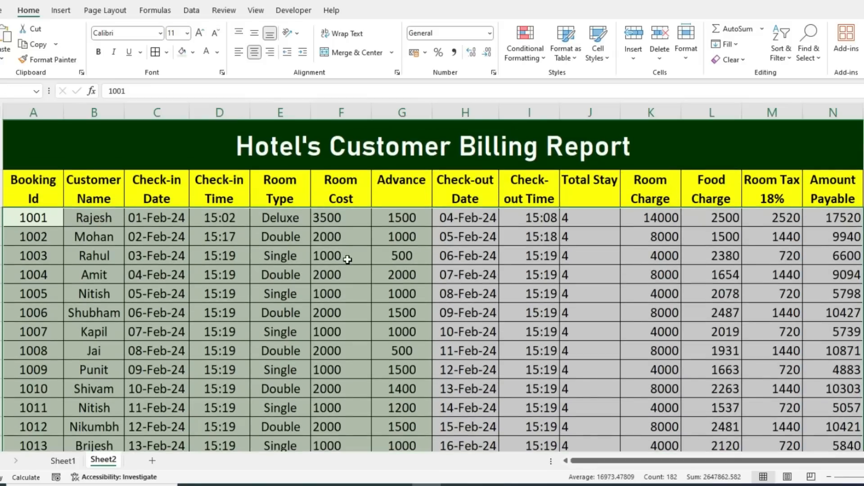
pyautogui.click(191, 53)
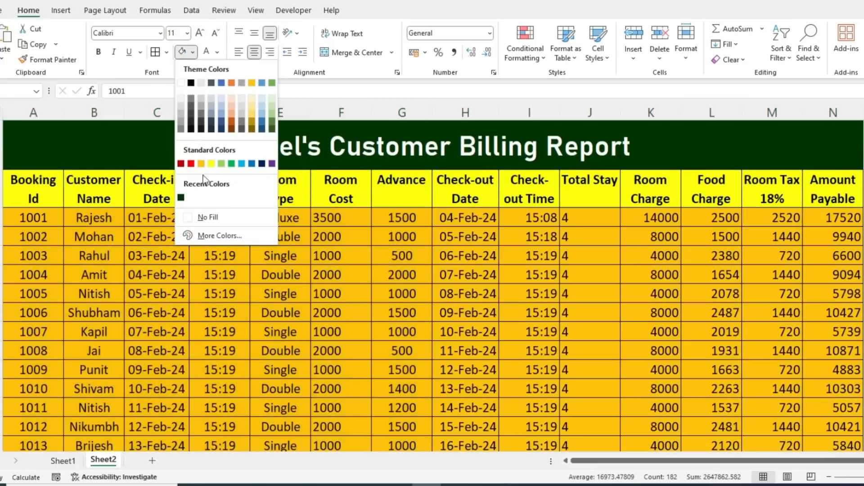
pyautogui.click(209, 212)
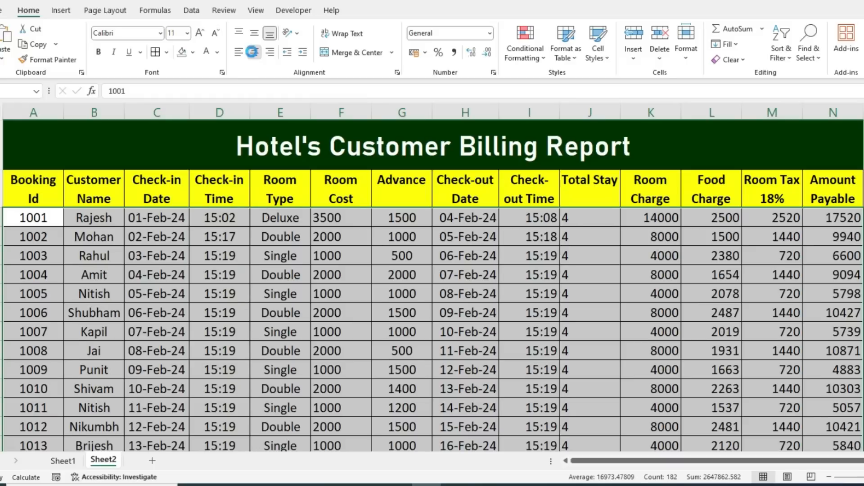
pyautogui.click(255, 53)
pyautogui.click(254, 53)
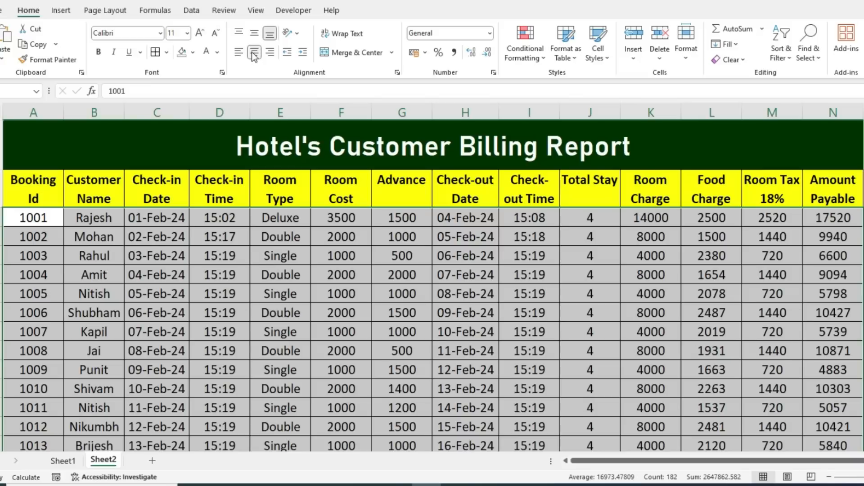
# Format the Room Charge through Amount Payable values in K3:N15 with Comma Style and no decimals
pyautogui.moveTo(642, 217); pyautogui.dragTo(815, 440)
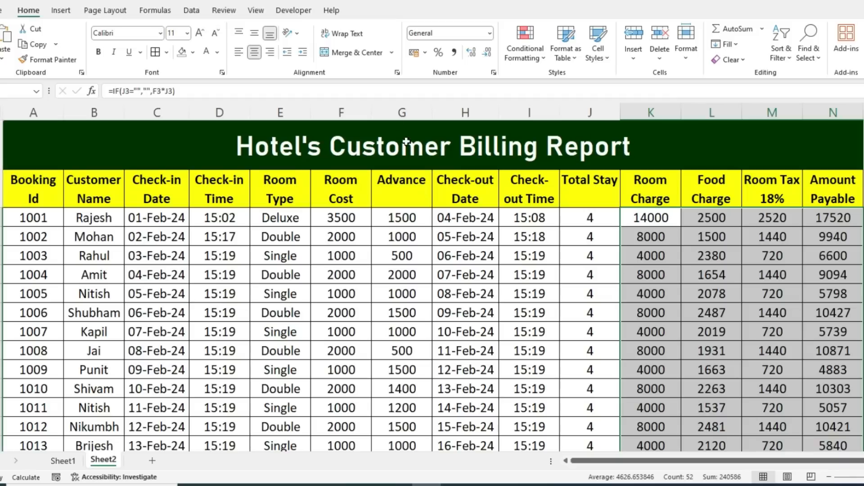
pyautogui.click(455, 53)
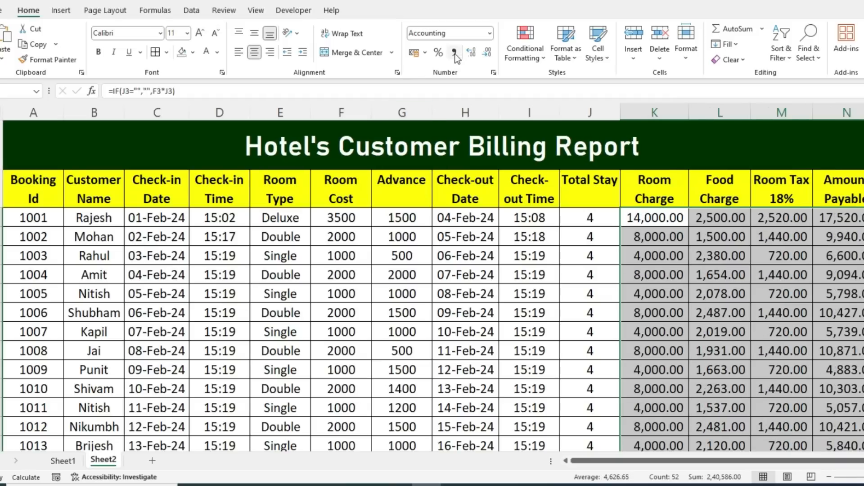
pyautogui.click(488, 54)
pyautogui.click(488, 54)
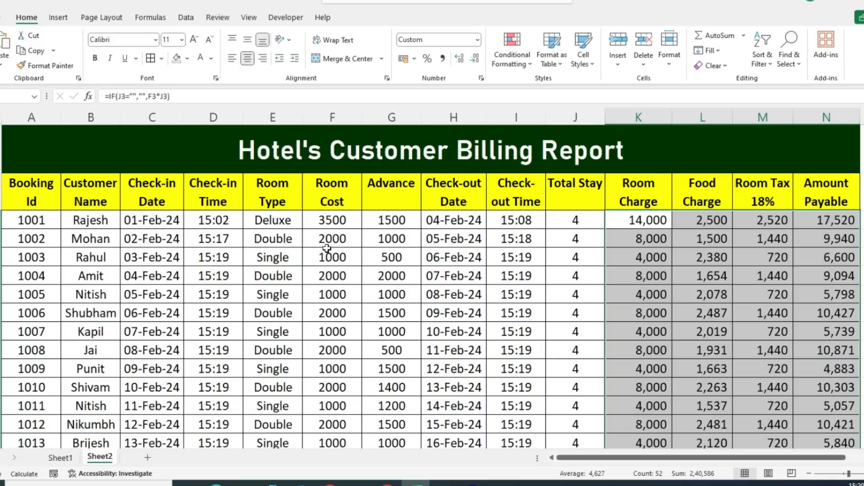
# Apply Comma Style without decimals to the Room Cost and Advance values in F3:G15
pyautogui.moveTo(341, 217); pyautogui.dragTo(391, 444)
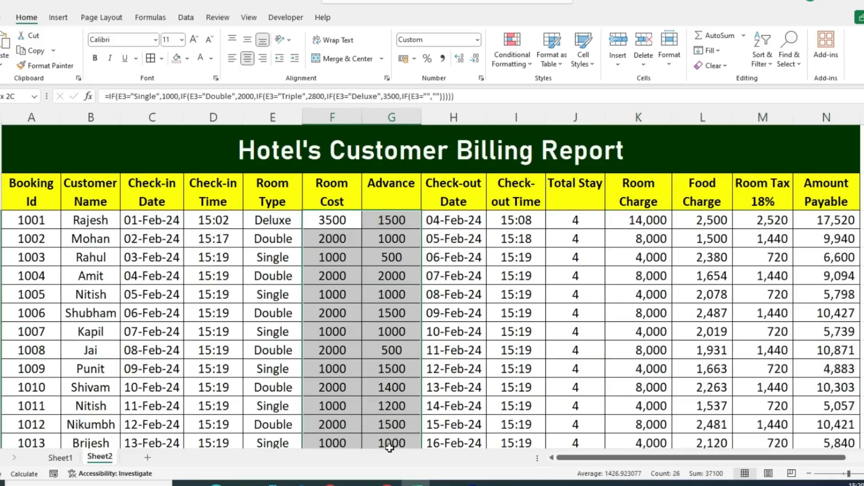
pyautogui.click(443, 59)
pyautogui.click(475, 59)
pyautogui.click(475, 58)
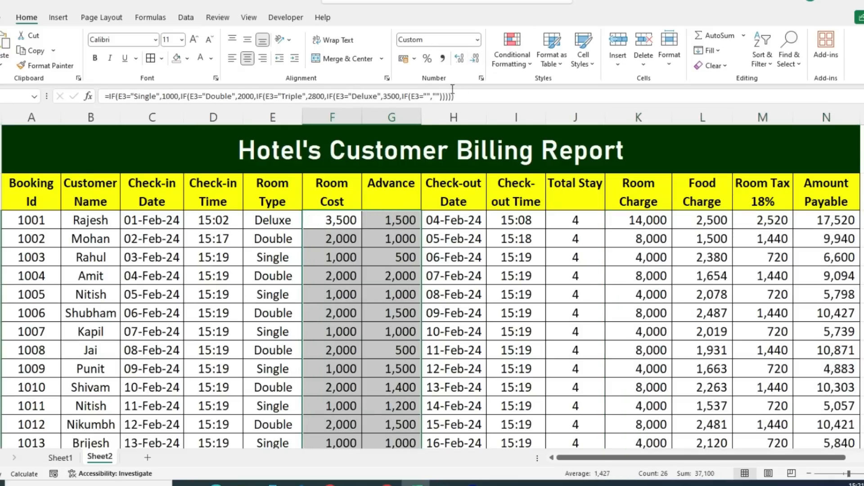
# Give the Room Type cells E3:E15 a standard dark red fill with bold white text
pyautogui.moveTo(275, 220); pyautogui.dragTo(282, 434)
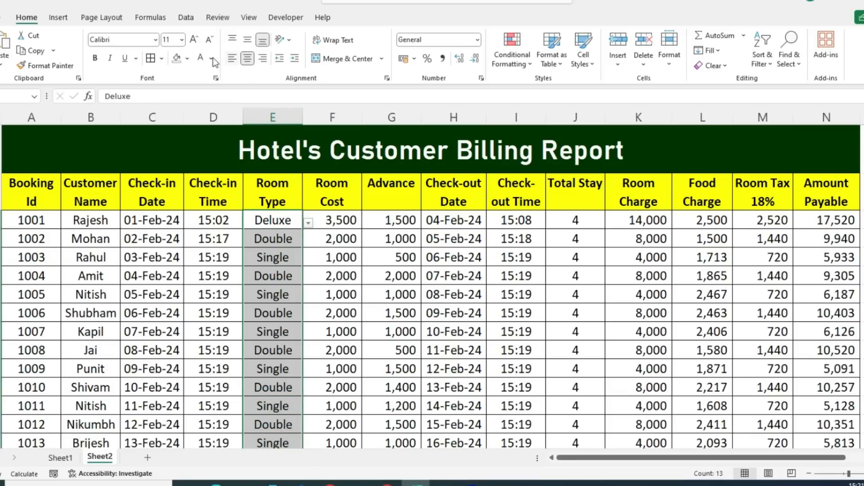
pyautogui.click(187, 59)
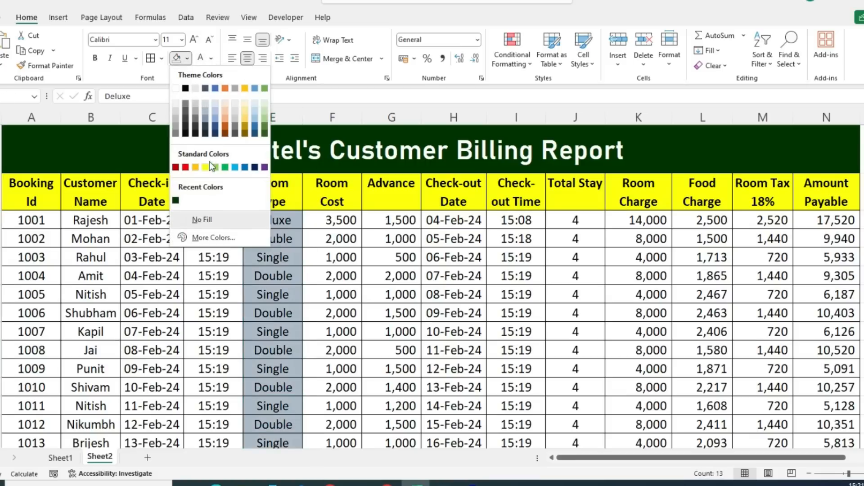
pyautogui.click(178, 168)
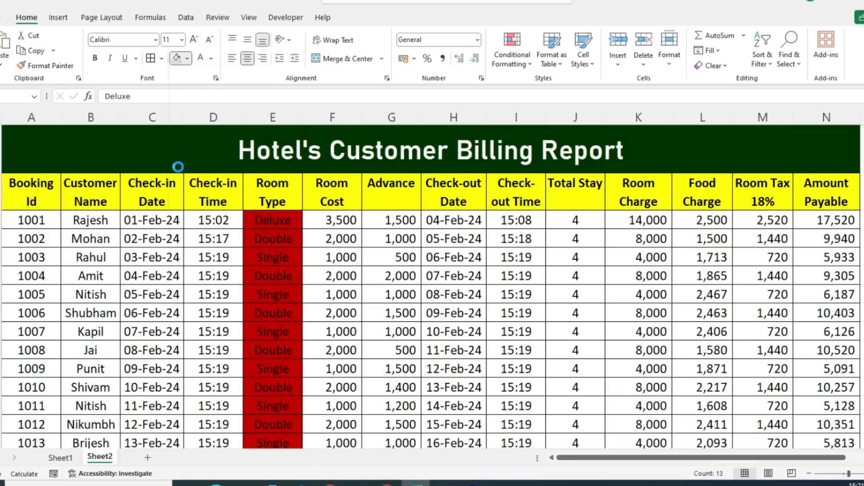
pyautogui.click(205, 63)
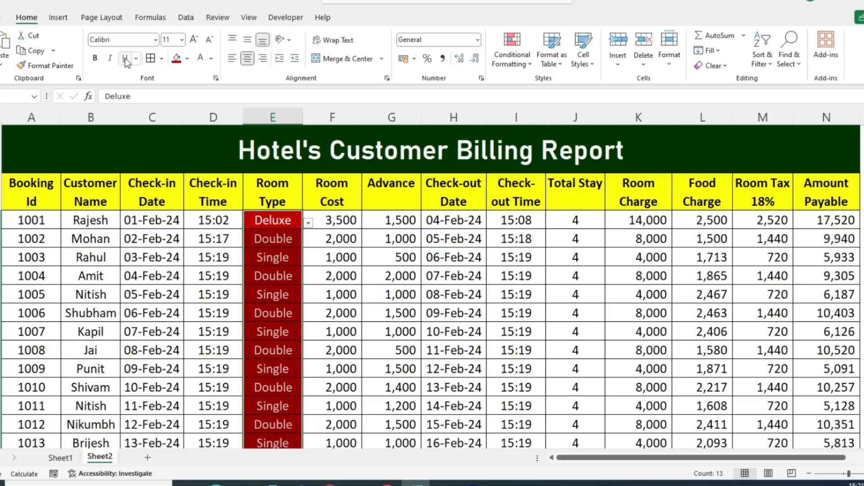
pyautogui.click(94, 58)
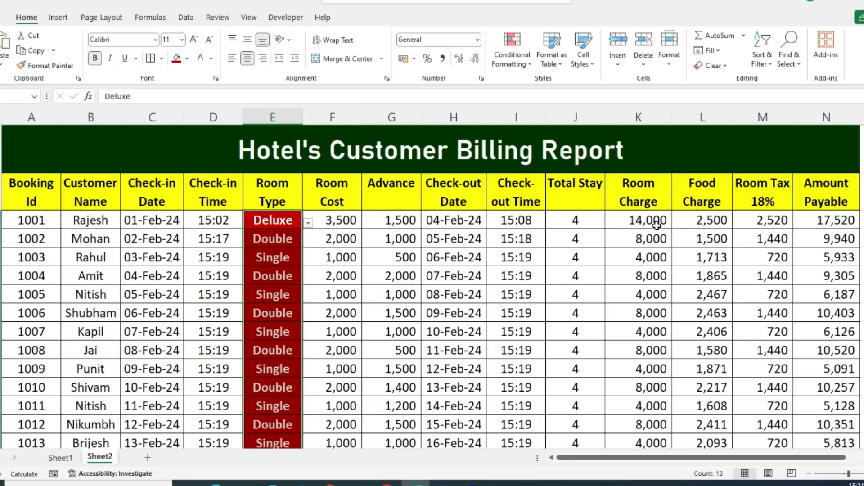
# Shade the Room Charge, Food Charge and Room Tax values in K3:M15 with the lightest orange theme colour
pyautogui.moveTo(635, 219); pyautogui.dragTo(801, 443)
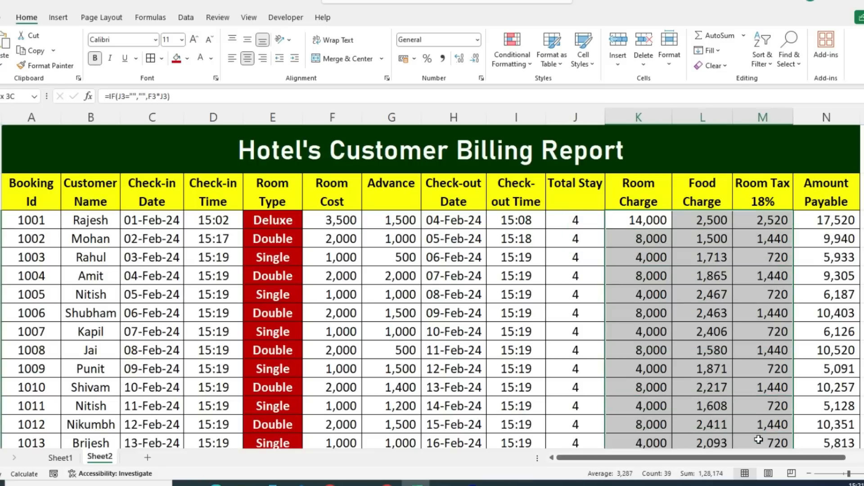
pyautogui.click(187, 58)
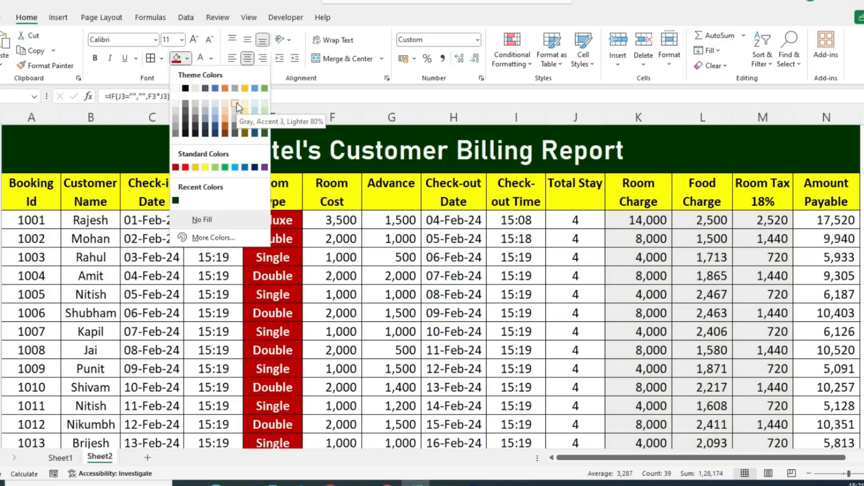
pyautogui.click(228, 106)
# Format the Amount Payable cells N3:N15 with a Dark Blue fill and bold white text
pyautogui.moveTo(841, 220); pyautogui.dragTo(841, 443)
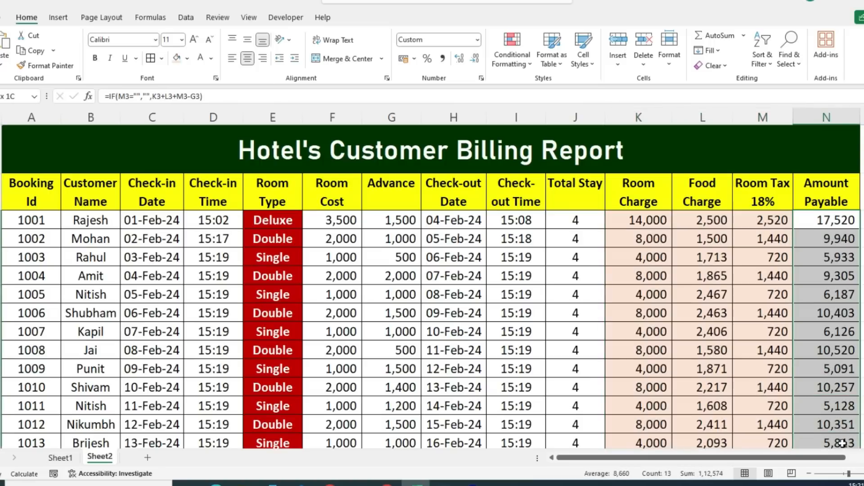
pyautogui.click(187, 58)
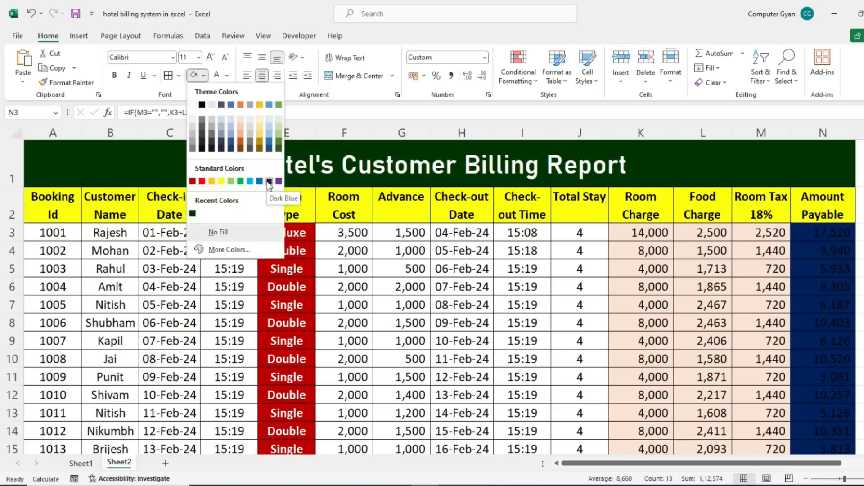
pyautogui.click(215, 132)
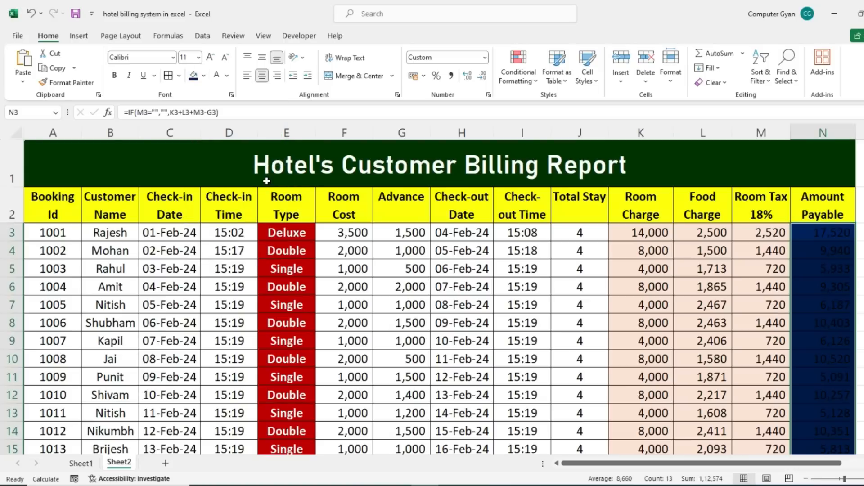
pyautogui.click(217, 75)
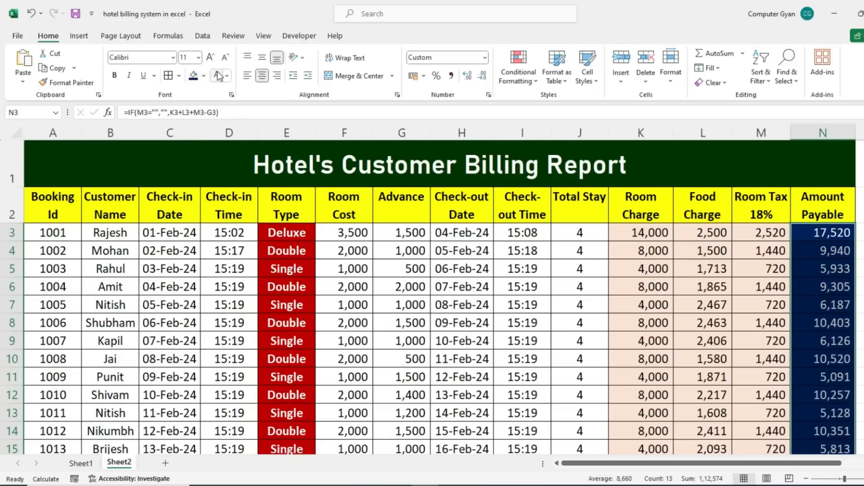
pyautogui.click(117, 77)
# Format the Booking Id cells A3:A15 with the recently used dark green fill and bold white text
pyautogui.moveTo(52, 233); pyautogui.dragTo(53, 449)
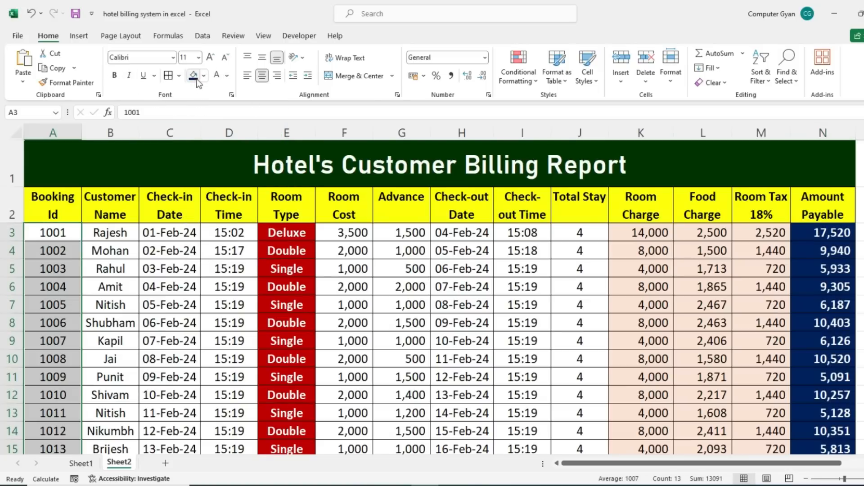
pyautogui.click(204, 75)
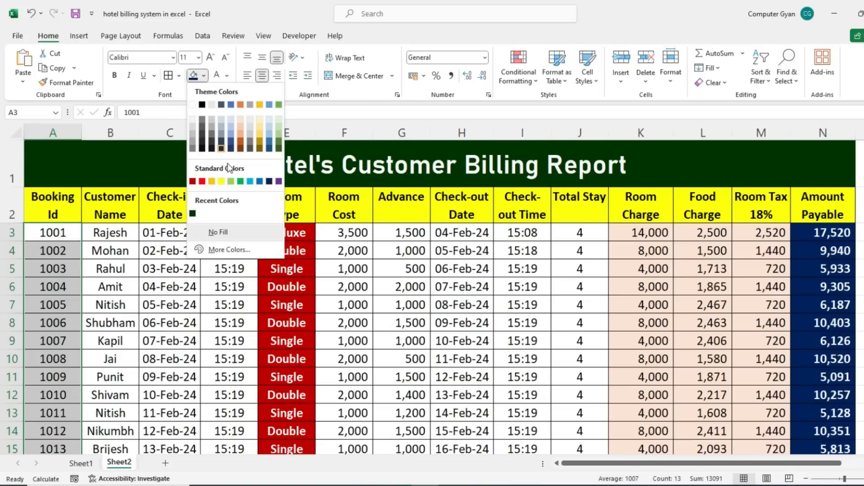
pyautogui.click(193, 213)
pyautogui.click(215, 78)
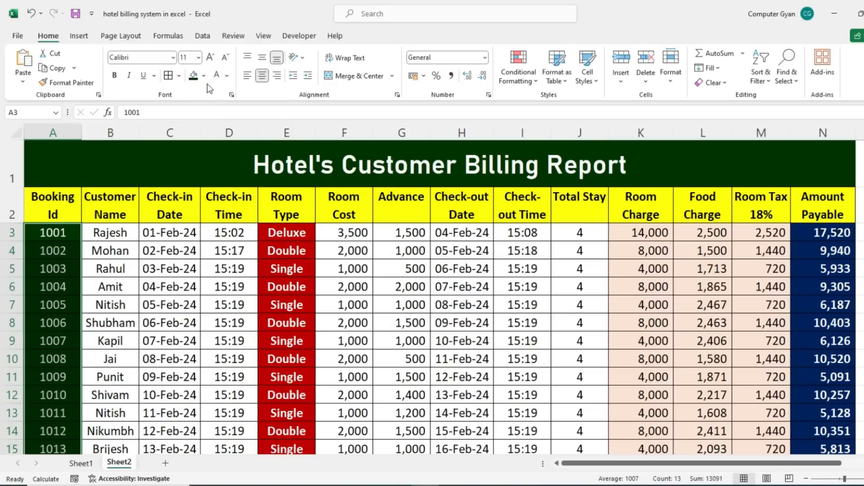
pyautogui.click(114, 76)
pyautogui.click(156, 325)
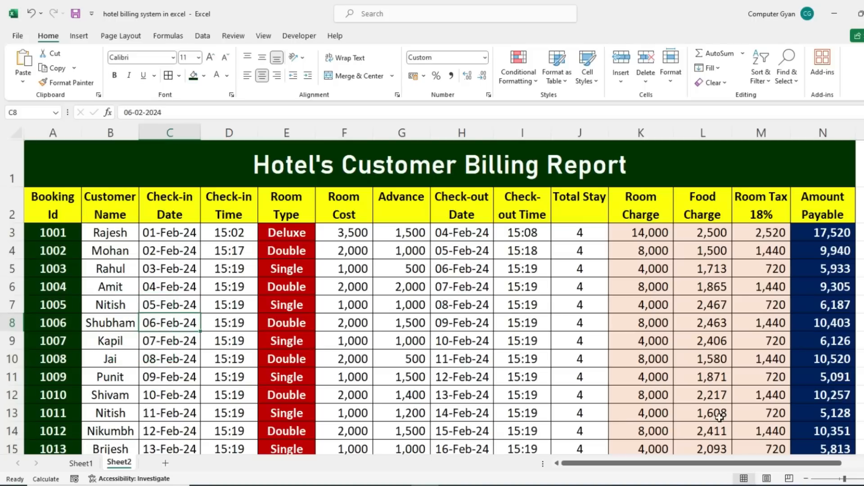